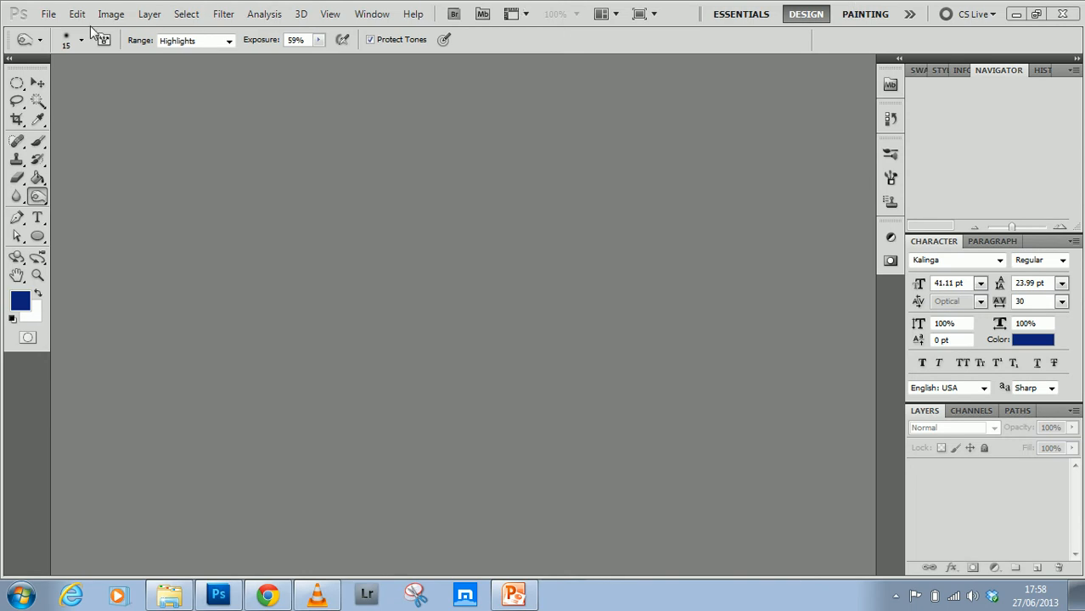
# Create a new 2000 x 2000 px document at 300 pixels/cm in 8-bit RGB Color with a white background.
pyautogui.click(51, 15)
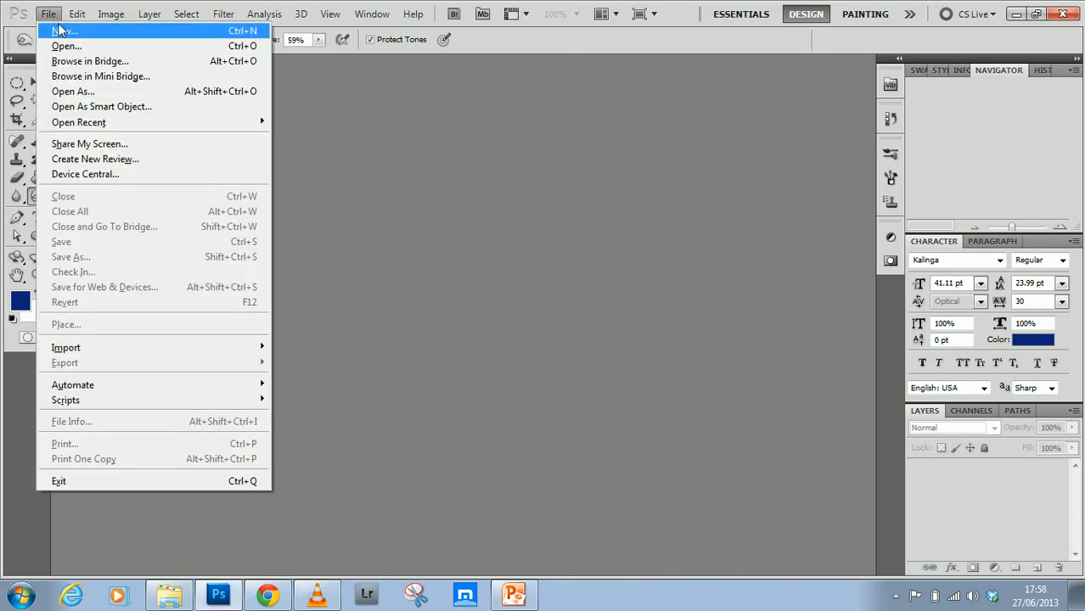
pyautogui.click(61, 30)
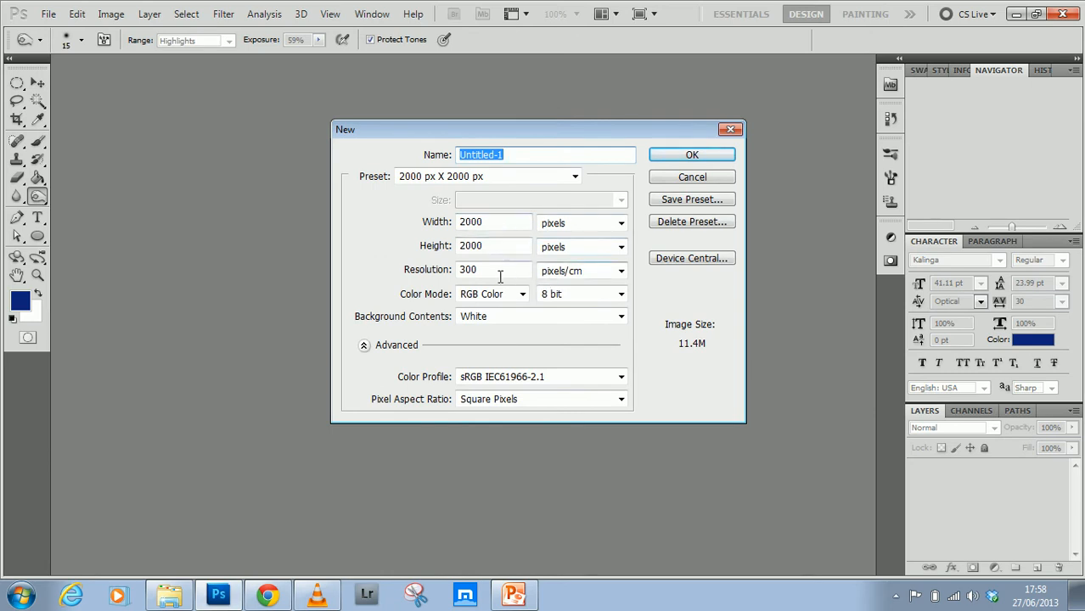
pyautogui.click(708, 155)
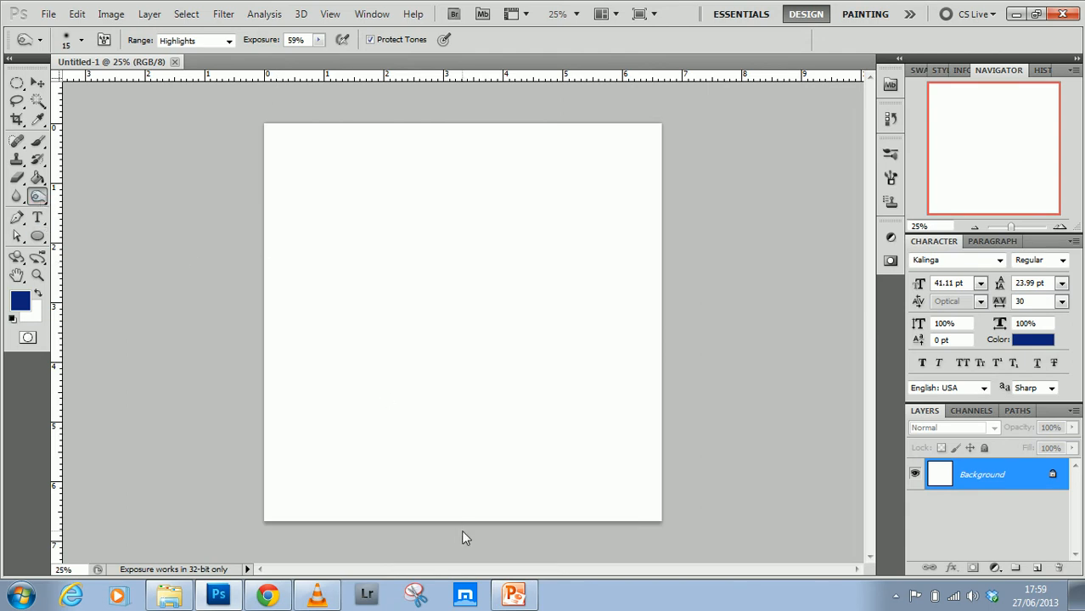
# Add a new layer above the background and set the foreground colour to white and the background colour to black.
pyautogui.click(1039, 568)
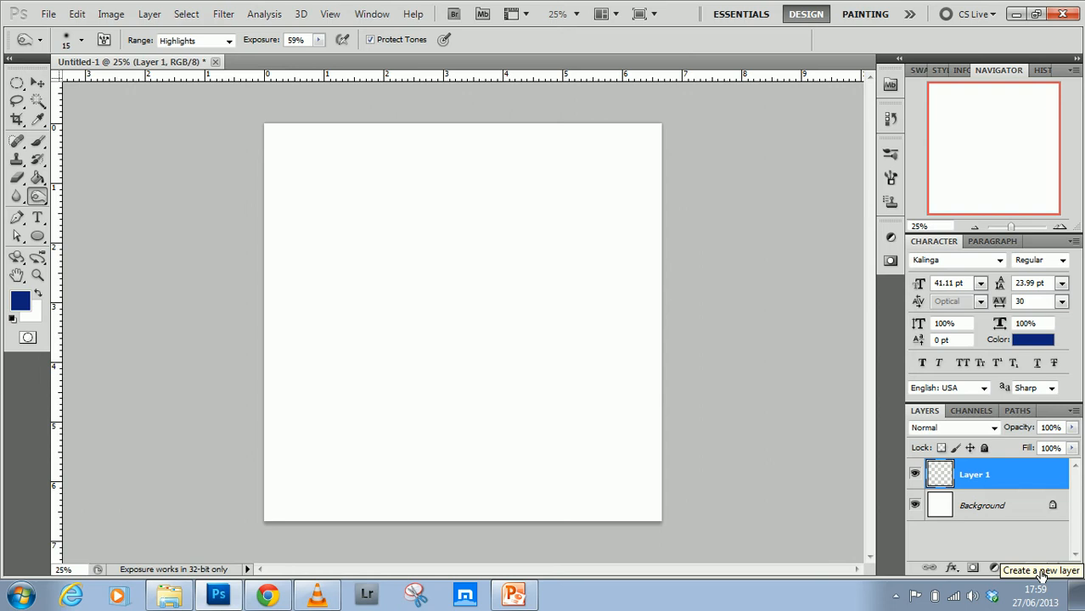
pyautogui.click(13, 319)
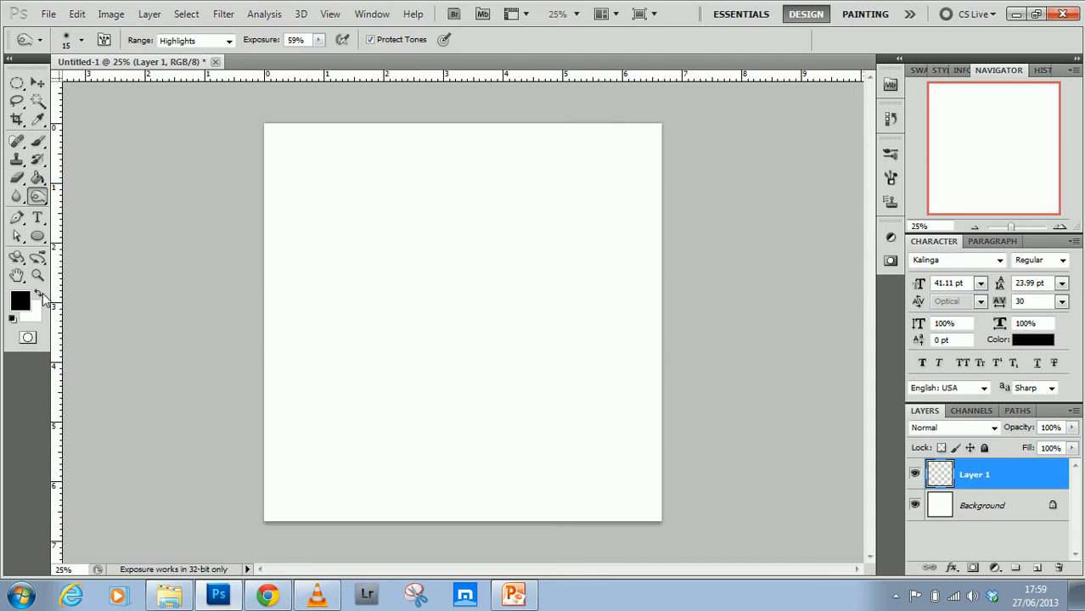
pyautogui.click(38, 293)
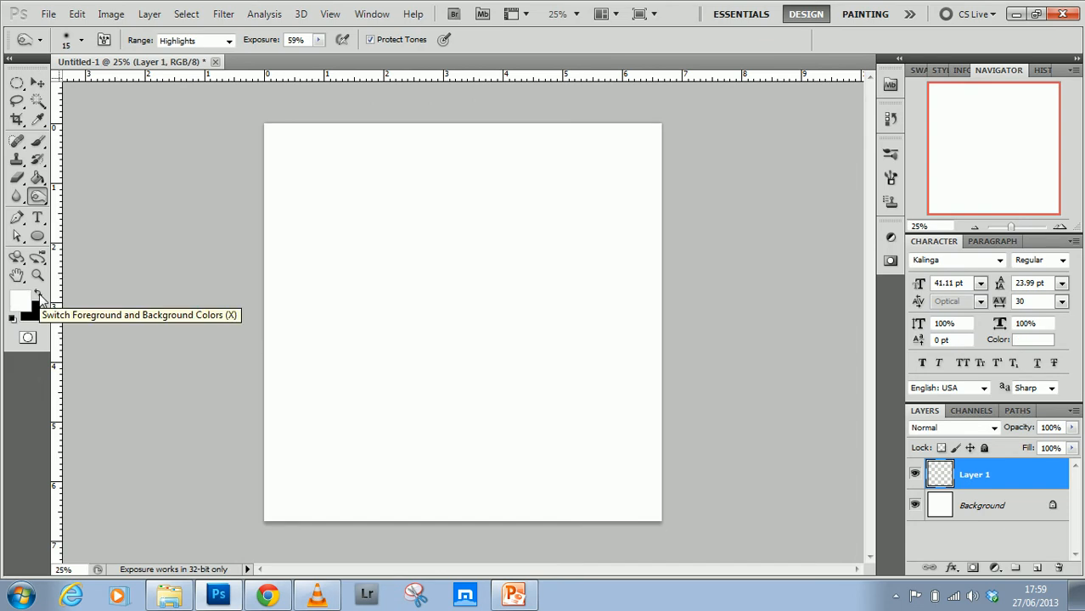
# Draw a circular path about 3.5 cm across in the lower-right part of the canvas with the Ellipse tool in Paths mode.
pyautogui.click(38, 239)
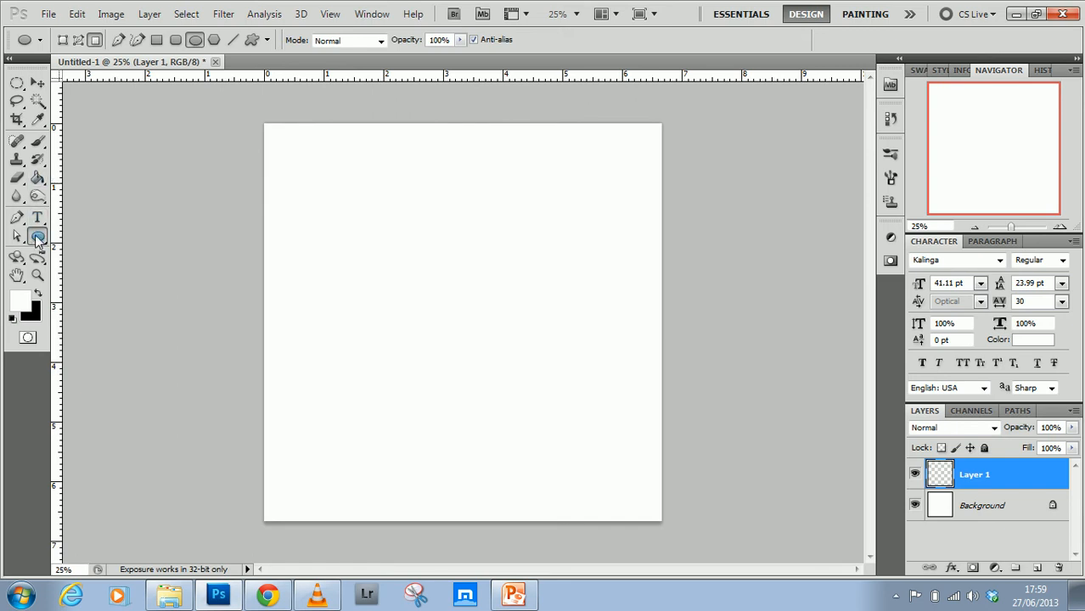
pyautogui.click(77, 41)
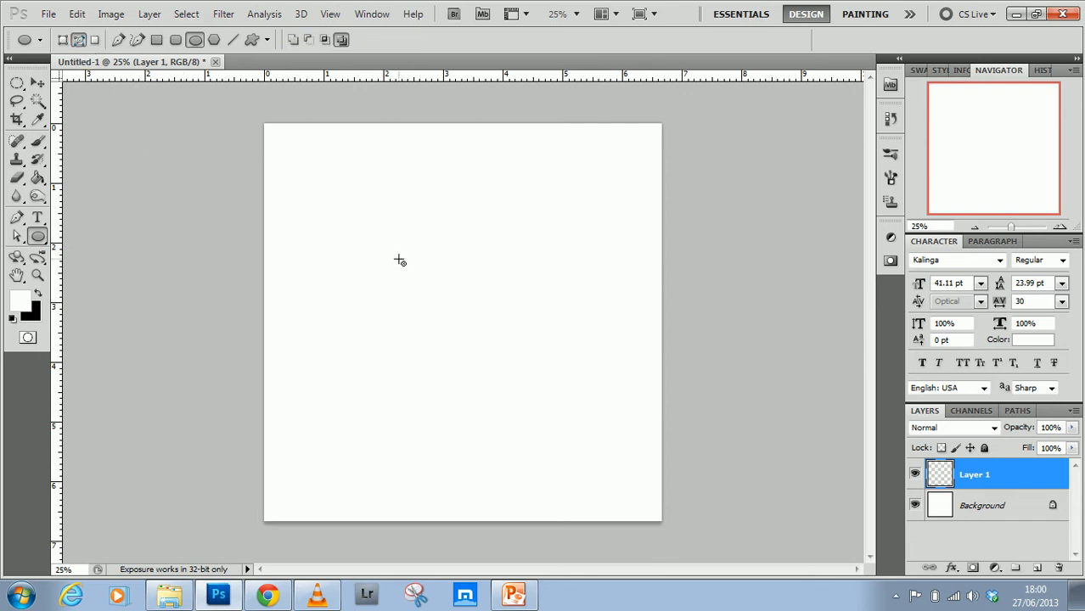
pyautogui.press('shift')
pyautogui.moveTo(399, 260); pyautogui.dragTo(608, 554)
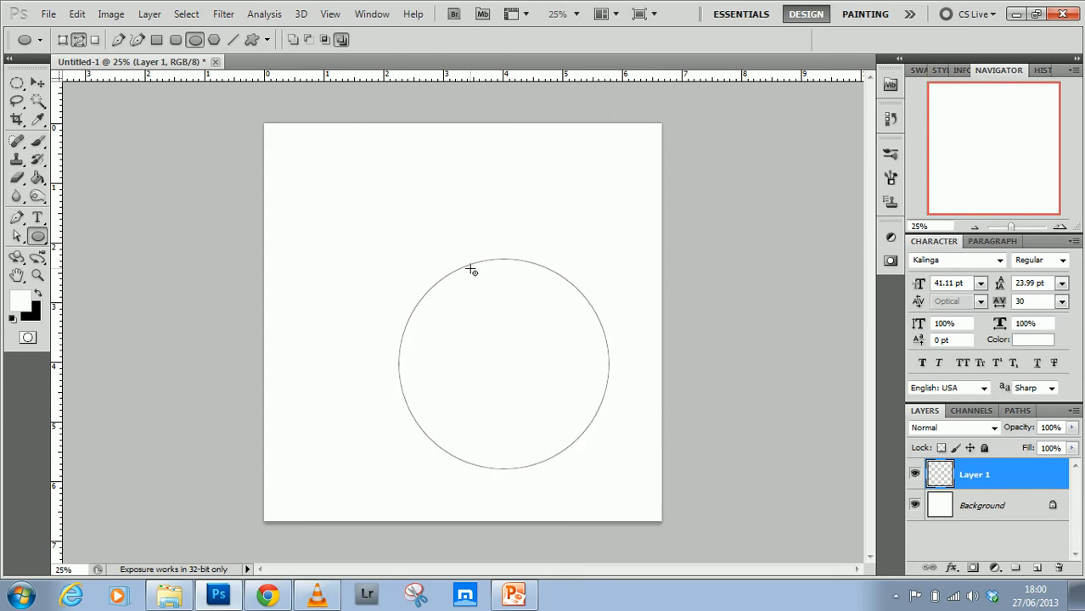
# Move the whole circle path slightly up and to the left with the Path Selection tool.
pyautogui.click(19, 237)
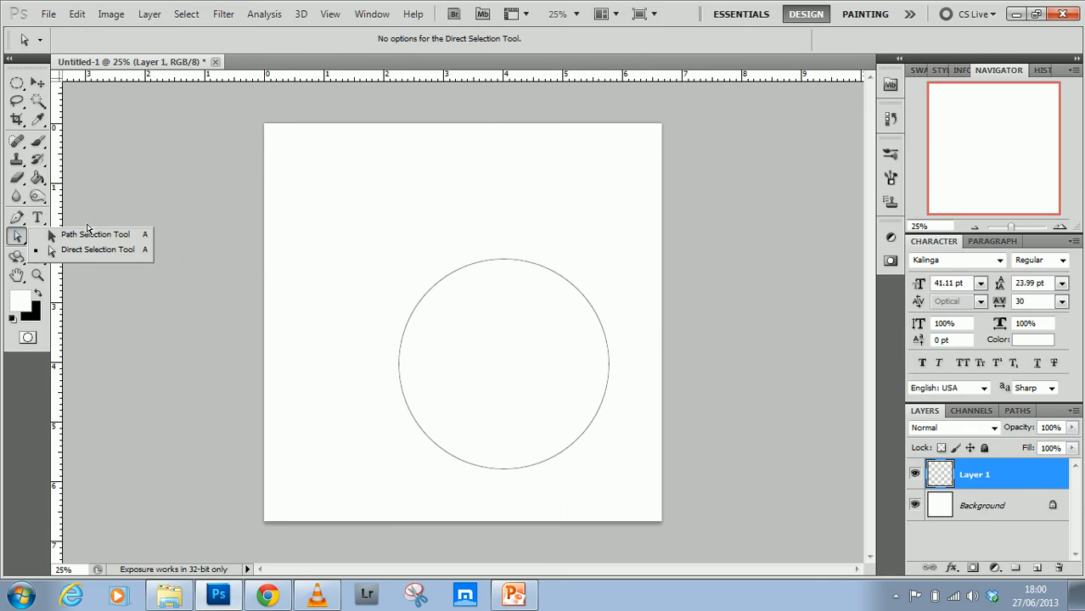
pyautogui.click(400, 368)
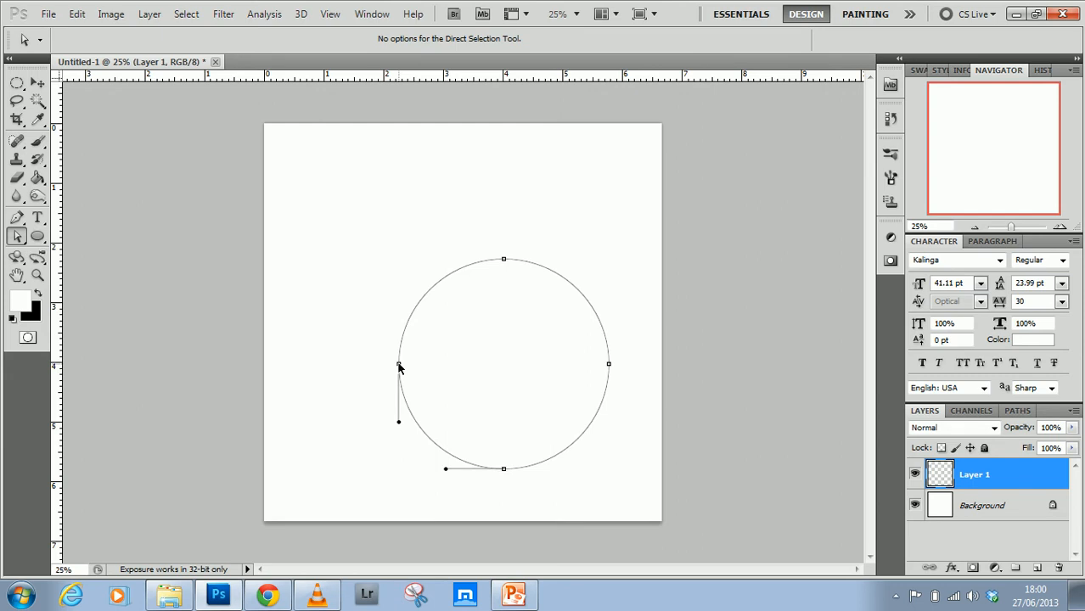
pyautogui.moveTo(400, 365); pyautogui.dragTo(386, 353)
pyautogui.press('Escape')
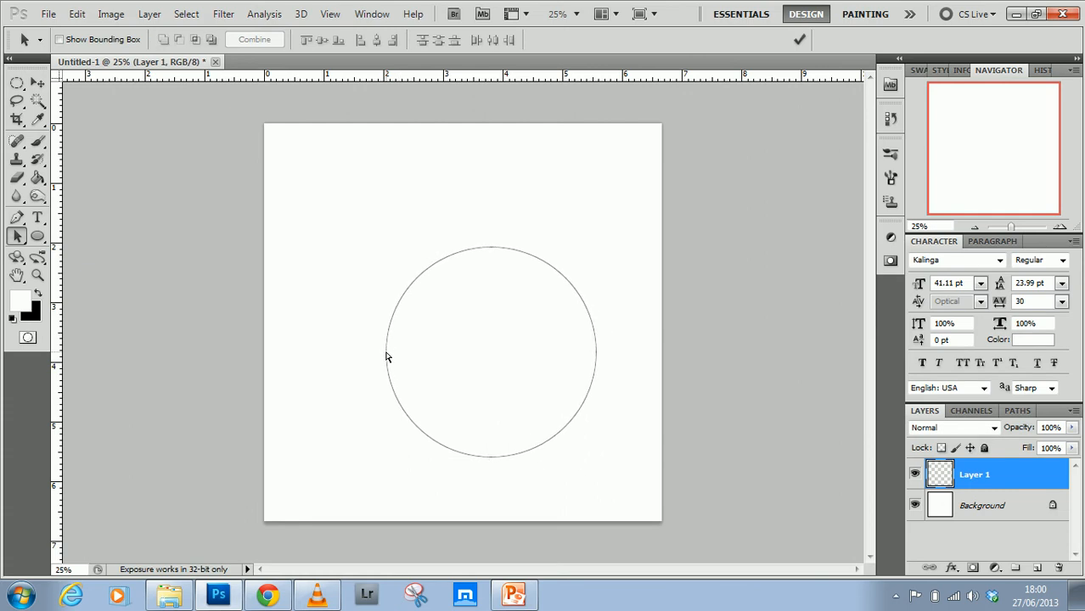
# Reshape the circle into a bottom-heavy egg by pulling the lower direction handles of its left and right anchor points outward.
pyautogui.hotkey('shift', 'a')
pyautogui.click(386, 357)
pyautogui.moveTo(386, 413); pyautogui.dragTo(377, 412)
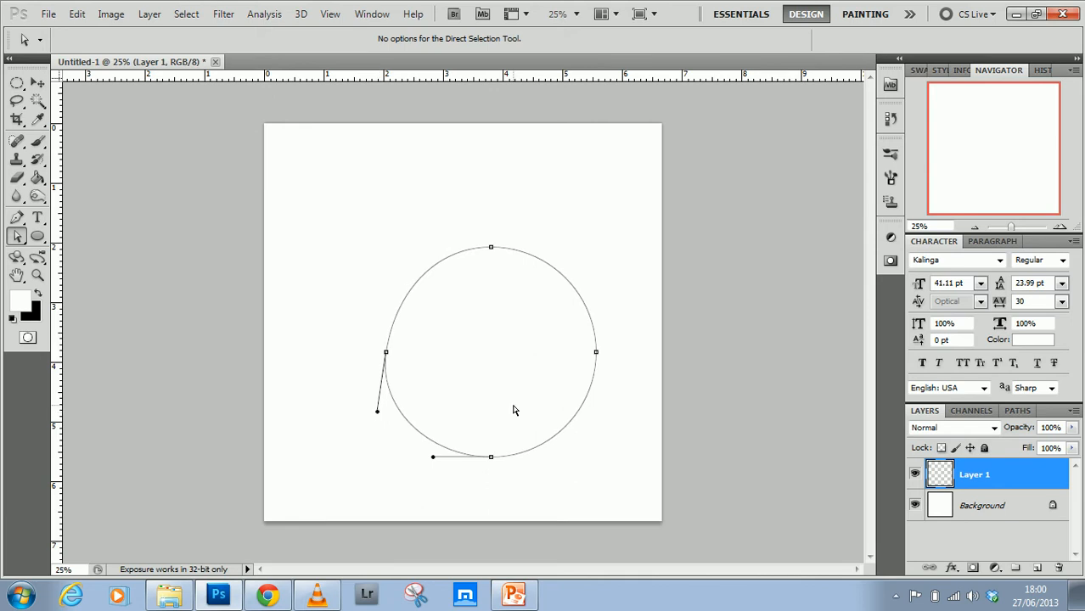
pyautogui.click(596, 352)
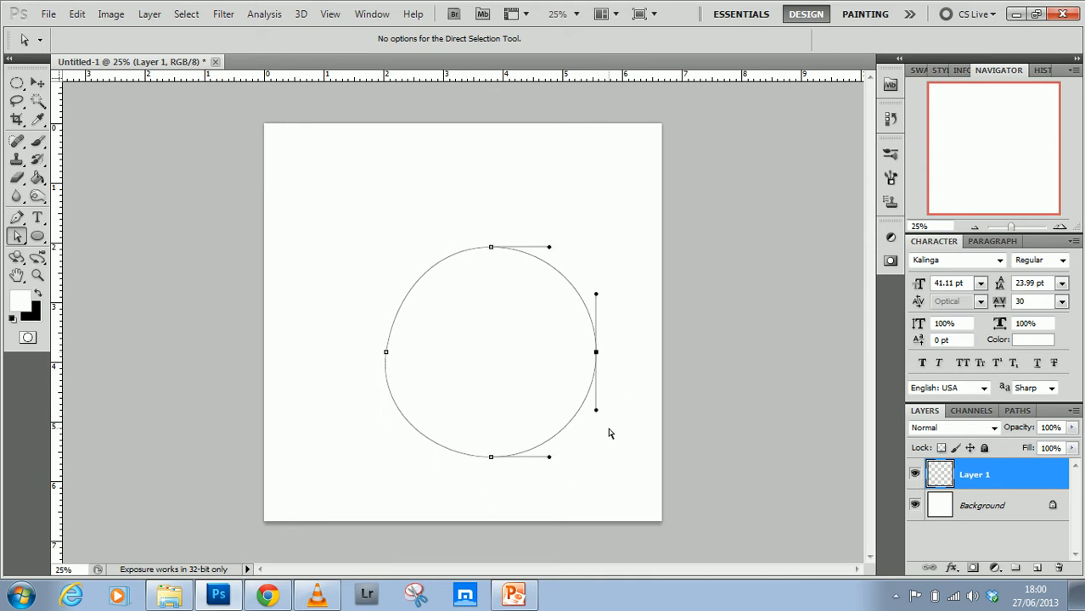
pyautogui.moveTo(596, 410); pyautogui.dragTo(611, 417)
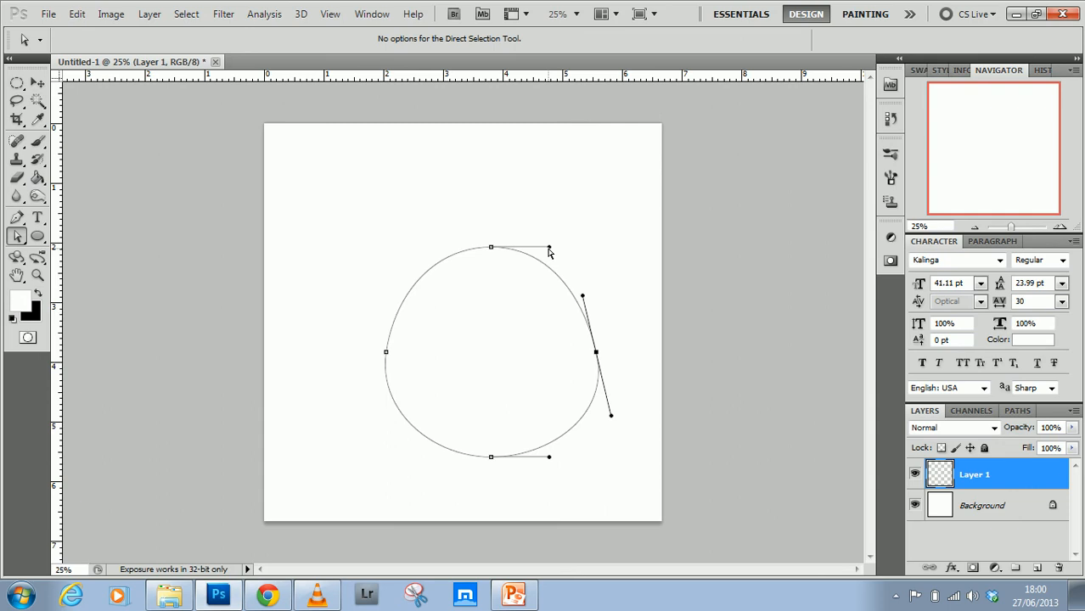
pyautogui.click(386, 352)
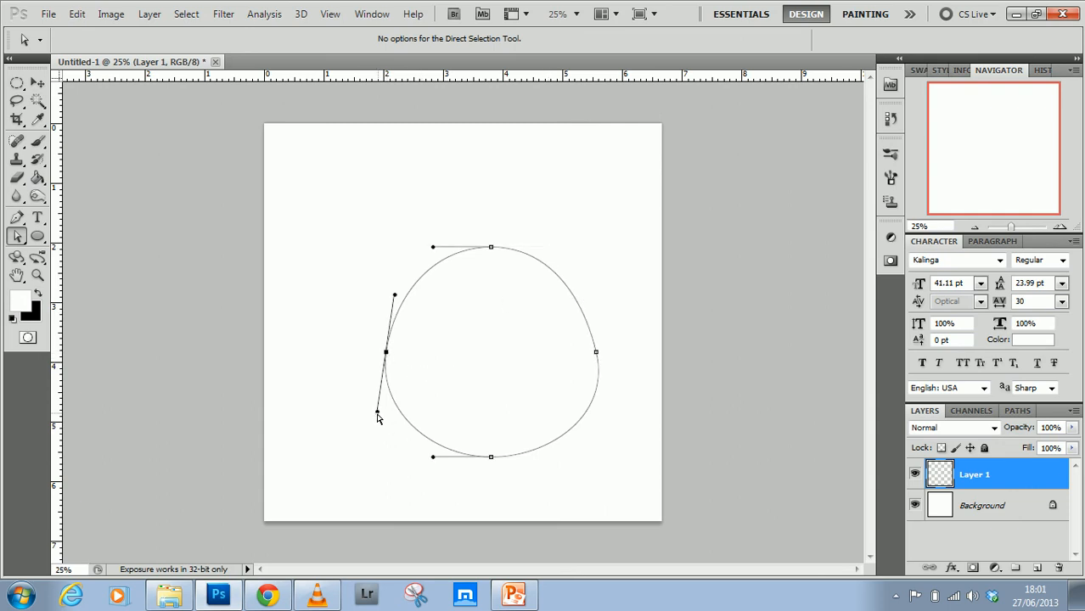
pyautogui.moveTo(378, 414); pyautogui.dragTo(369, 416)
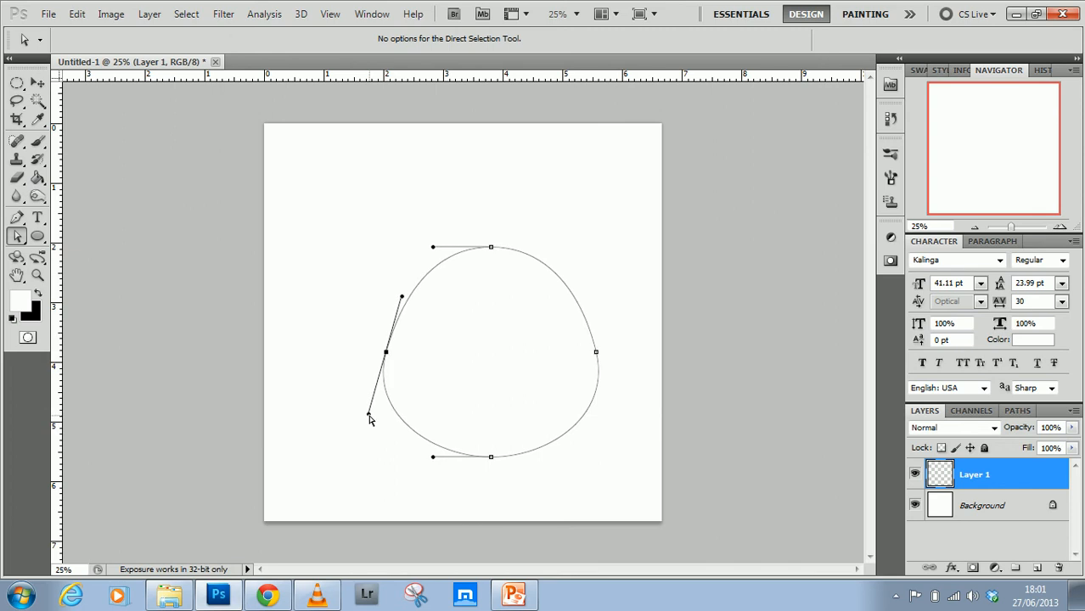
# Set the foreground colour to bright red (fc0202).
pyautogui.click(22, 300)
pyautogui.moveTo(785, 314); pyautogui.dragTo(829, 312)
pyautogui.click(984, 296)
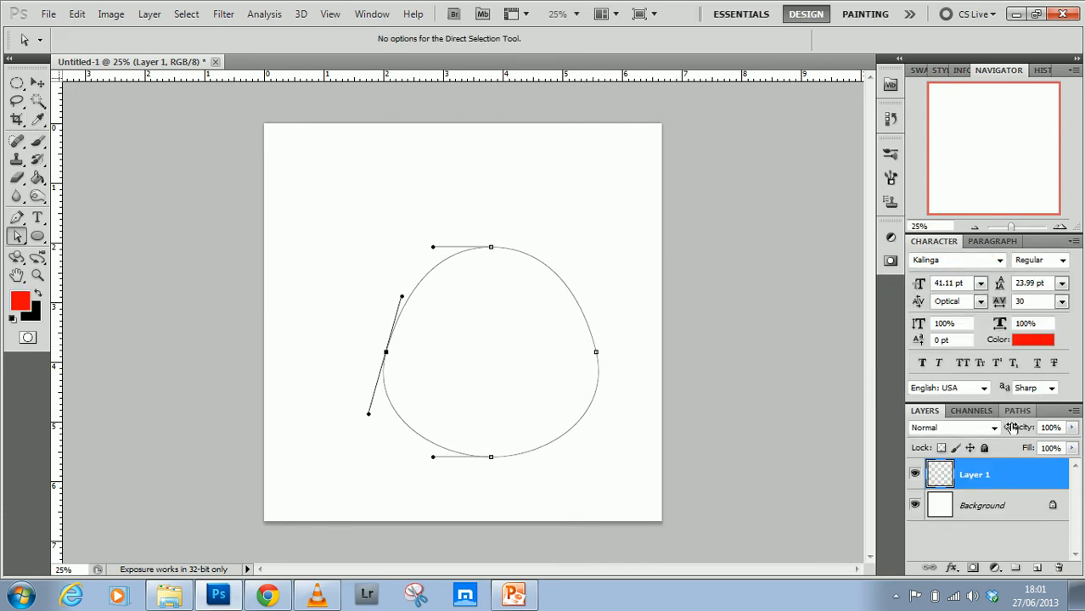
# Set the Brush tool to the hard round 19 px tip, trying out freehand red strokes on the canvas and undoing them.
pyautogui.click(38, 143)
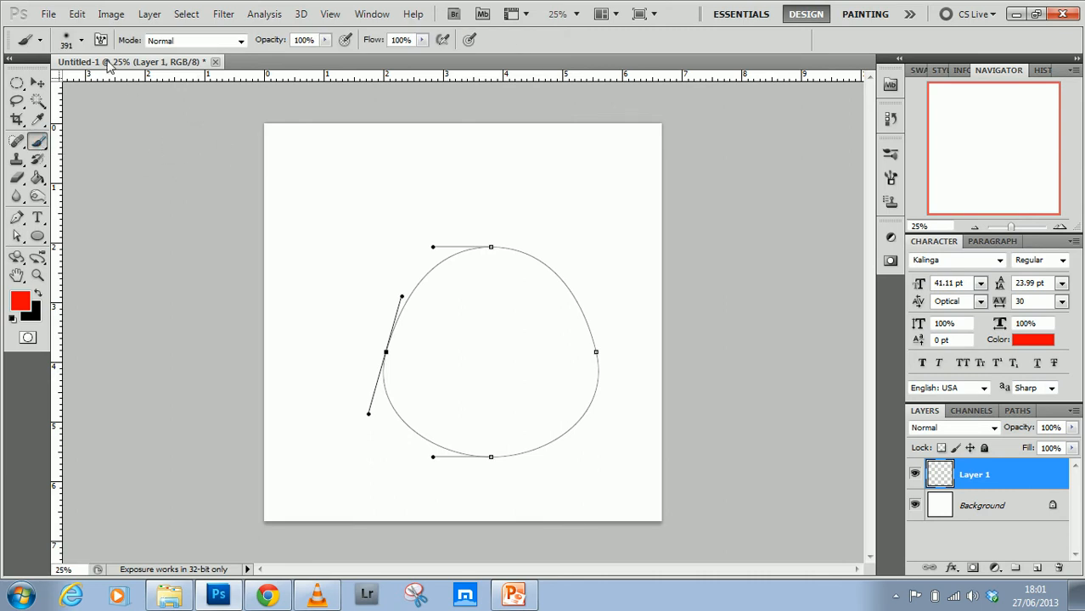
pyautogui.moveTo(344, 230)
pyautogui.mouseDown()
pyautogui.moveTo(384, 267)
pyautogui.moveTo(388, 241)
pyautogui.moveTo(513, 354)
pyautogui.mouseUp()
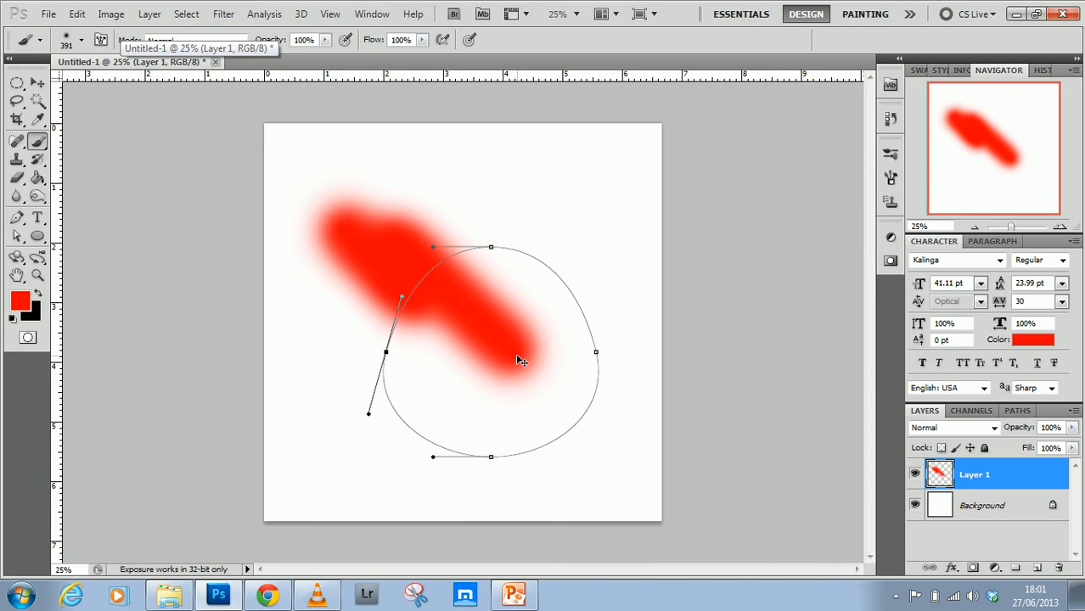
pyautogui.hotkey('ctrl', 'z')
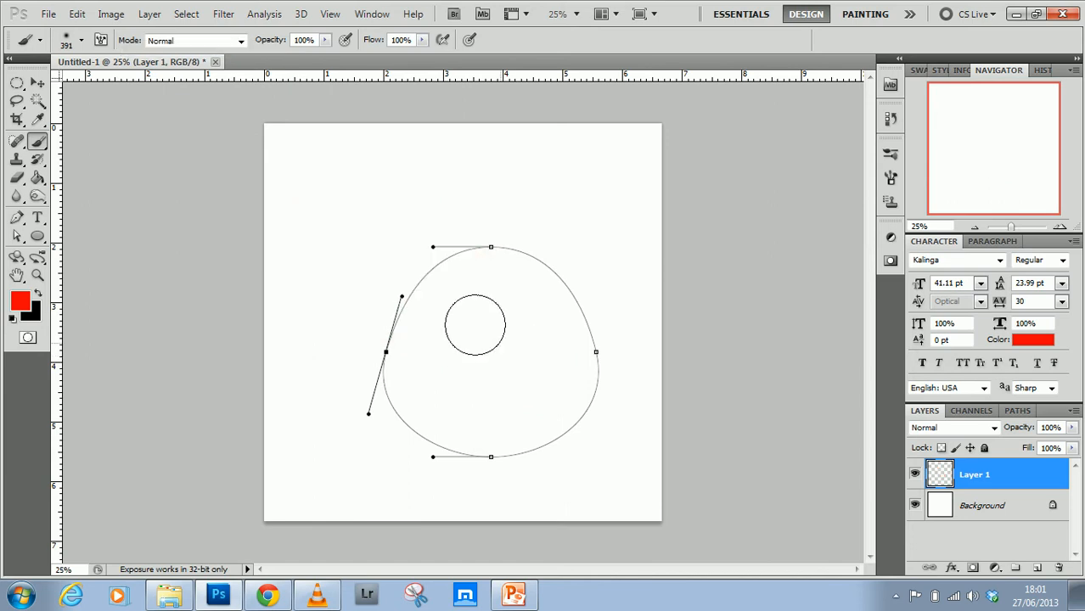
pyautogui.click(81, 40)
pyautogui.moveTo(181, 200); pyautogui.dragTo(182, 151)
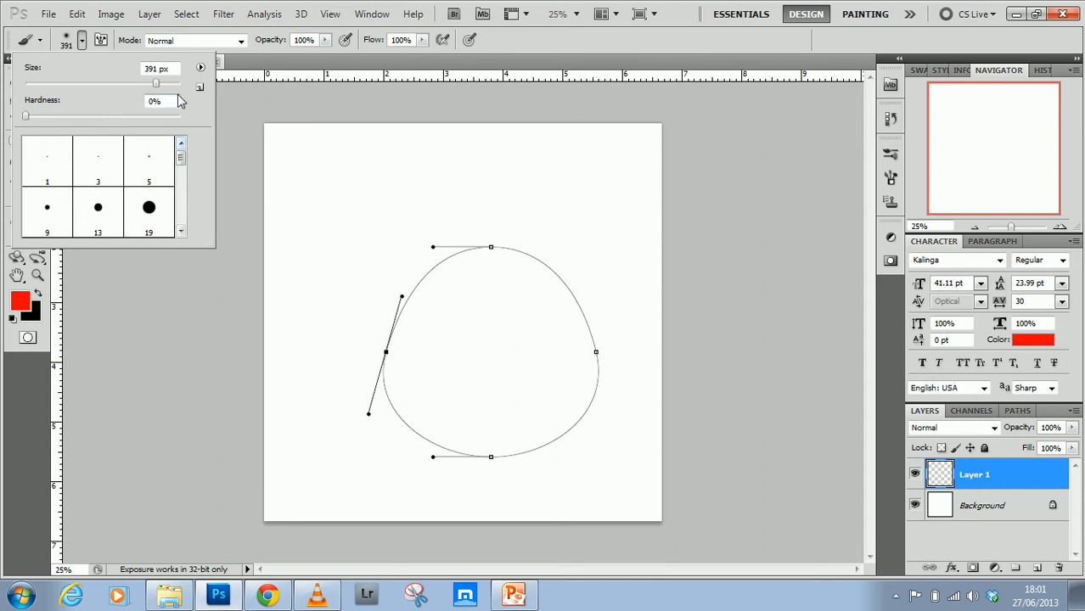
pyautogui.click(152, 207)
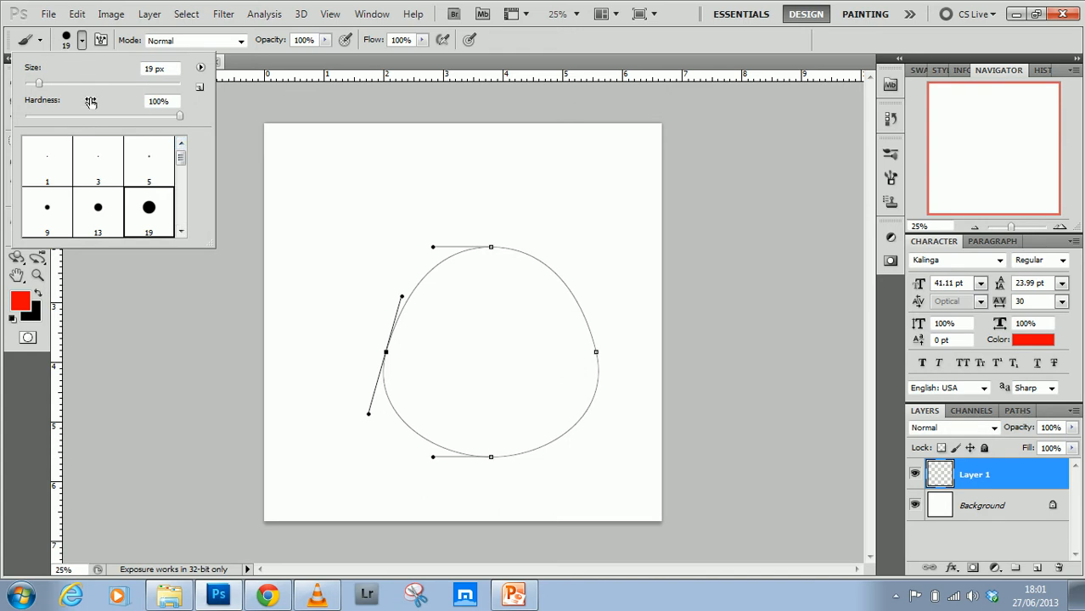
pyautogui.click(163, 269)
pyautogui.moveTo(425, 261); pyautogui.dragTo(476, 253)
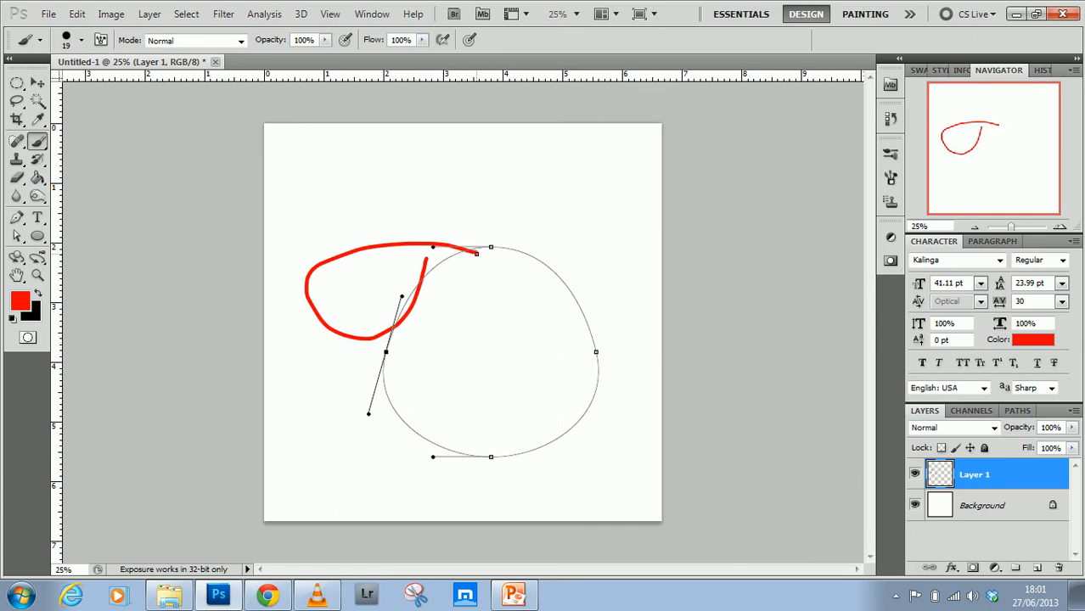
pyautogui.hotkey('ctrl', 'z')
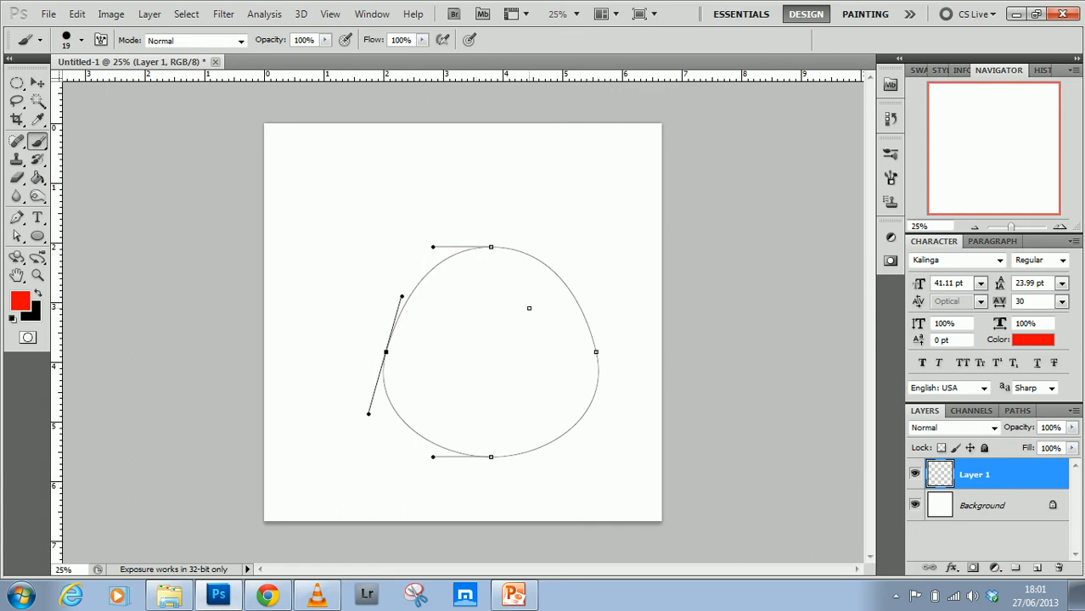
# Fill the egg-shaped work path with red, stroke it with a black brush outline, and deselect the path.
pyautogui.click(1018, 411)
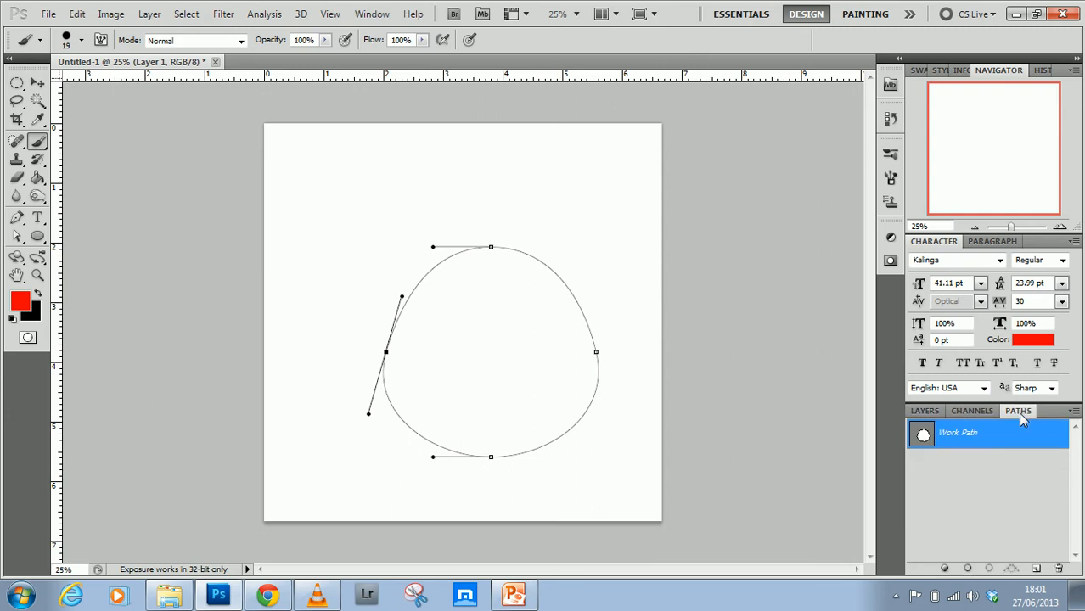
pyautogui.click(945, 570)
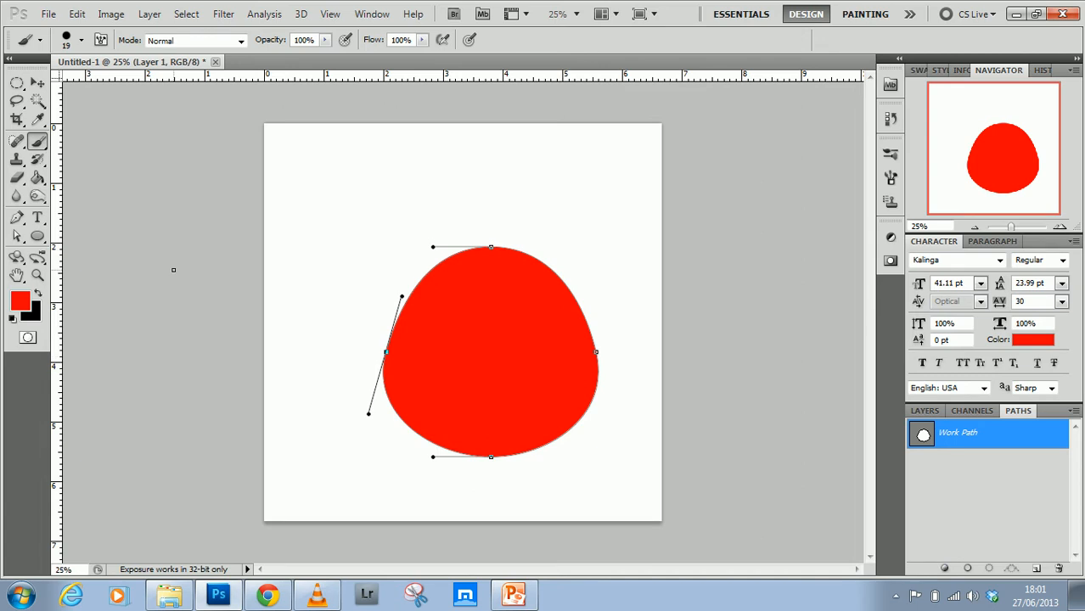
pyautogui.click(38, 293)
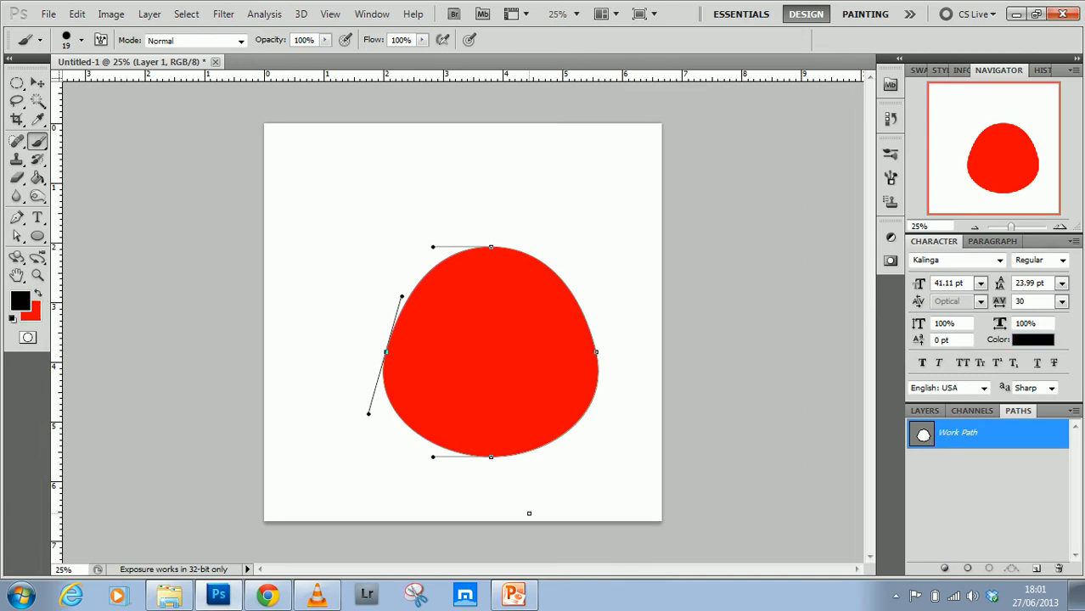
pyautogui.click(967, 569)
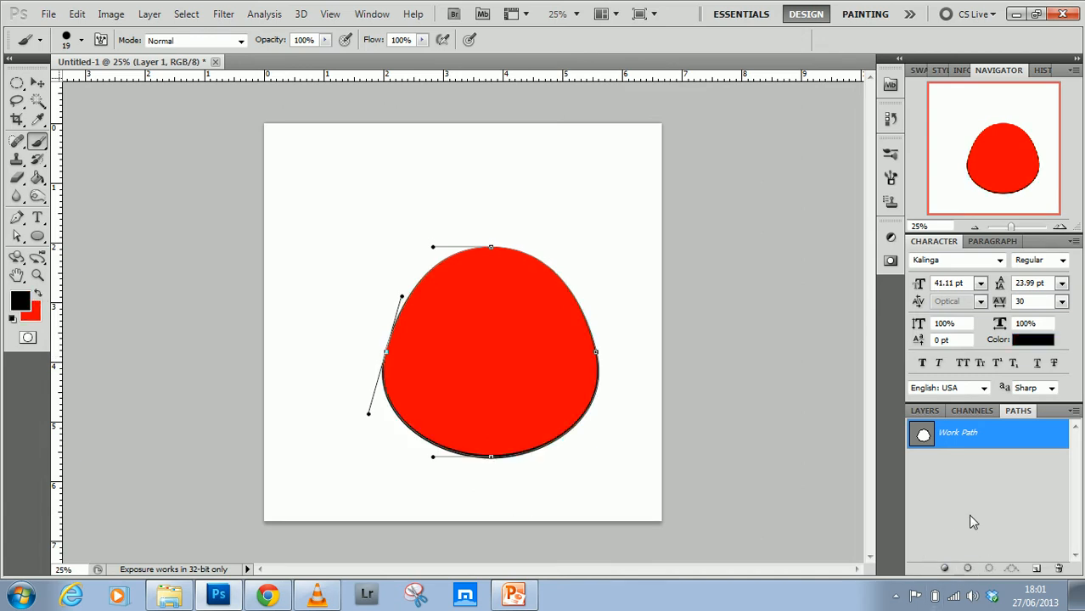
pyautogui.click(972, 523)
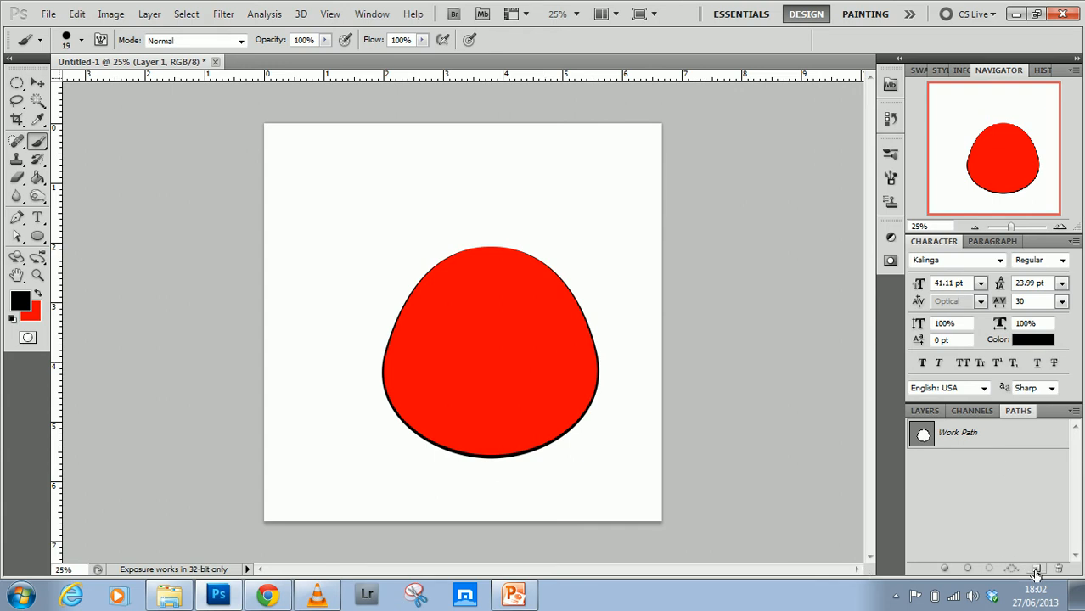
# Add a new layer above the red body layer and set the foreground colour to orange-yellow (fcbe02).
pyautogui.click(924, 411)
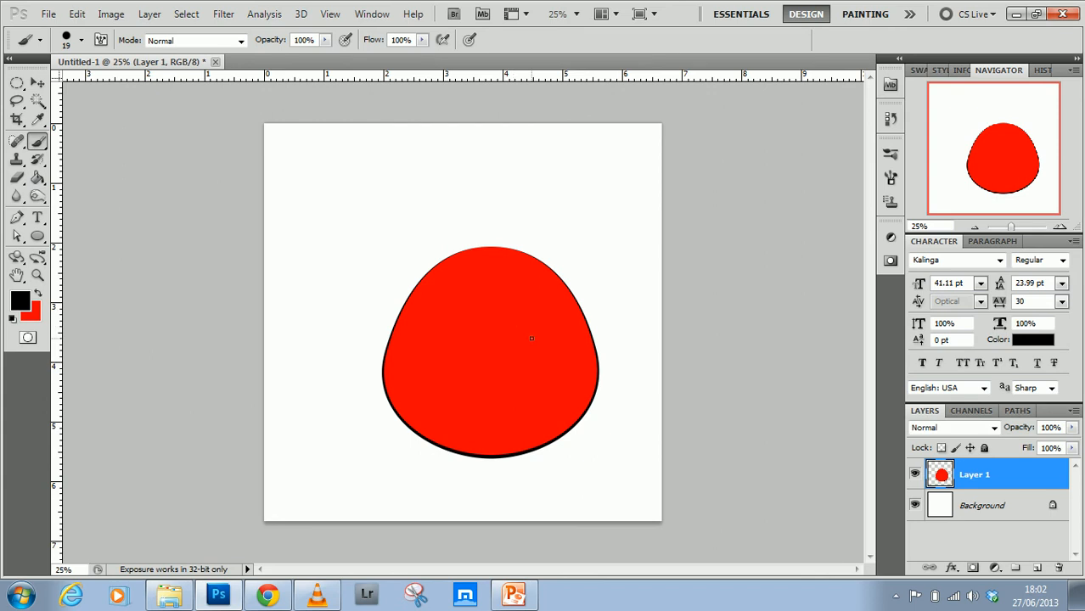
pyautogui.click(1036, 568)
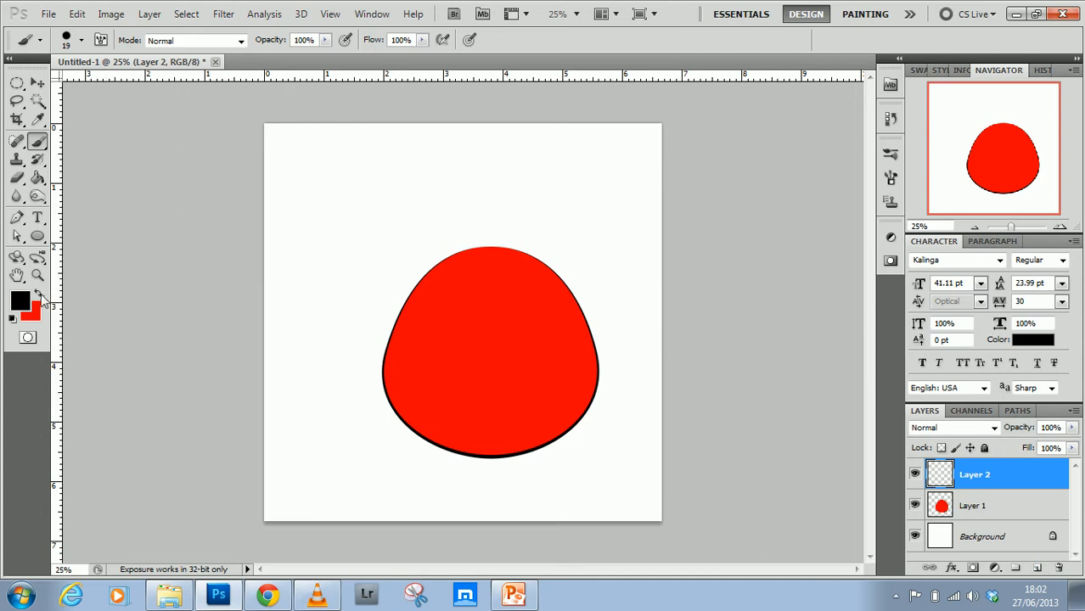
pyautogui.click(38, 293)
pyautogui.click(25, 303)
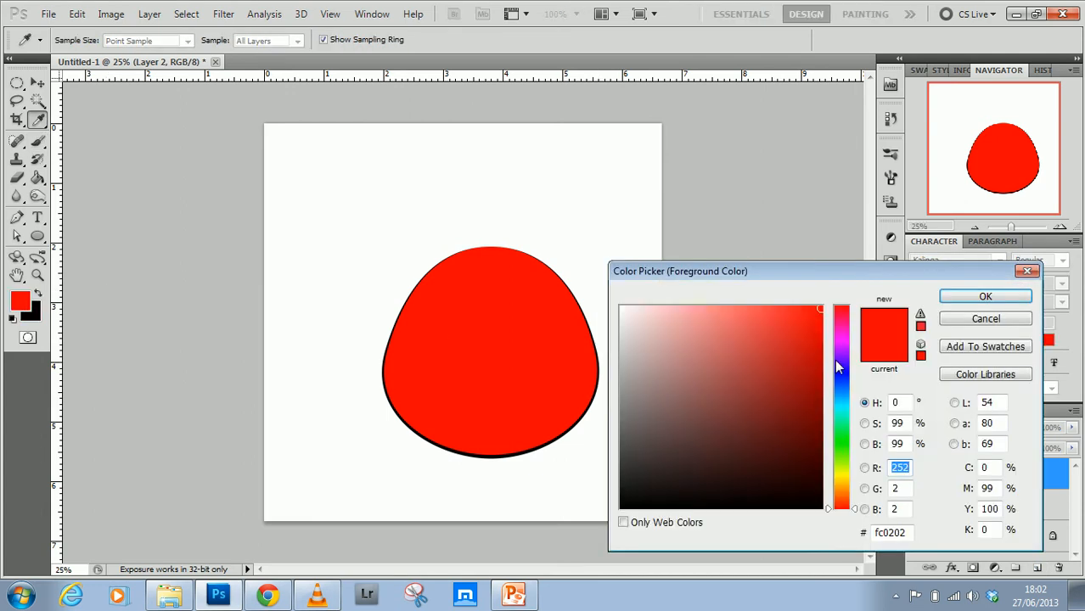
pyautogui.click(842, 480)
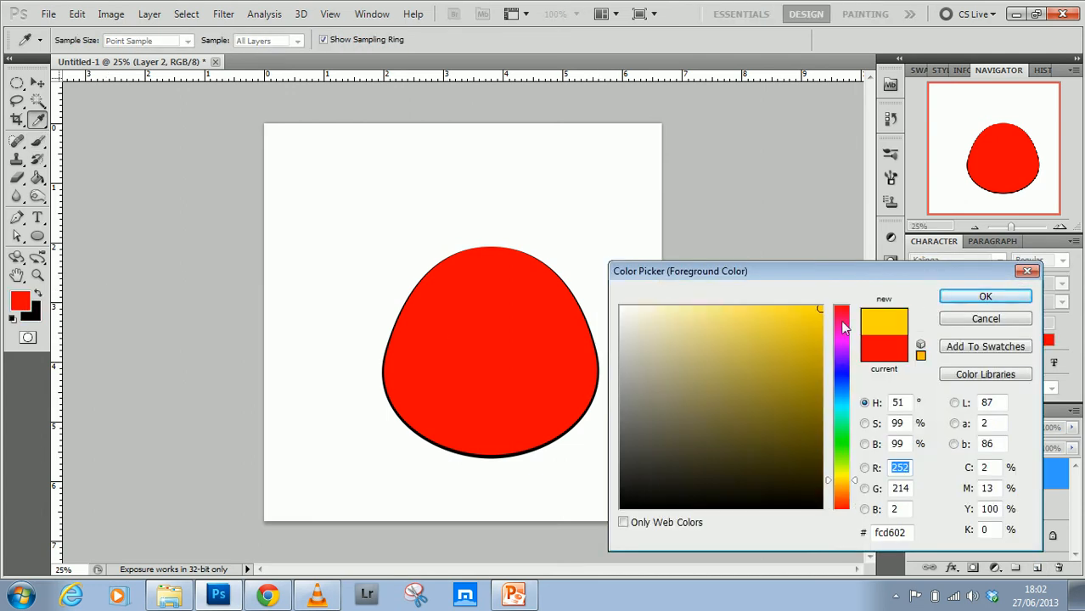
pyautogui.click(840, 484)
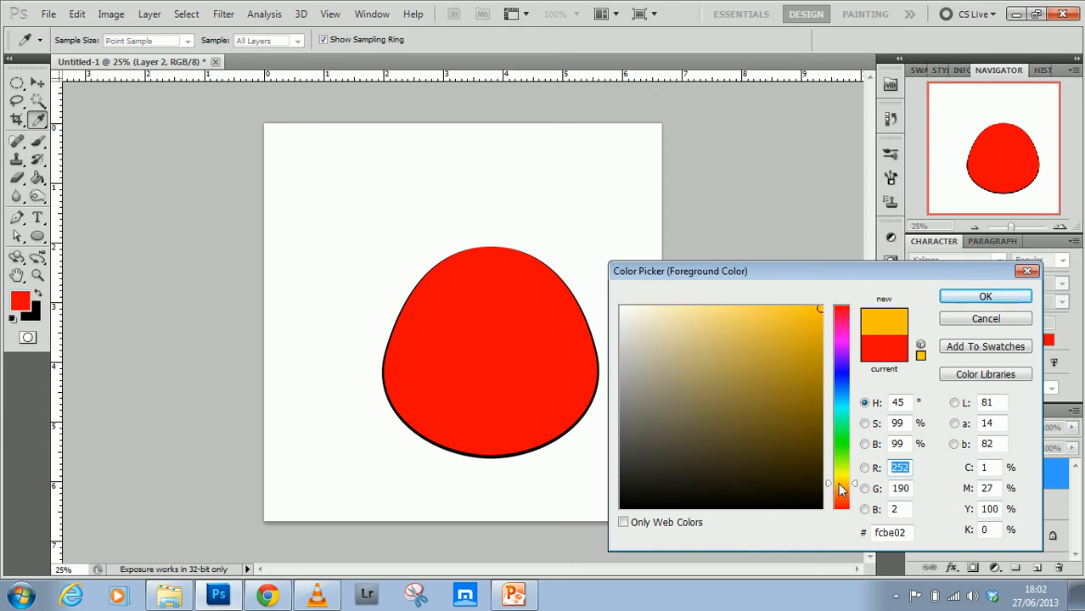
pyautogui.click(967, 303)
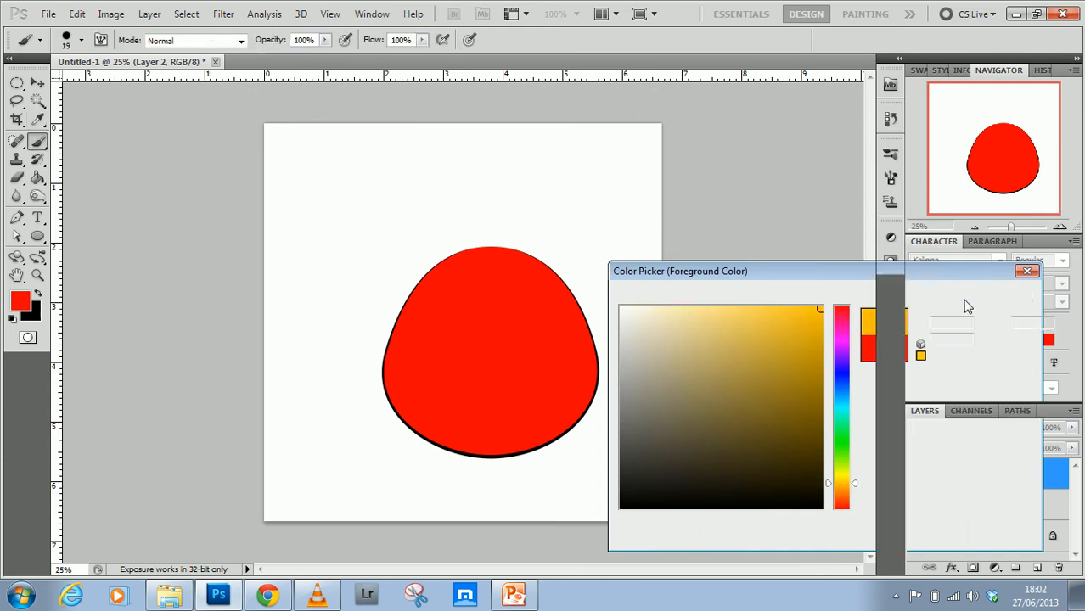
# Draw a closed upper-beak path with the Pen tool on the lower right of the body, with a flat base and curved top.
pyautogui.click(17, 217)
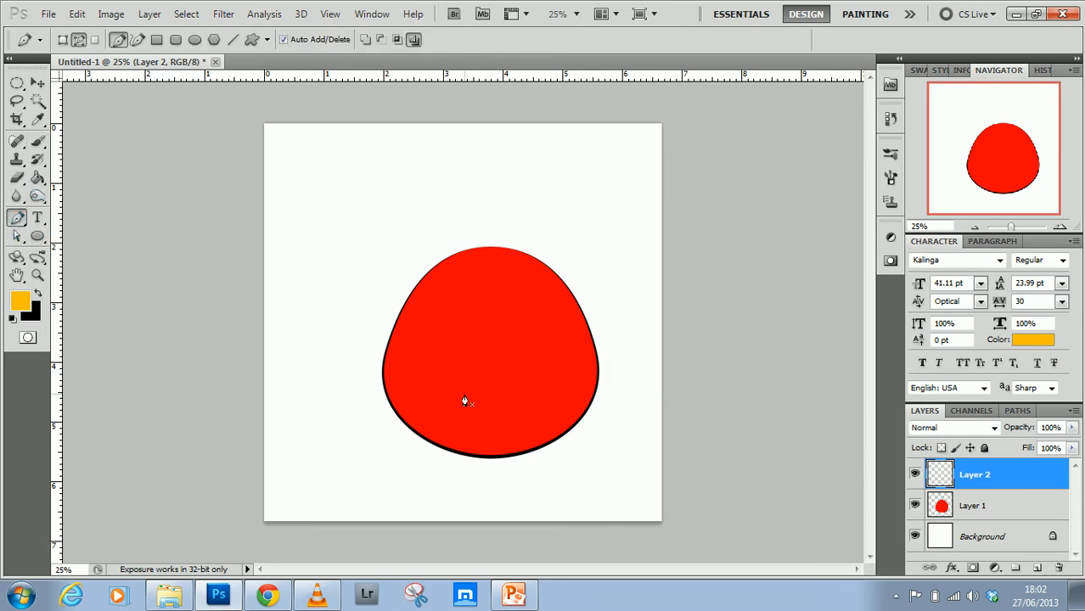
pyautogui.click(464, 396)
pyautogui.click(573, 395)
pyautogui.moveTo(547, 353); pyautogui.dragTo(526, 344)
pyautogui.click(464, 396)
pyautogui.moveTo(527, 341)
pyautogui.mouseDown()
pyautogui.moveTo(518, 339)
pyautogui.moveTo(542, 357)
pyautogui.mouseUp()
# Fill the upper-beak path with orange-yellow, deselect it, and reset the foreground and background colours to black and white.
pyautogui.click(1018, 412)
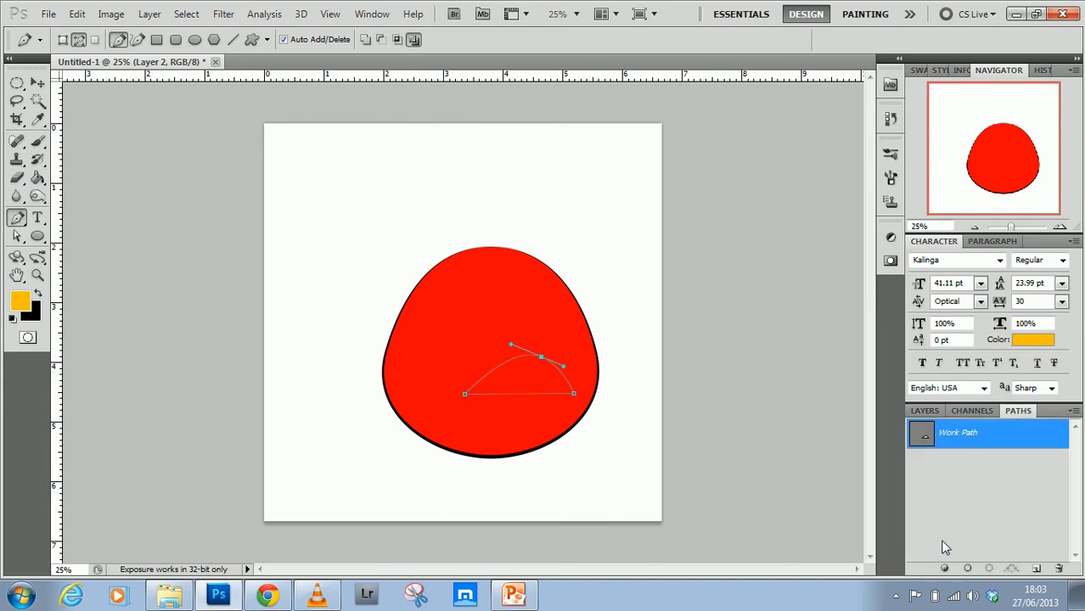
pyautogui.click(942, 567)
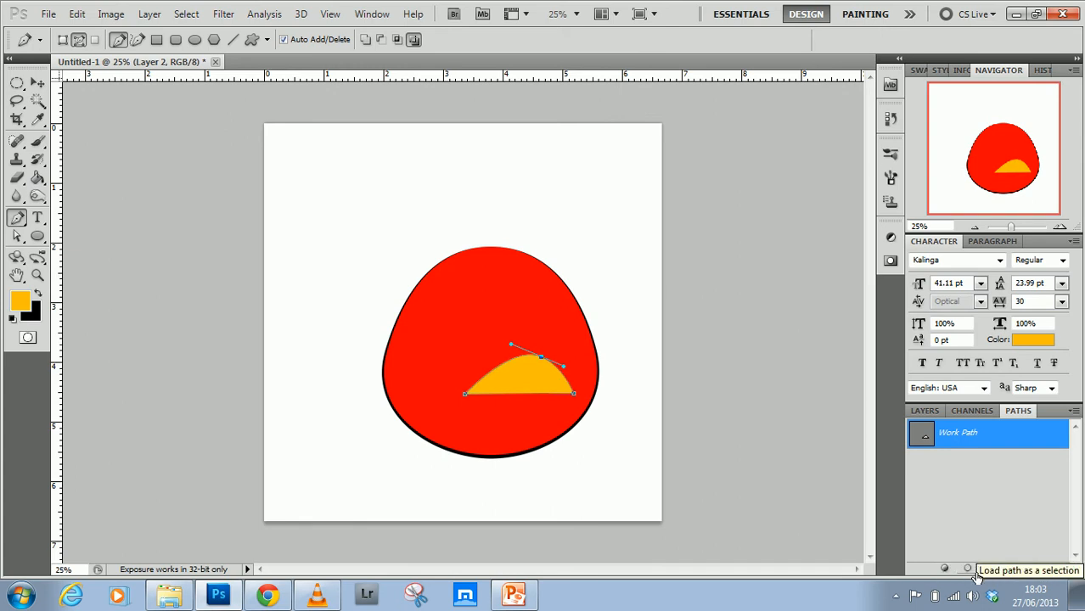
pyautogui.click(968, 569)
pyautogui.click(970, 521)
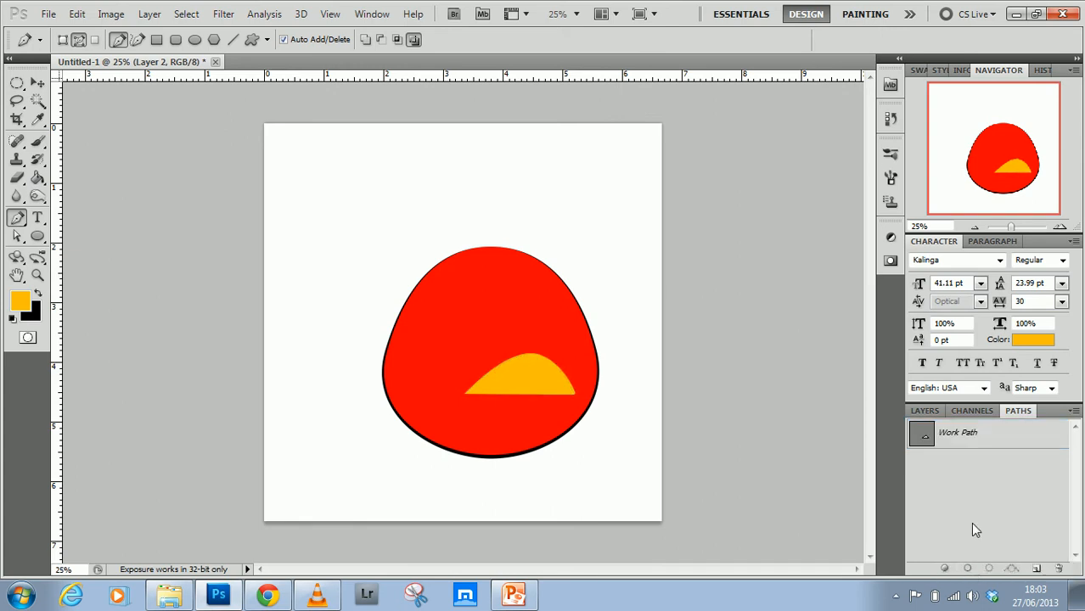
pyautogui.press('d')
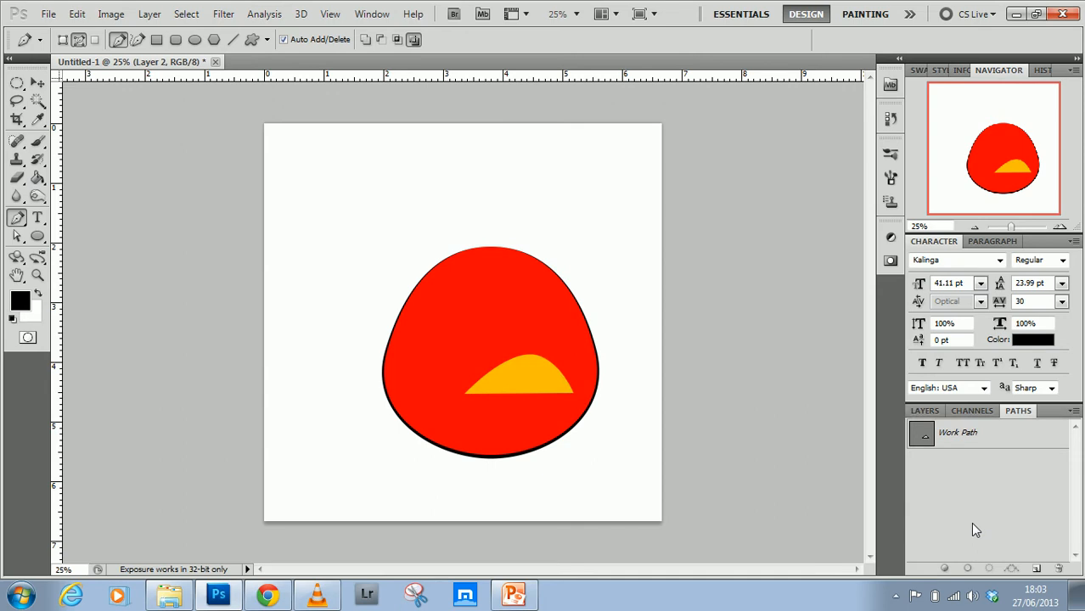
# Try stroking the upper-beak path with the black 19 px brush, and undo the stroke.
pyautogui.click(945, 439)
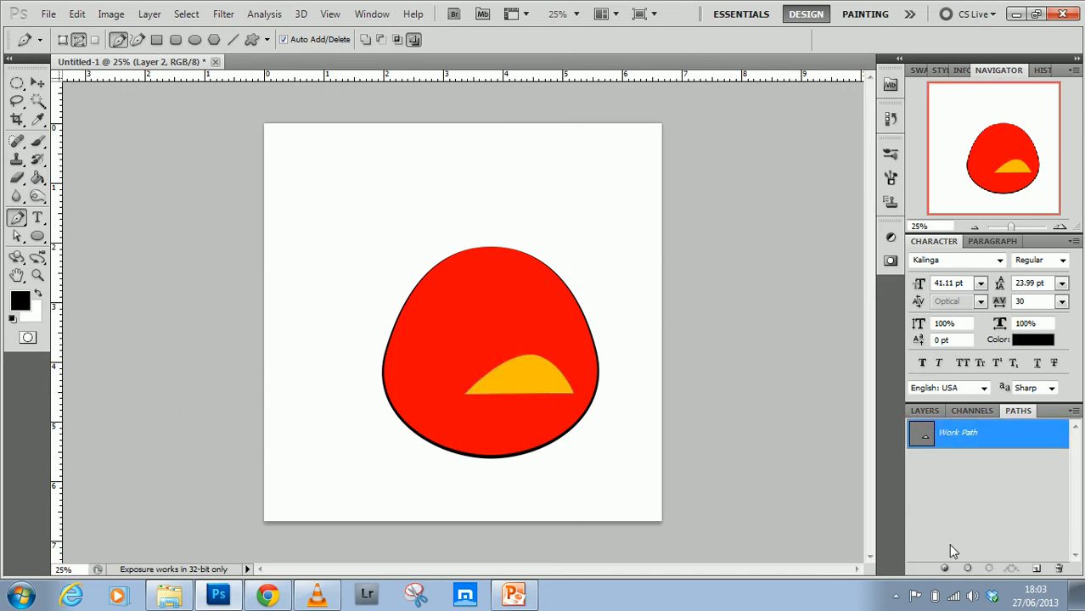
pyautogui.click(965, 567)
pyautogui.click(963, 533)
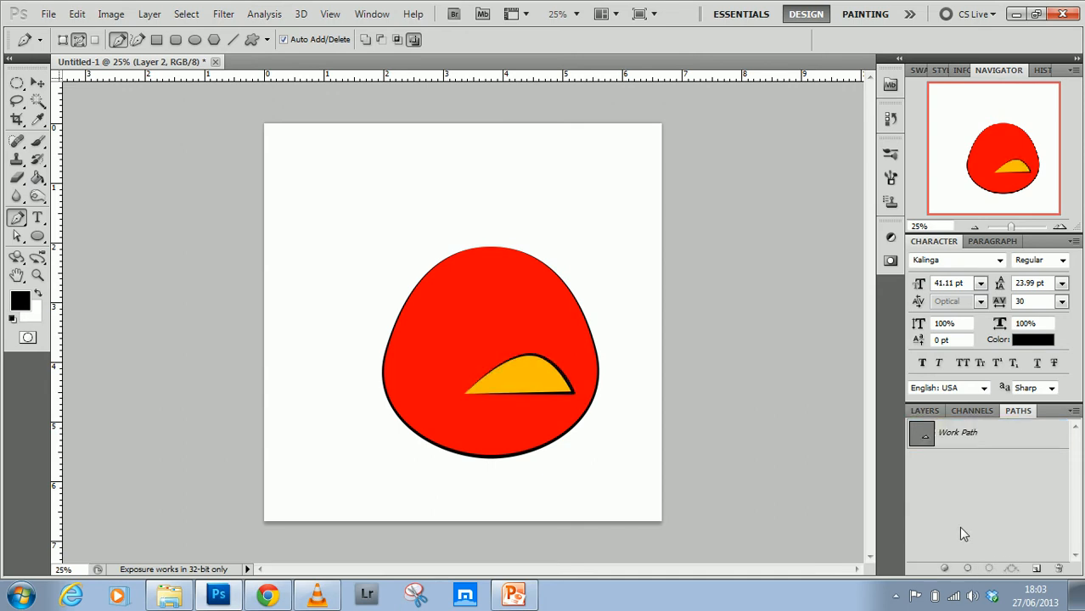
pyautogui.hotkey('ctrl', 'z')
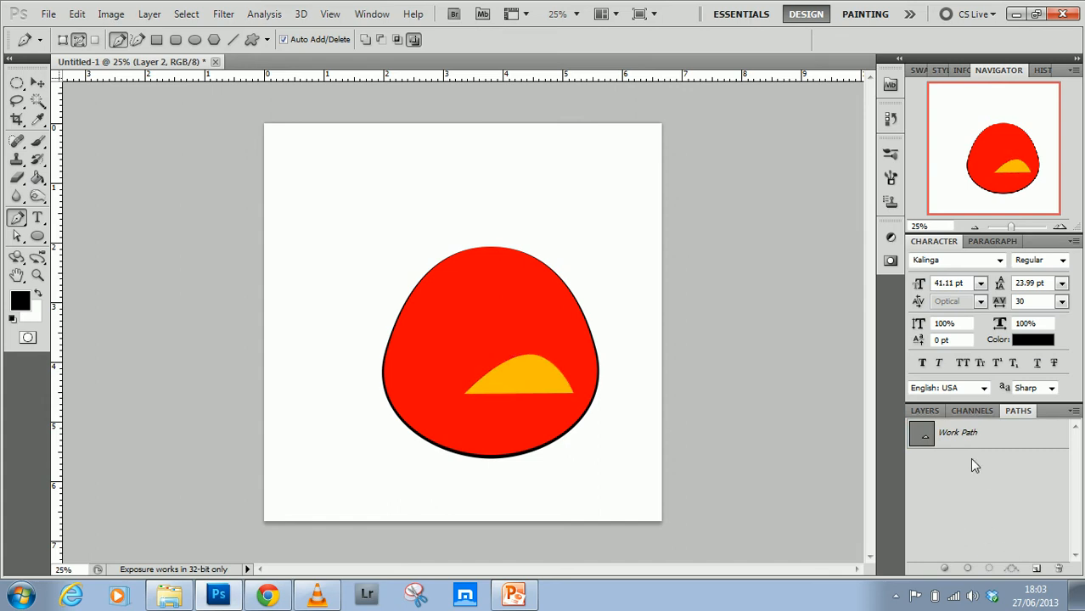
# Stroke the upper-beak path using the Brush with Simulate Pressure turned off, and undo the resulting outline.
pyautogui.click(969, 435)
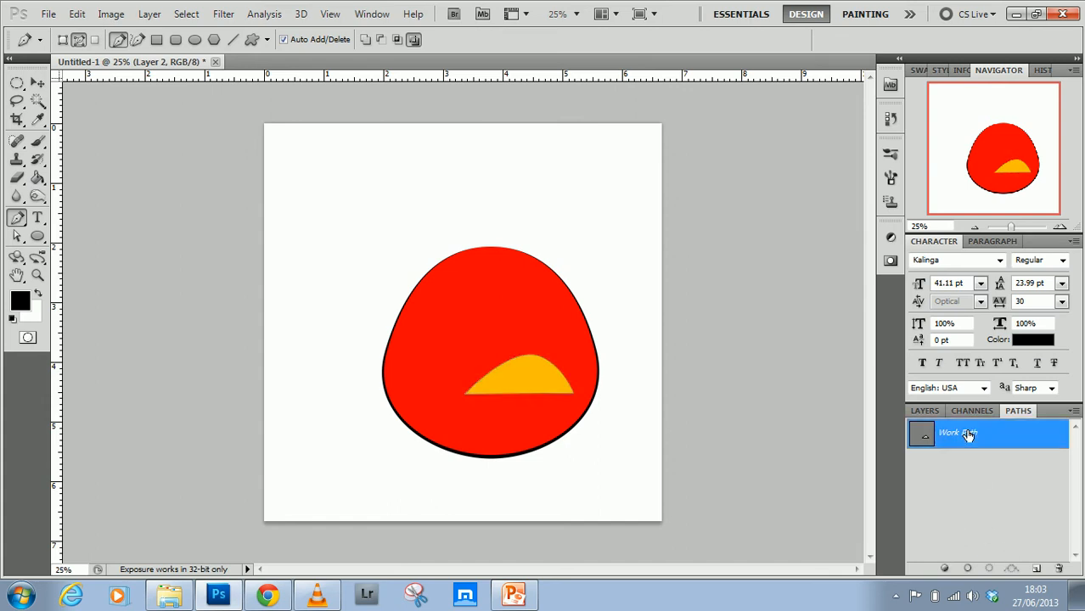
pyautogui.rightClick(969, 435)
pyautogui.click(976, 526)
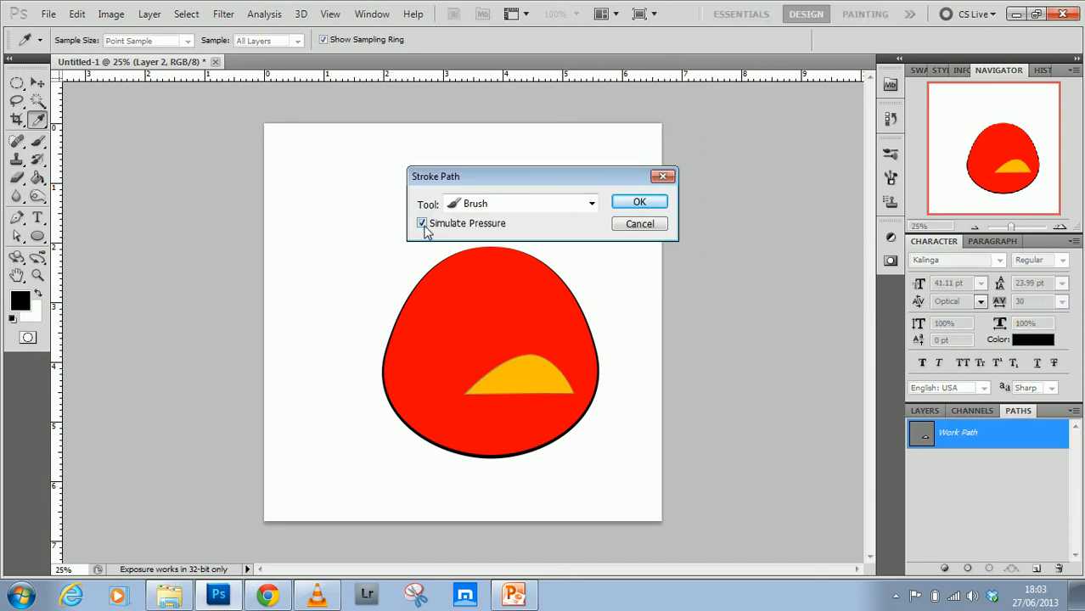
pyautogui.click(628, 202)
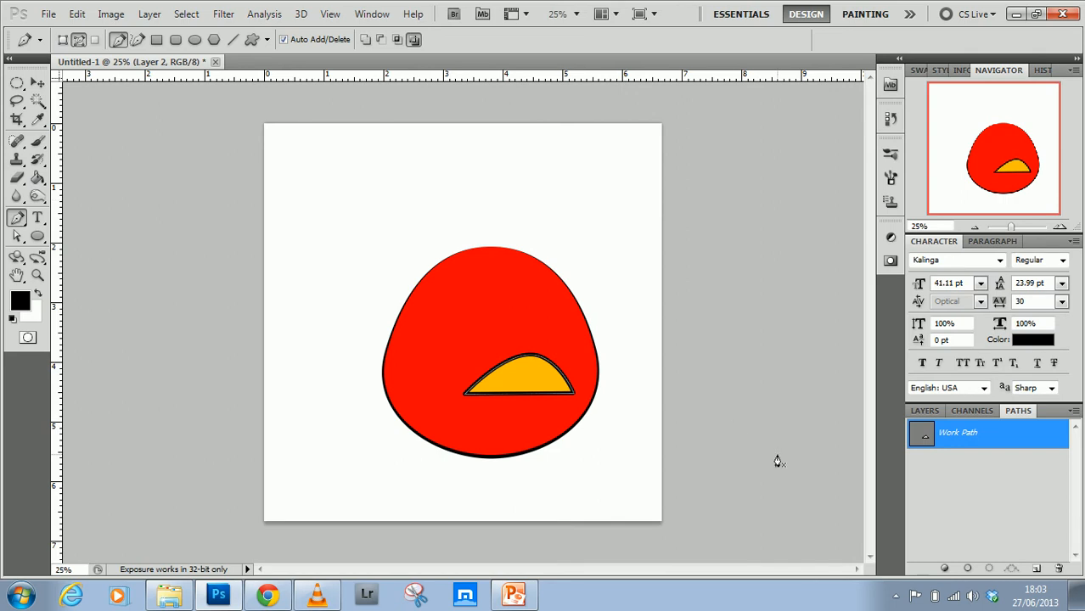
pyautogui.click(958, 518)
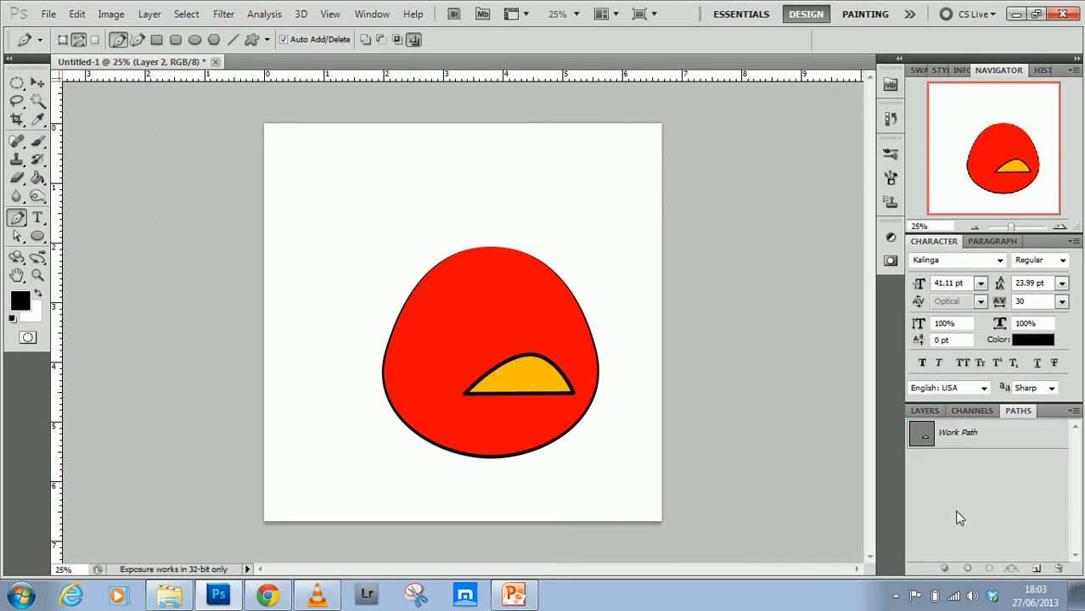
pyautogui.hotkey('ctrl', 'z')
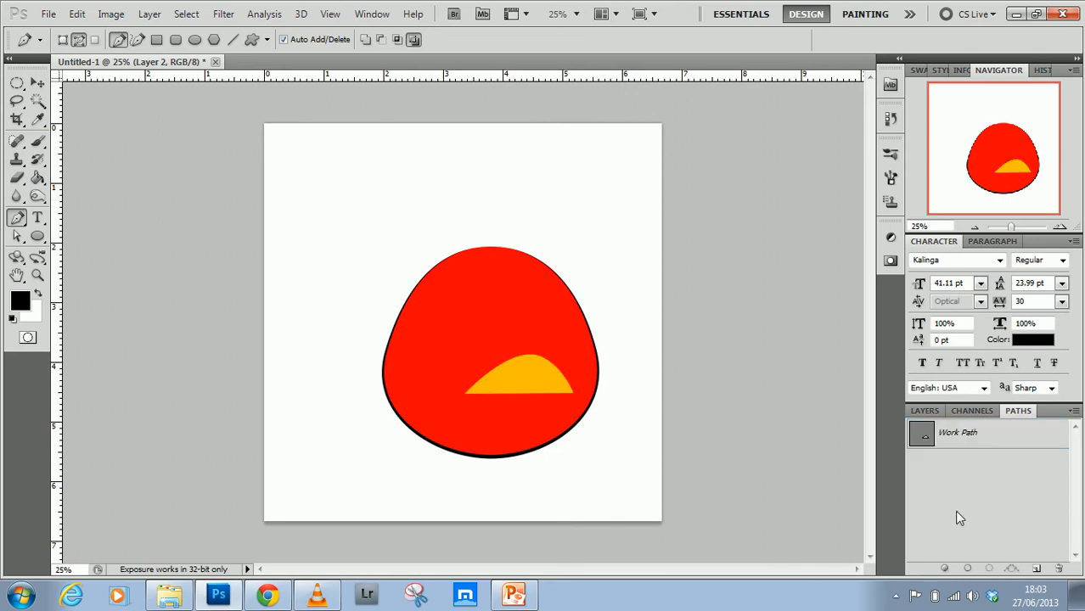
# Set the Brush size to 8 px and stroke the upper-beak path with a black outline.
pyautogui.click(37, 140)
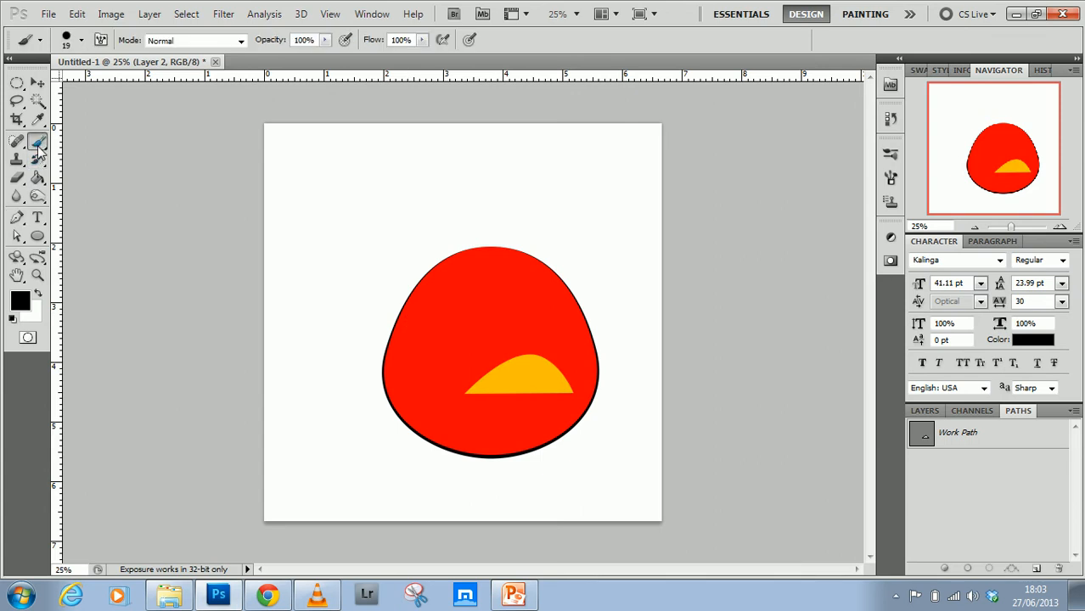
pyautogui.click(81, 40)
pyautogui.moveTo(38, 83); pyautogui.dragTo(31, 83)
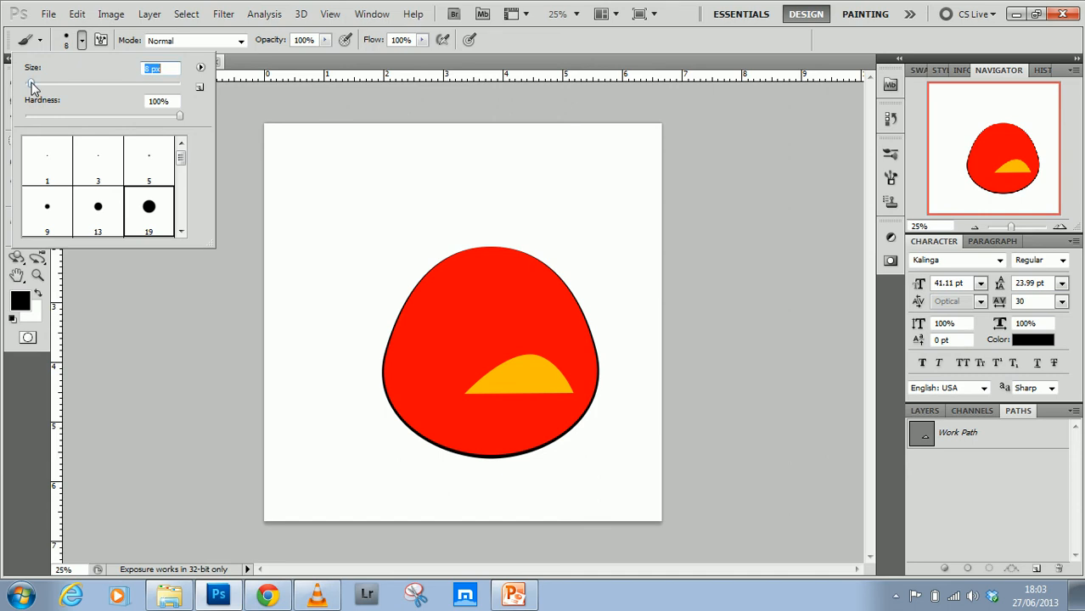
pyautogui.click(1011, 451)
pyautogui.click(1011, 451)
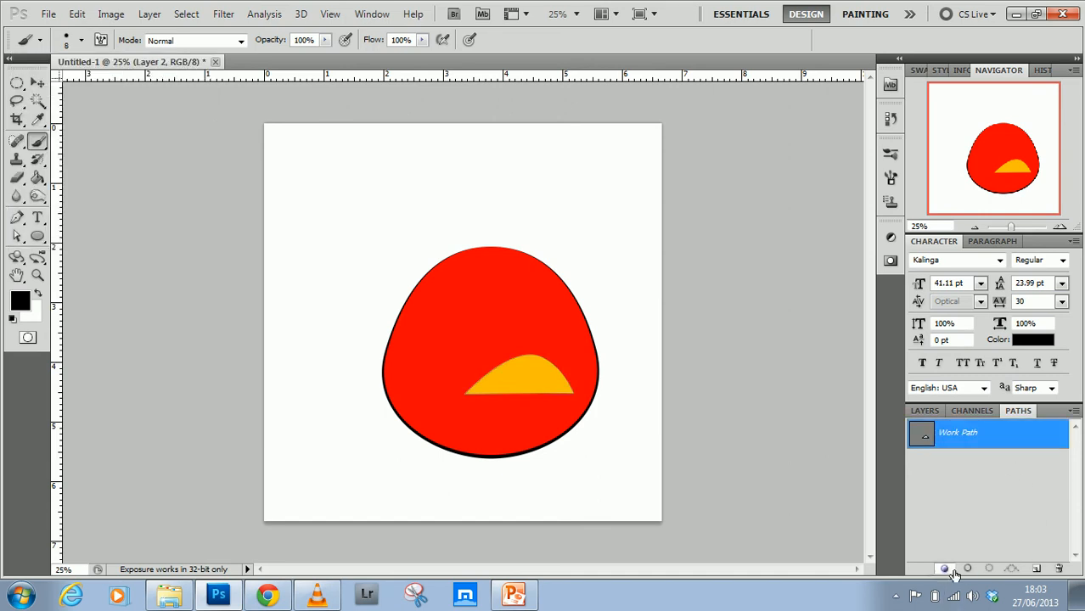
pyautogui.click(965, 569)
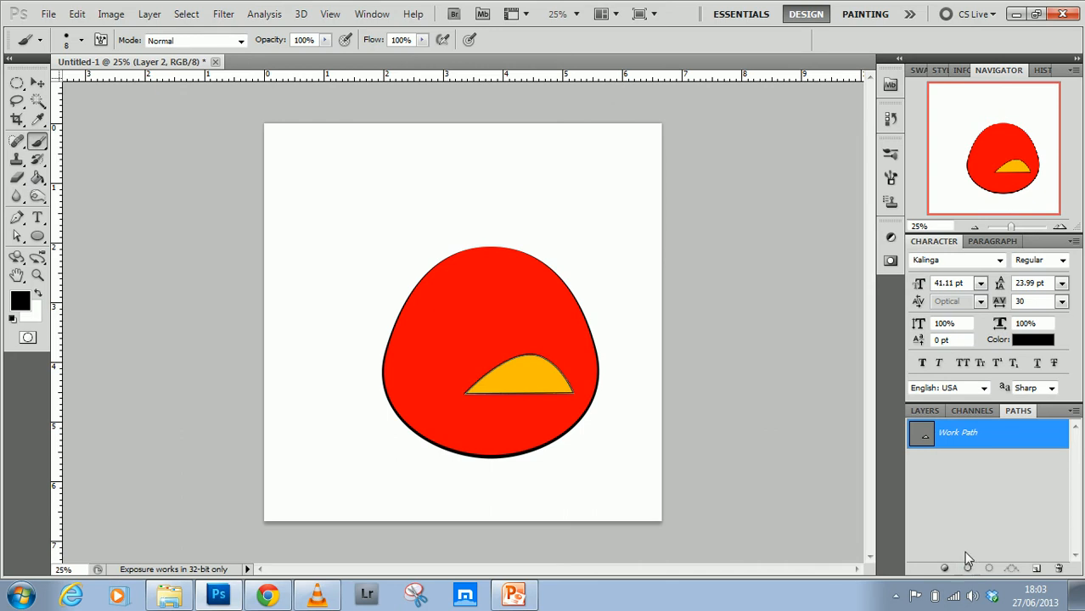
pyautogui.click(965, 512)
pyautogui.click(964, 437)
# Add a new layer between the body layer and the upper-beak layer.
pyautogui.click(930, 413)
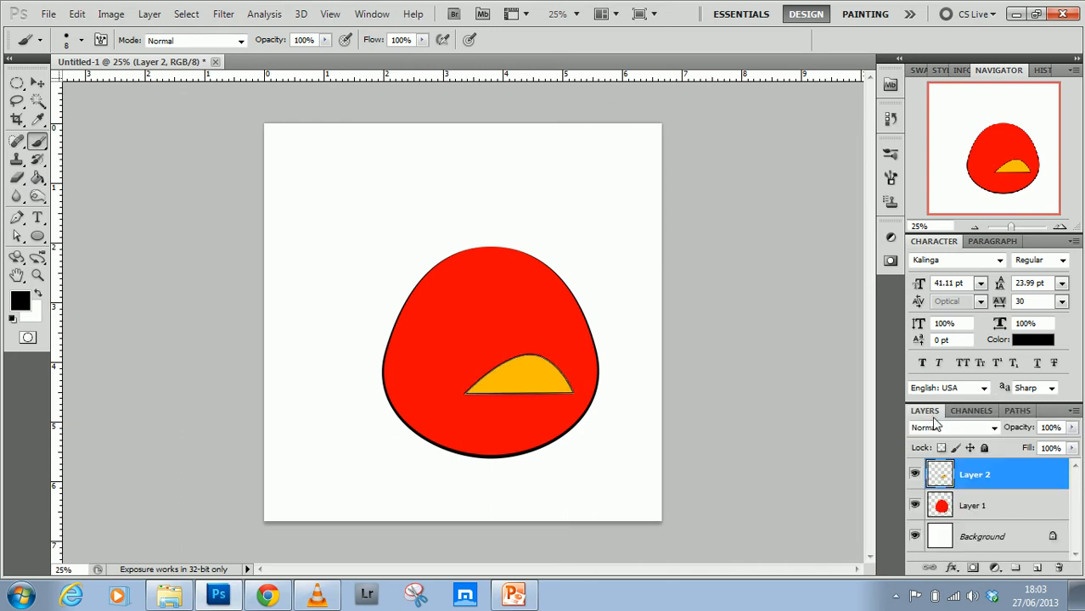
pyautogui.click(980, 505)
pyautogui.click(1037, 568)
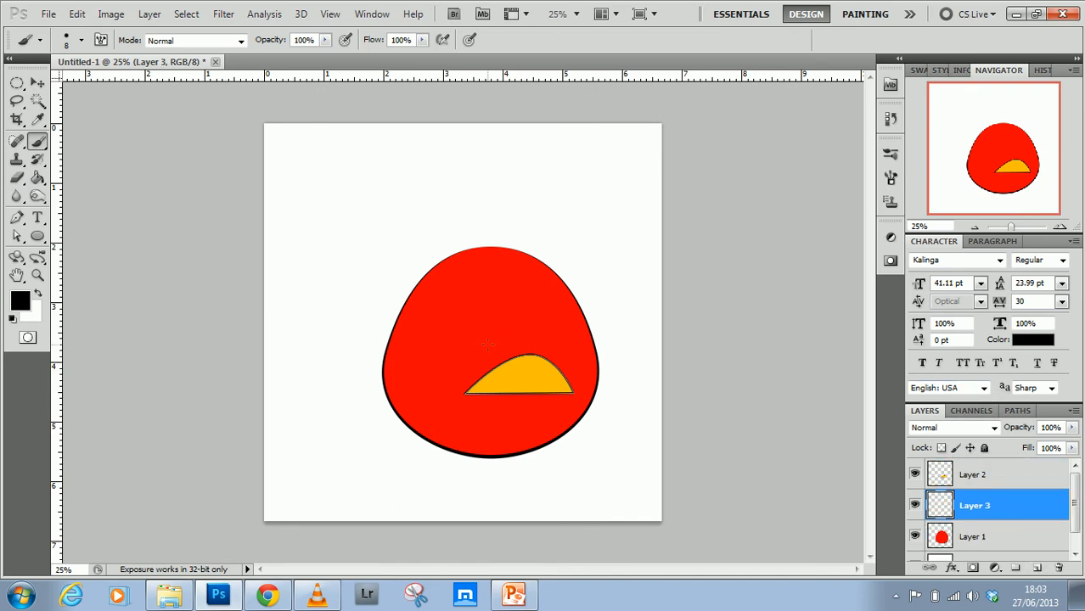
# Draw a closed lower-beak path with the Pen tool, starting at the upper beak's left corner and curving to a point below it.
pyautogui.click(17, 217)
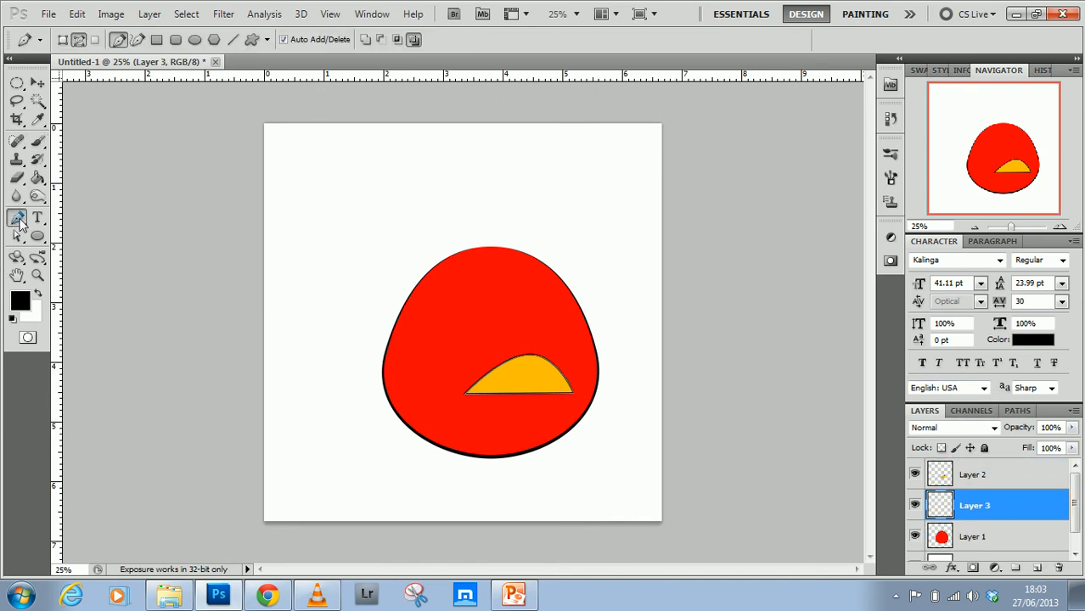
pyautogui.click(465, 395)
pyautogui.click(551, 393)
pyautogui.click(1017, 411)
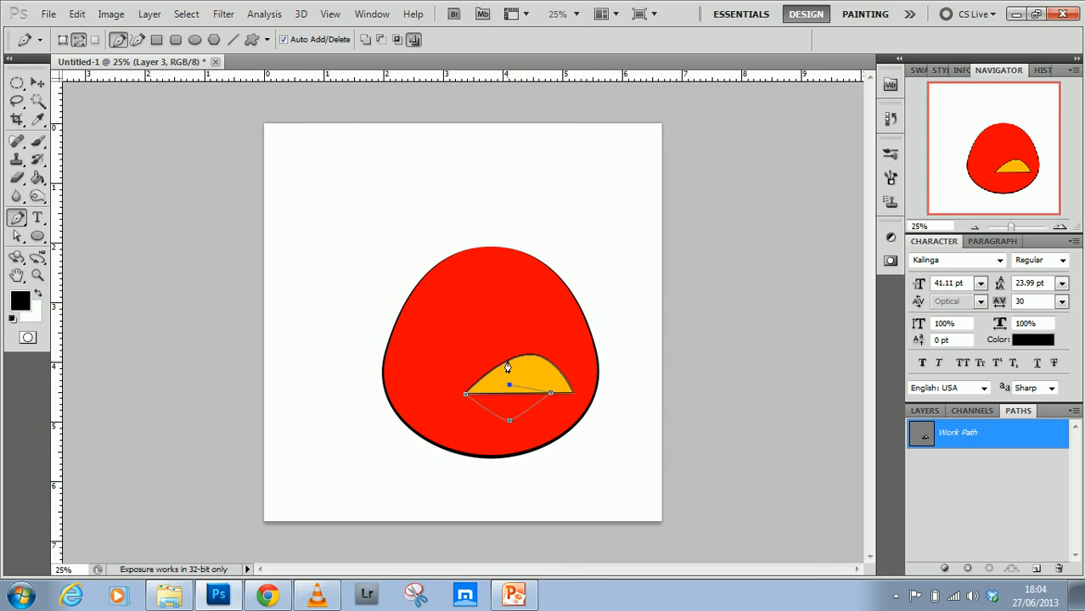
# Sample the upper beak's orange-yellow (fcbe02) as the foreground colour and fill the lower-beak path with it.
pyautogui.click(38, 294)
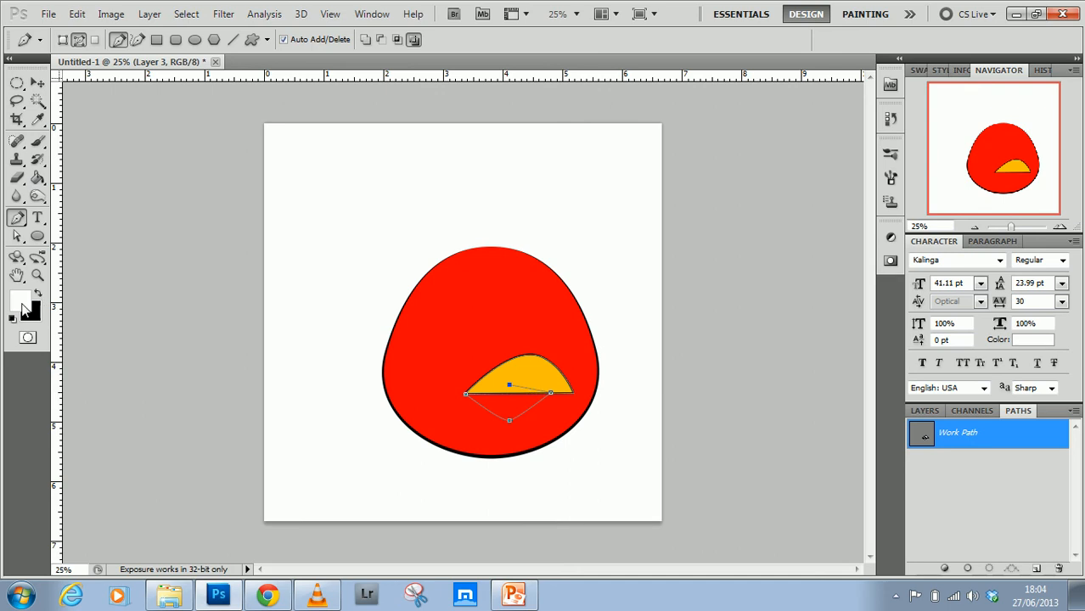
pyautogui.click(21, 300)
pyautogui.click(541, 374)
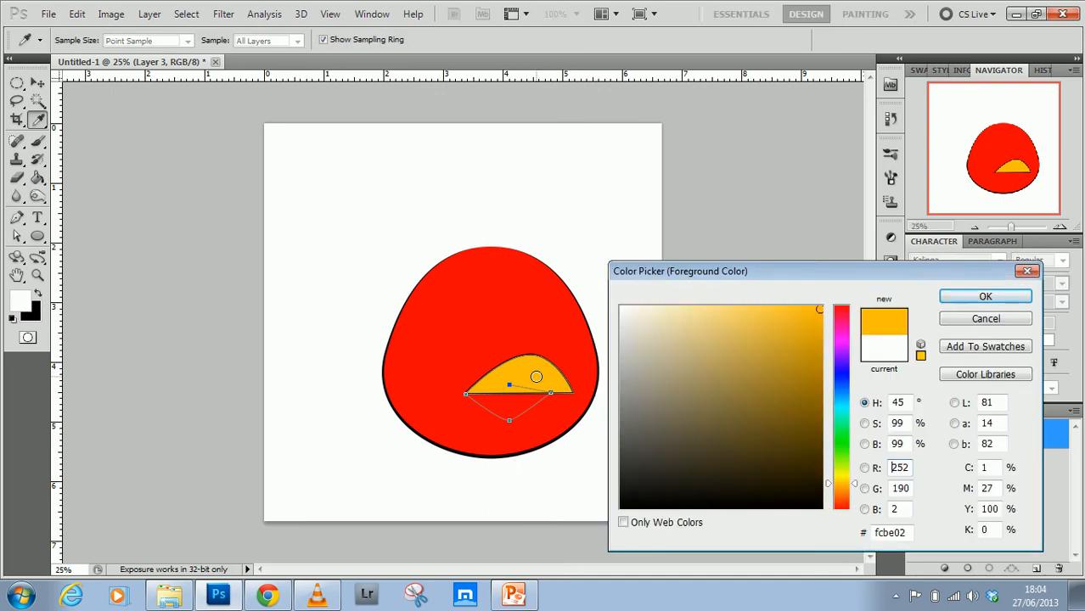
pyautogui.click(986, 297)
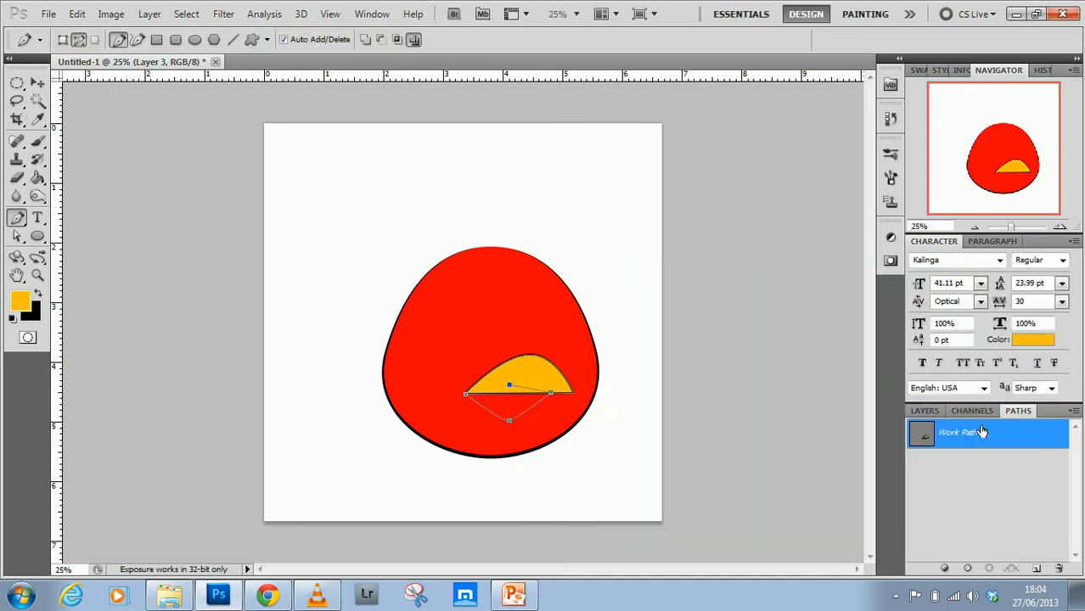
pyautogui.click(944, 569)
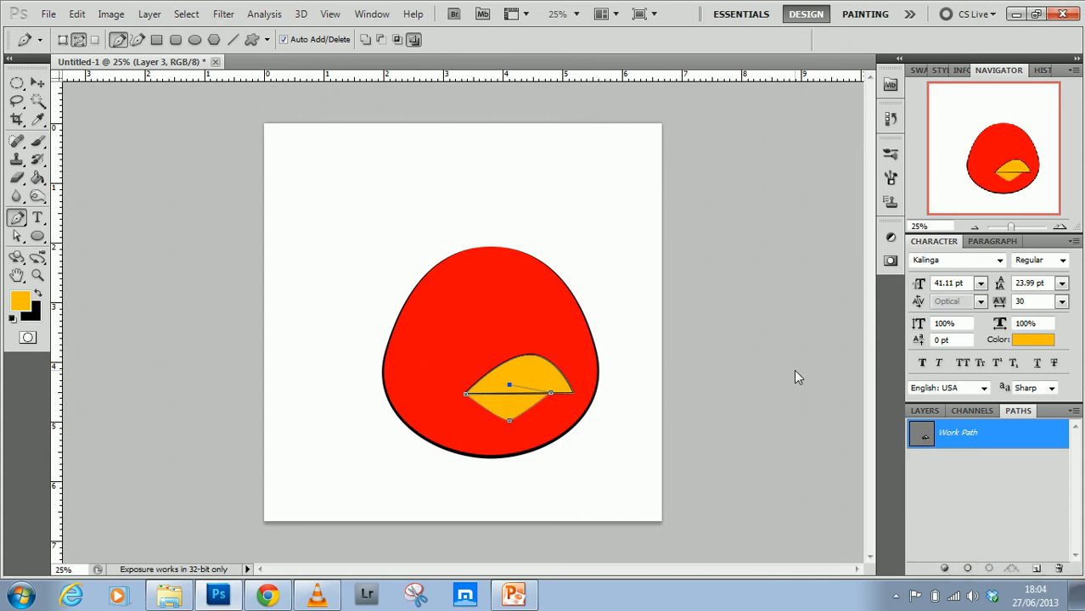
# Stroke the lower-beak path with a black outline and delete the work path.
pyautogui.click(38, 292)
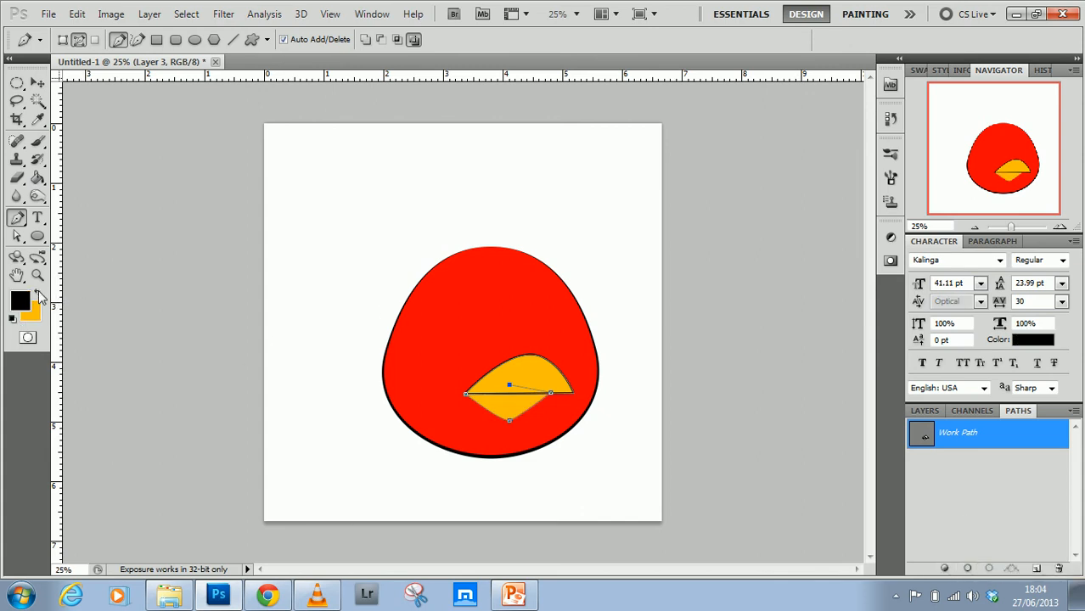
pyautogui.click(967, 569)
pyautogui.click(968, 538)
pyautogui.moveTo(1075, 606); pyautogui.dragTo(1058, 568)
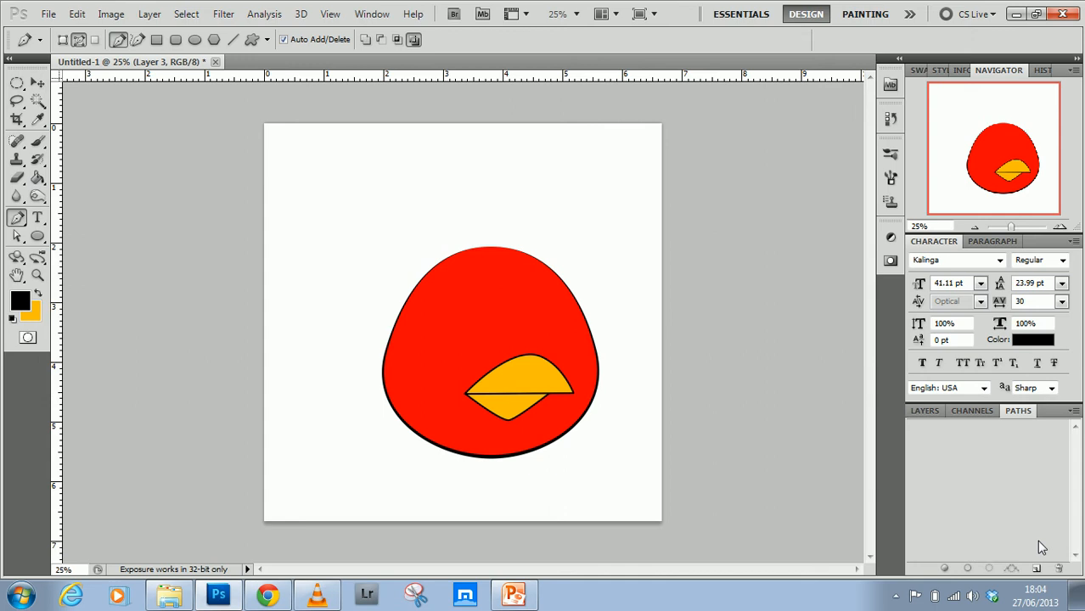
# Check the two beak layers by hiding and showing each one, and select the upper-beak layer, Layer 2.
pyautogui.click(924, 411)
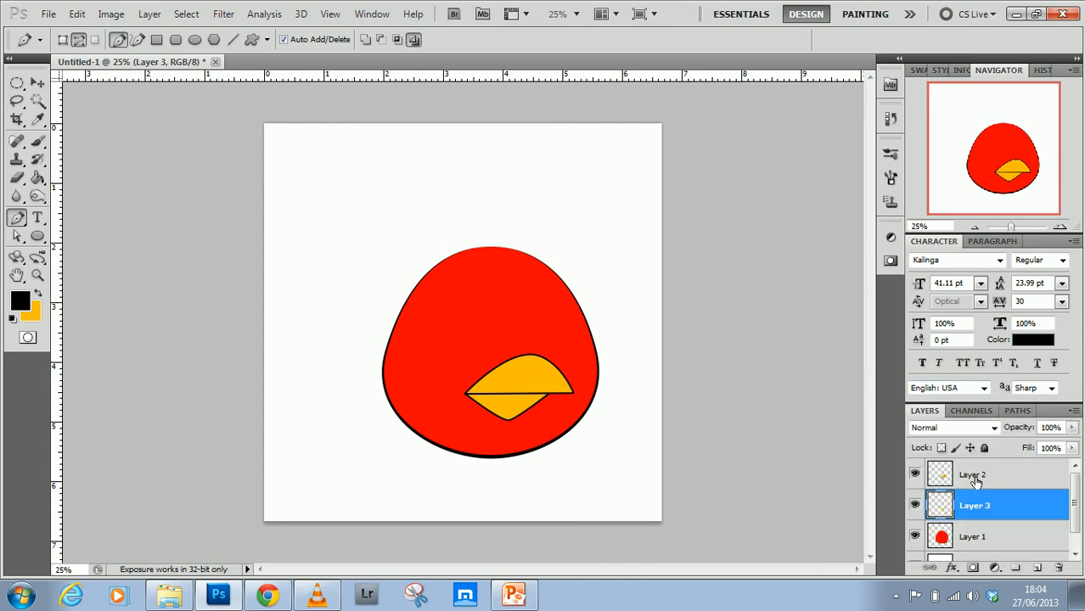
pyautogui.click(914, 475)
pyautogui.click(915, 504)
pyautogui.click(915, 505)
pyautogui.click(914, 475)
pyautogui.click(998, 480)
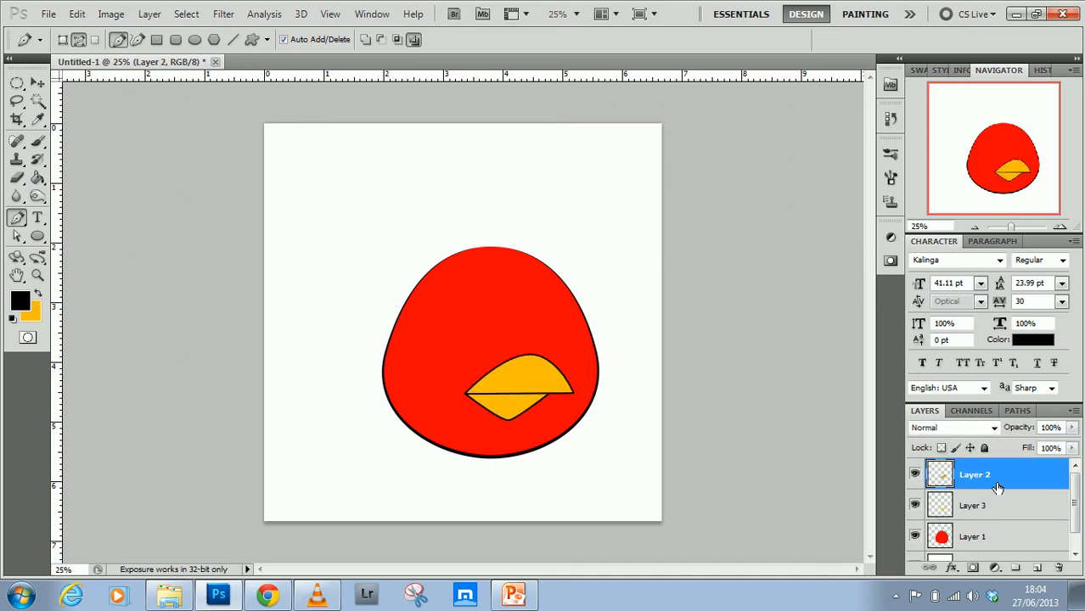
# Add a new layer directly above the red body's layer and draw two overlapping circular eye paths above the beak, the right one smaller.
pyautogui.click(988, 517)
pyautogui.click(983, 537)
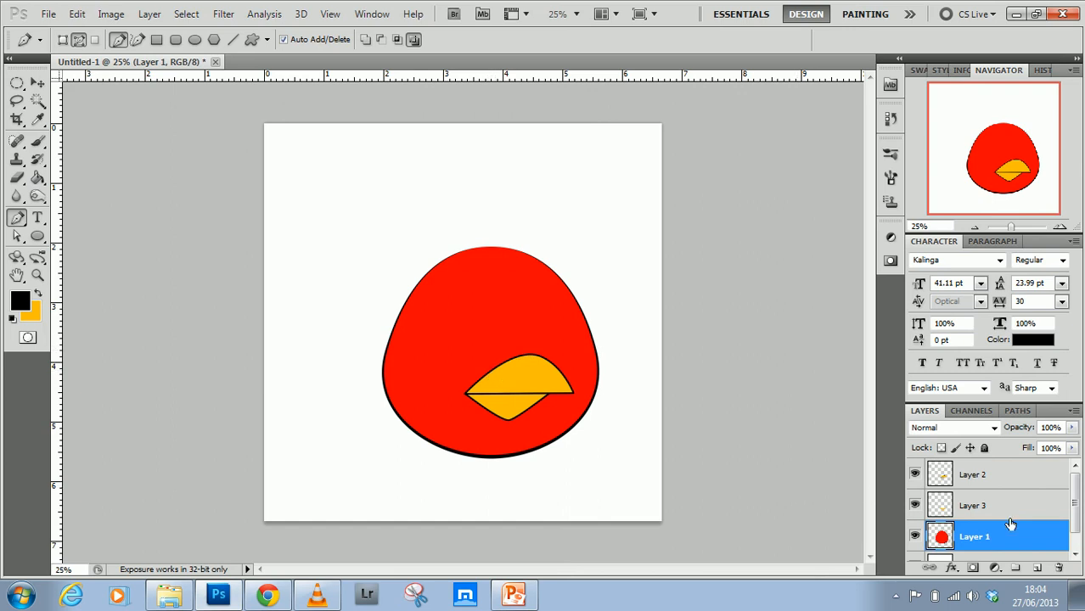
pyautogui.click(913, 537)
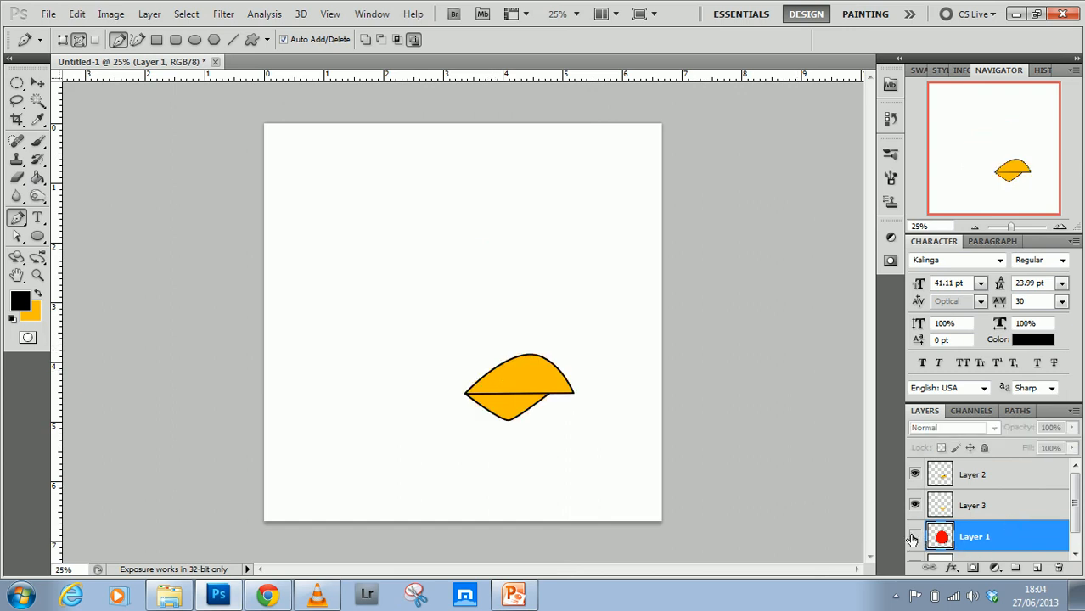
pyautogui.click(1036, 568)
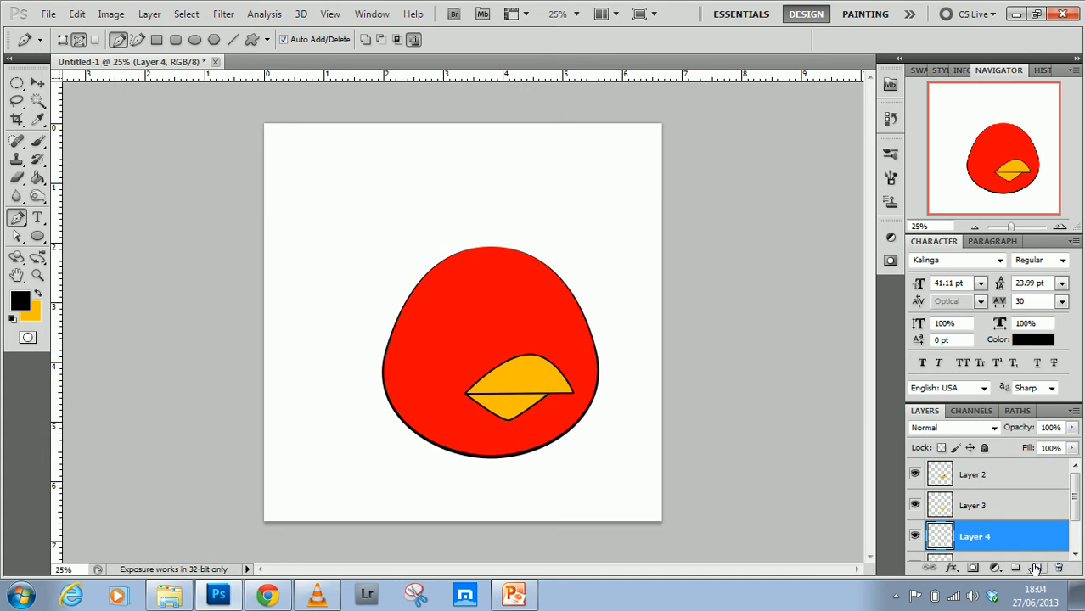
pyautogui.click(37, 237)
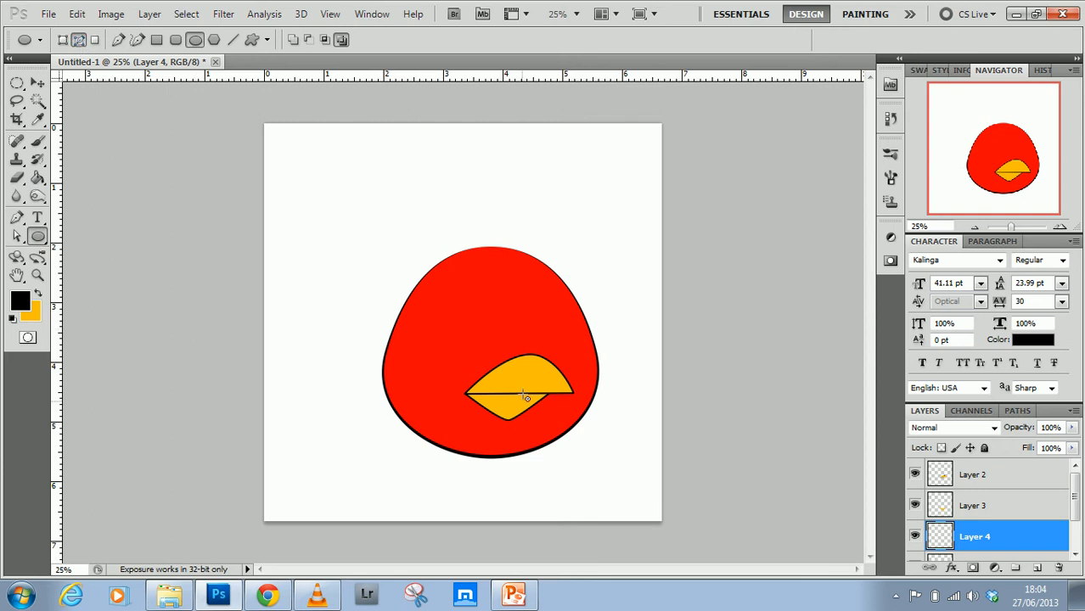
pyautogui.press('shift')
pyautogui.moveTo(484, 328); pyautogui.dragTo(531, 386)
pyautogui.press('shift')
pyautogui.moveTo(525, 330); pyautogui.dragTo(562, 384)
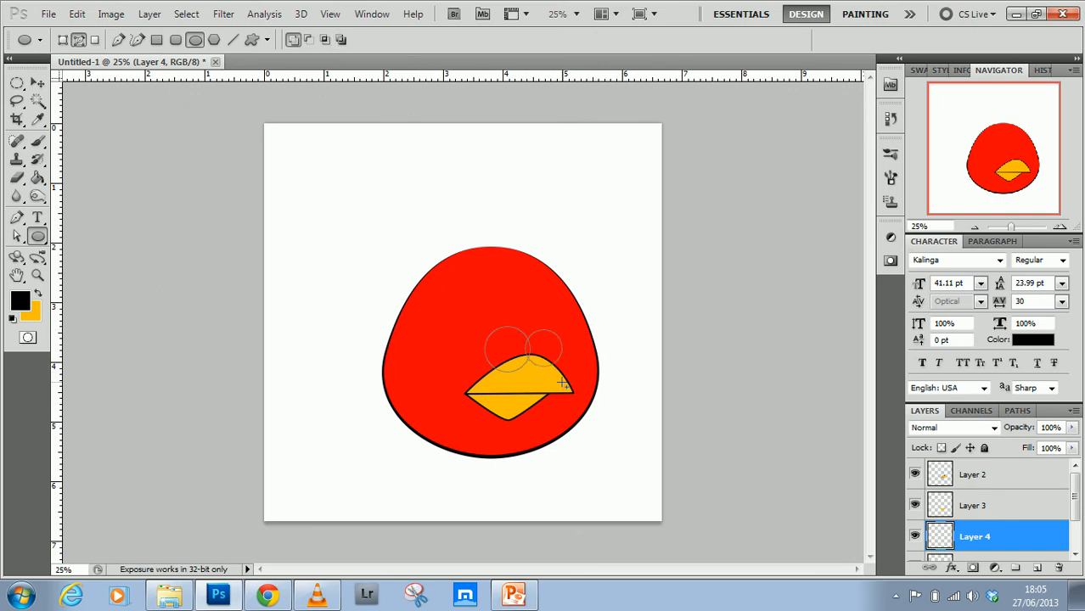
# Fill the two eye circle paths with white, stroke them with a black outline and deselect the path.
pyautogui.click(1017, 411)
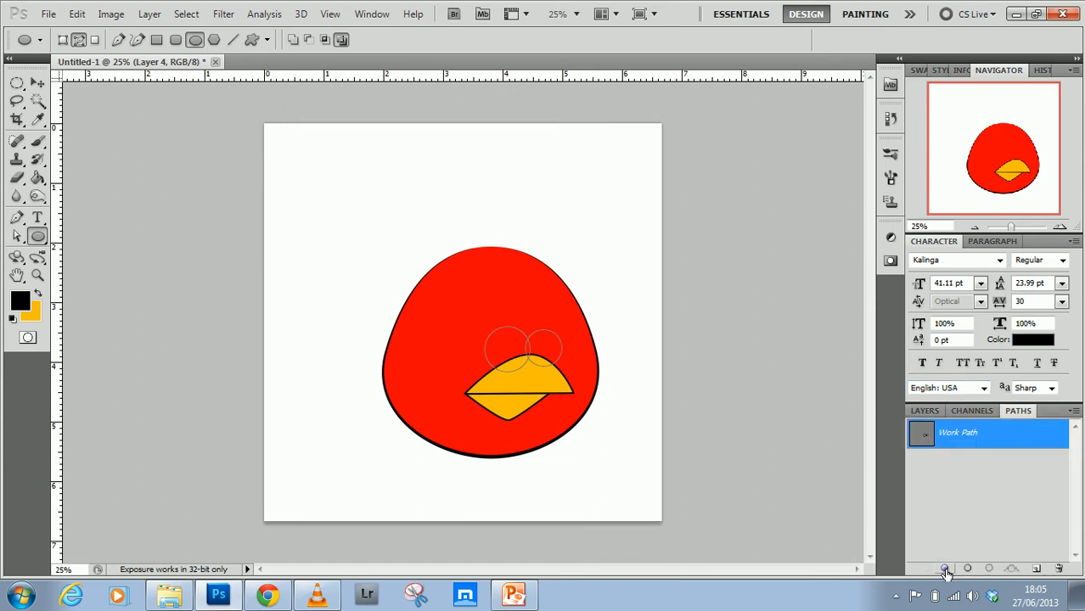
pyautogui.press('d')
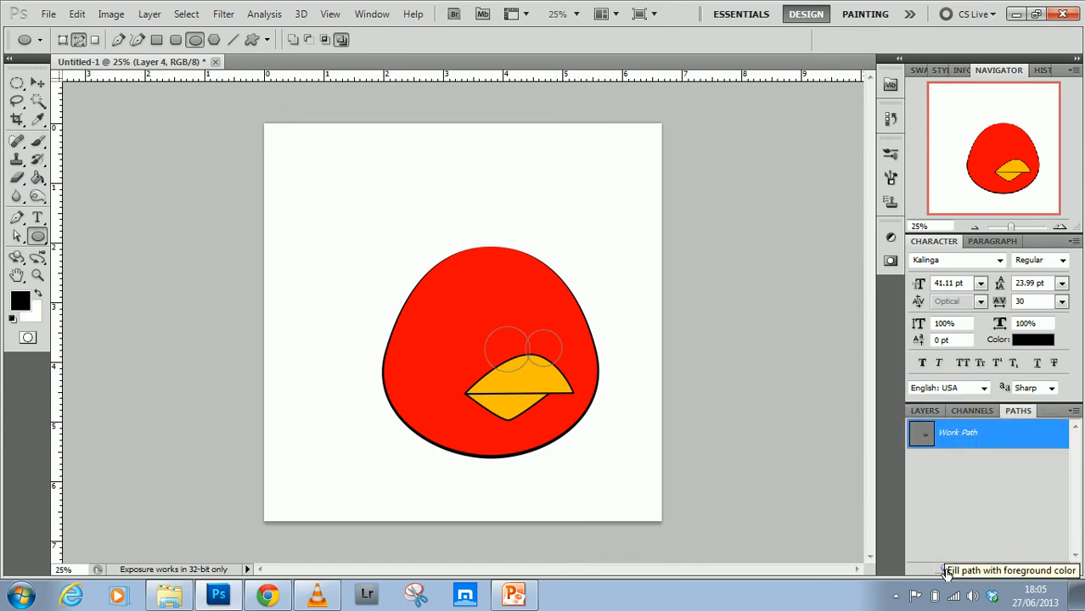
pyautogui.press('x')
pyautogui.click(946, 571)
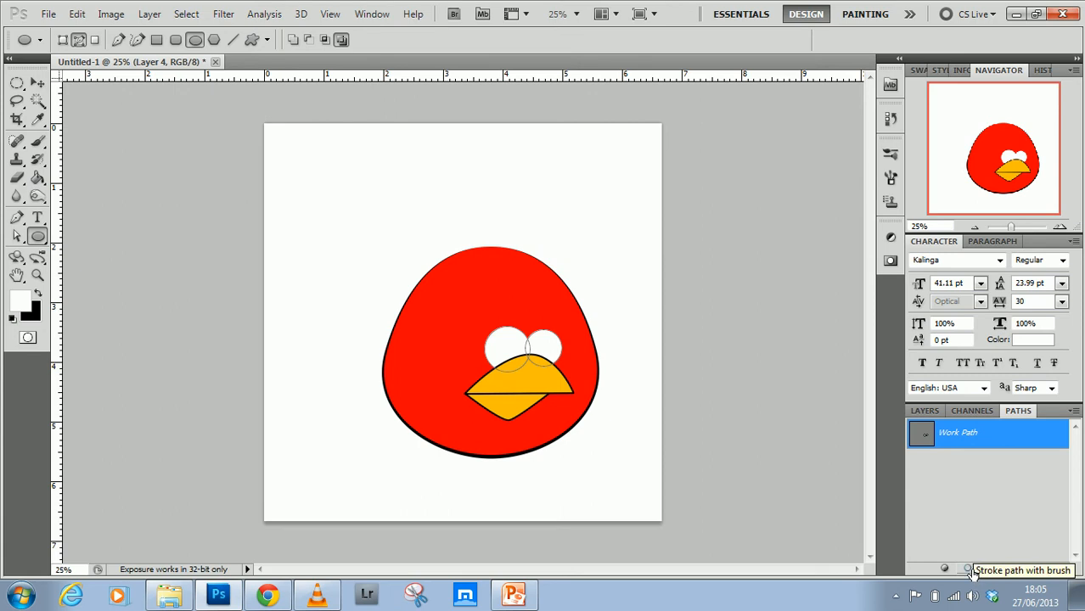
pyautogui.press('x')
pyautogui.click(969, 569)
pyautogui.click(974, 544)
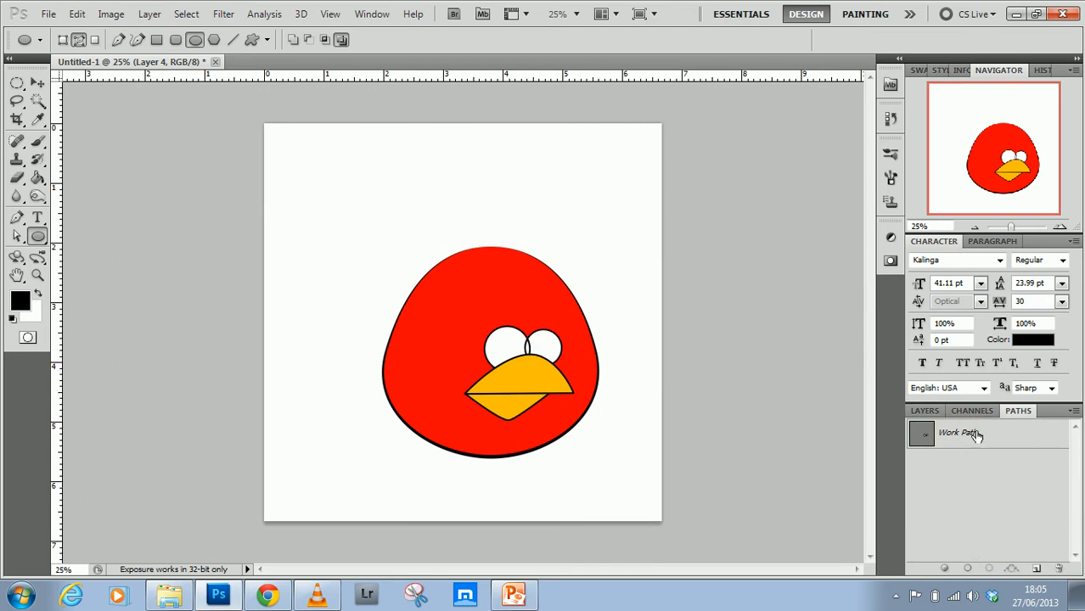
# Draw two small filled black circles as pixels for the pupils, one in each eye near where the eyes meet.
pyautogui.click(922, 411)
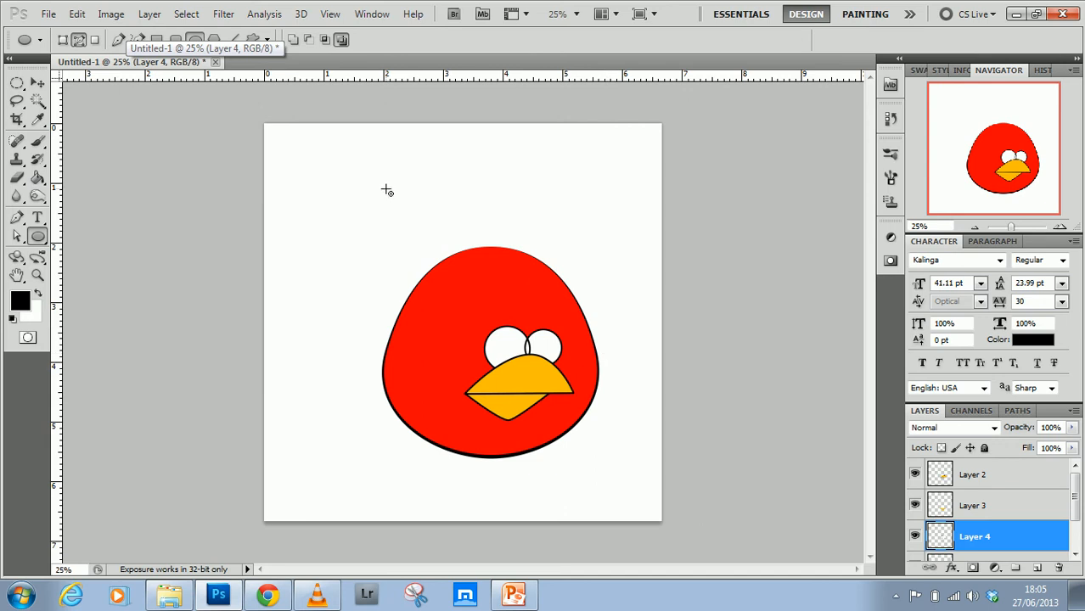
pyautogui.click(95, 41)
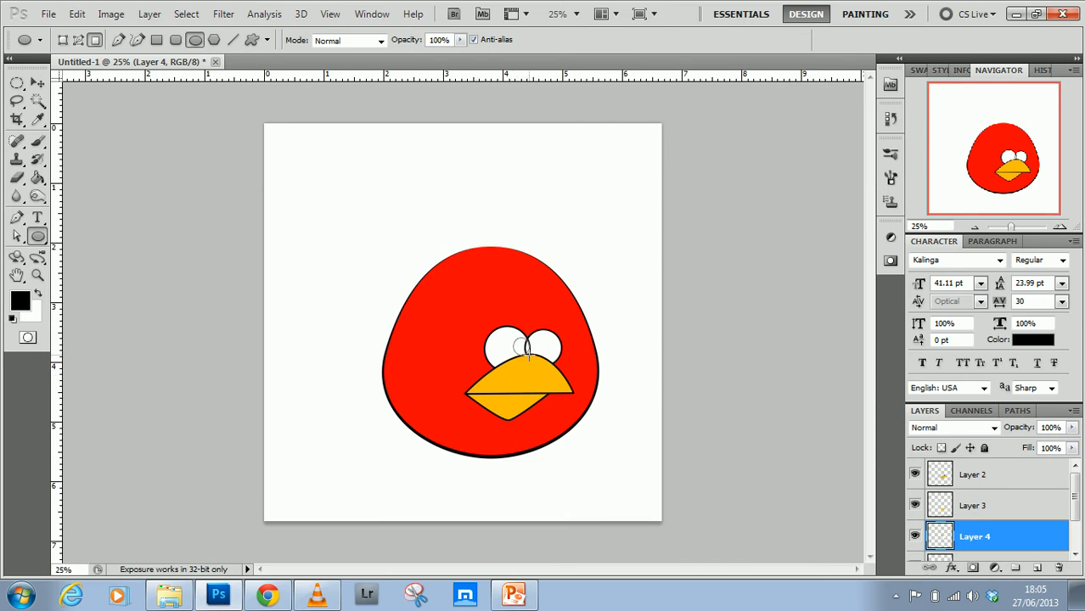
pyautogui.moveTo(527, 350); pyautogui.dragTo(529, 355)
pyautogui.hotkey('ctrl', 'z')
pyautogui.moveTo(527, 346); pyautogui.dragTo(534, 355)
pyautogui.moveTo(527, 343); pyautogui.dragTo(542, 356)
# Add a new layer above the eyes and draw a closed V-shaped eyebrow path with straight edges across the tops of both eyes.
pyautogui.click(1037, 568)
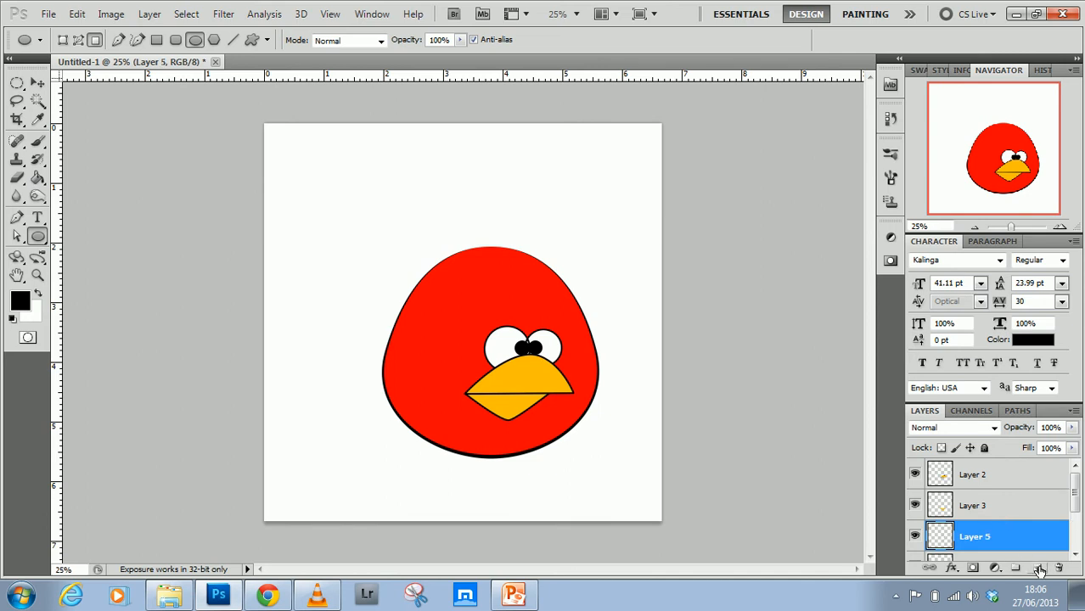
pyautogui.click(17, 218)
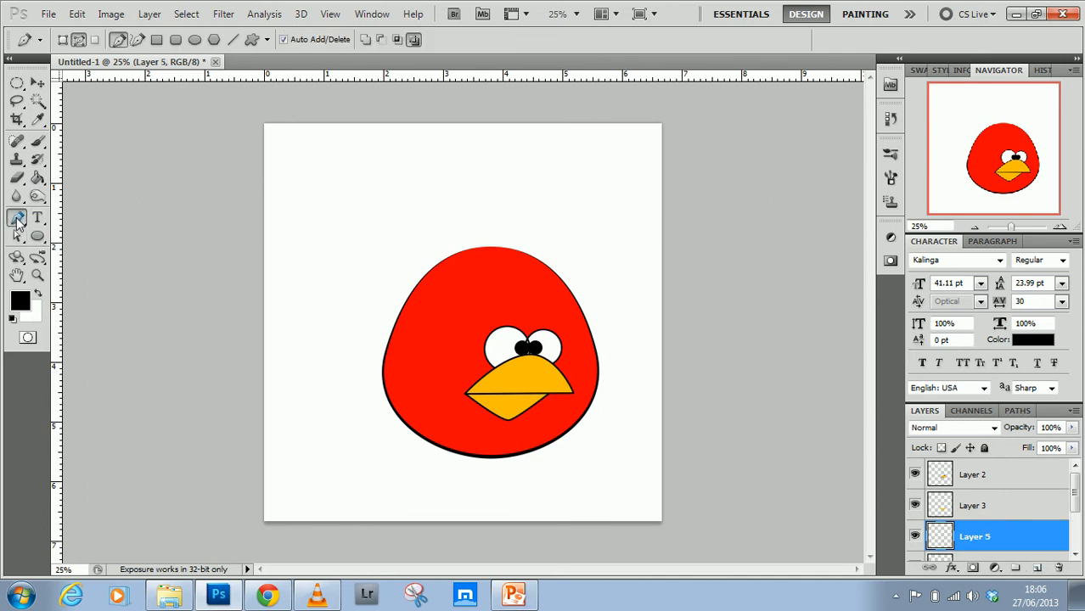
pyautogui.moveTo(480, 332); pyautogui.dragTo(483, 306)
pyautogui.click(527, 330)
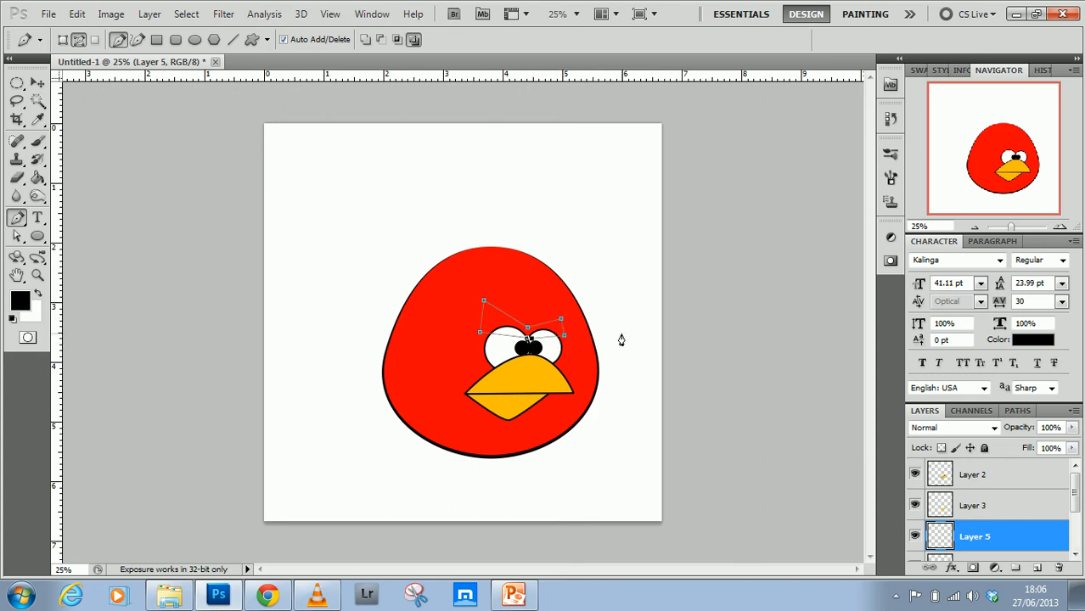
pyautogui.moveTo(562, 319); pyautogui.dragTo(562, 314)
pyautogui.moveTo(564, 336); pyautogui.dragTo(564, 337)
# Fill the eyebrow path with black, delete the work path and return to the layer list.
pyautogui.click(1016, 411)
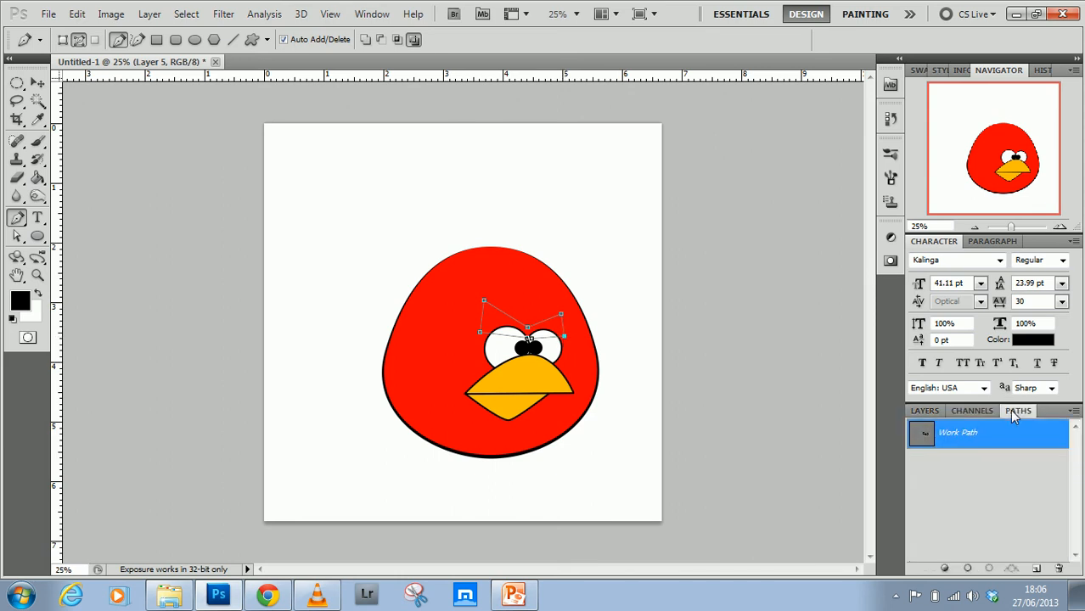
pyautogui.click(944, 568)
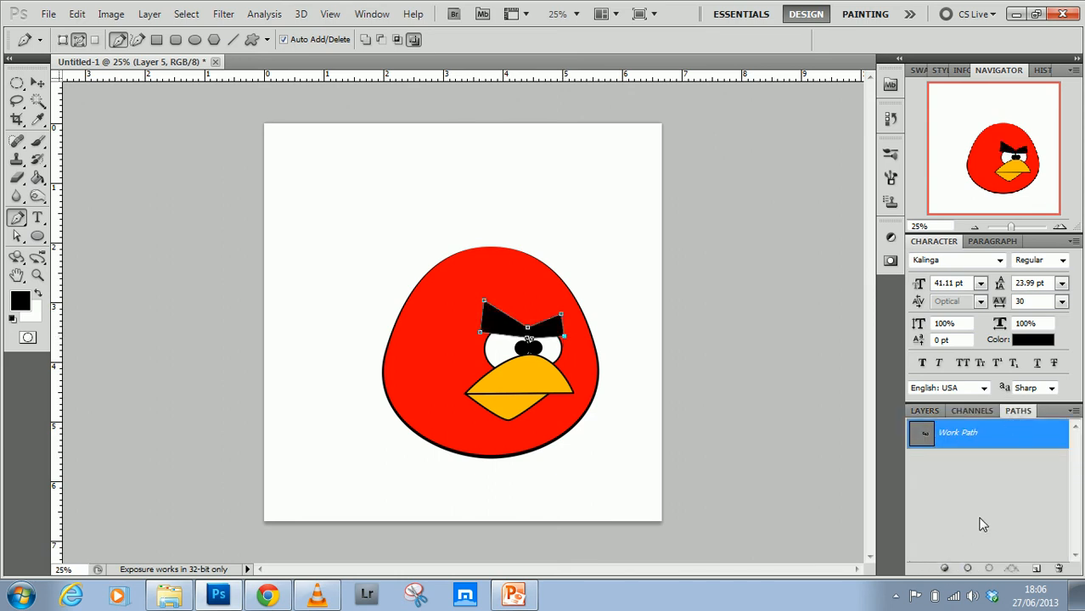
pyautogui.moveTo(993, 433); pyautogui.dragTo(1059, 570)
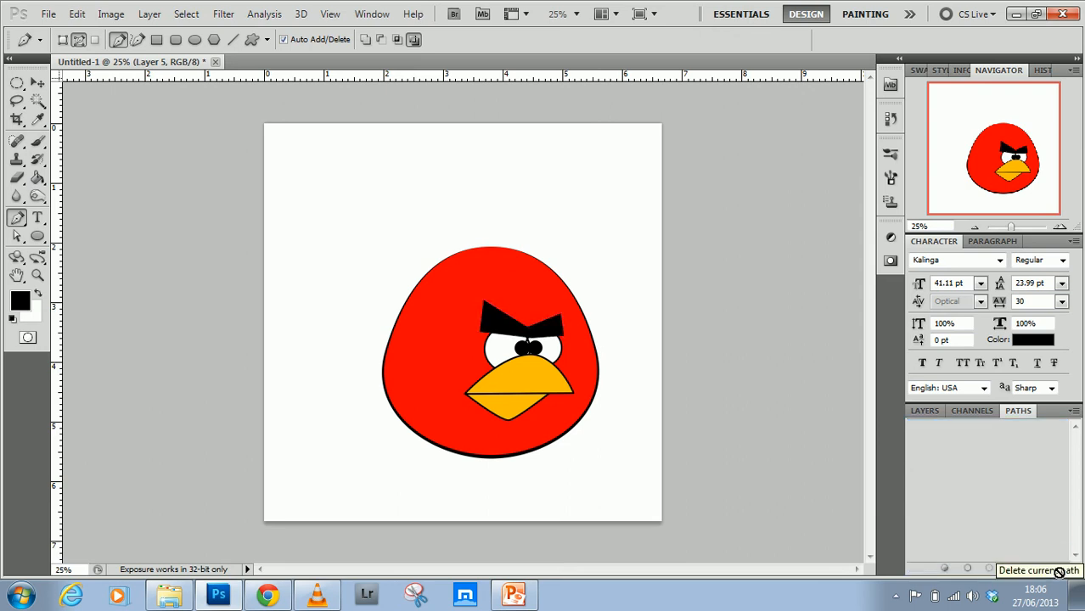
pyautogui.click(925, 410)
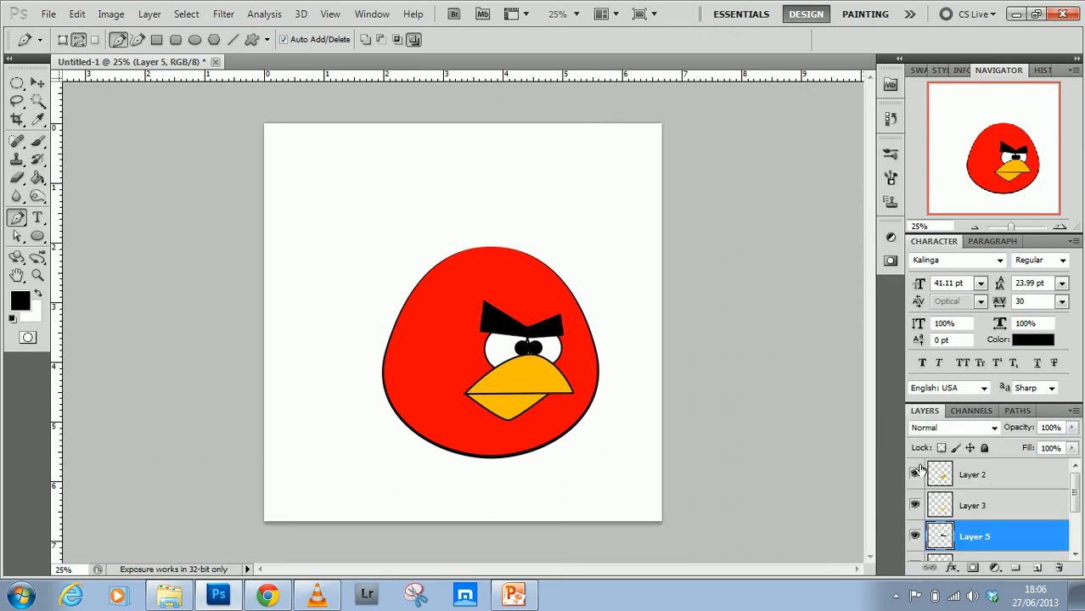
# Add a new layer directly above the Background and draw a closed Pen path of two rounded crest feathers on top of the head.
pyautogui.click(1074, 525)
pyautogui.click(1074, 524)
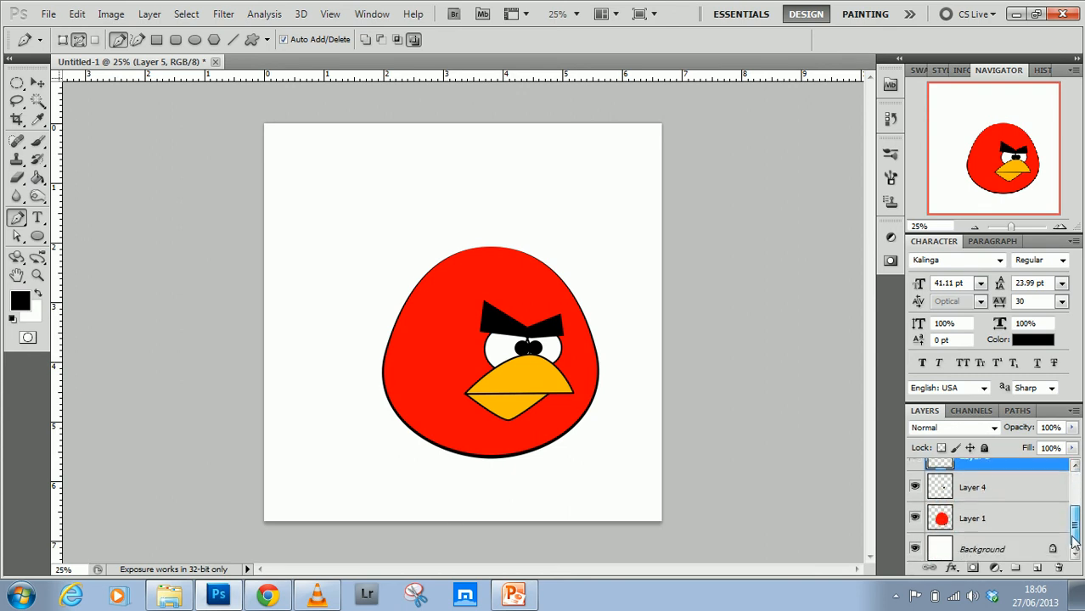
pyautogui.click(1018, 528)
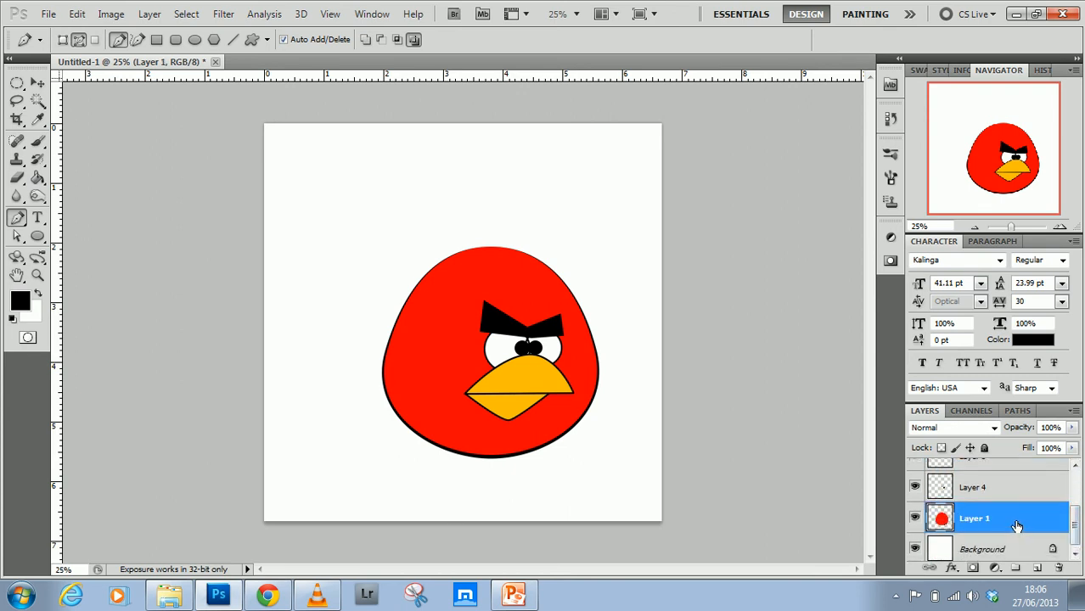
pyautogui.click(1019, 550)
pyautogui.click(1035, 569)
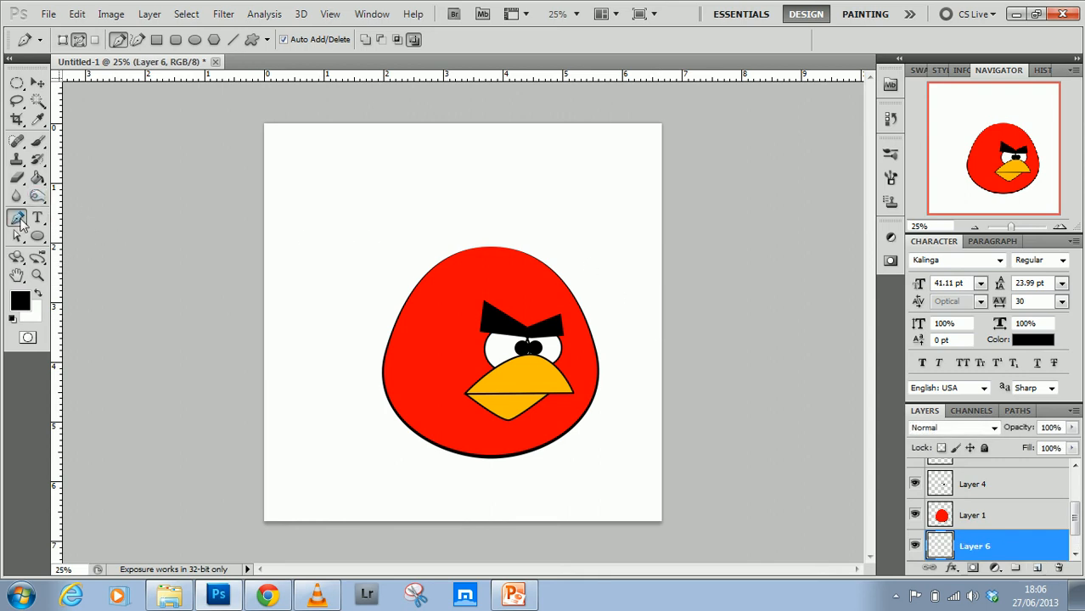
pyautogui.moveTo(471, 248); pyautogui.dragTo(477, 247)
pyautogui.moveTo(460, 208); pyautogui.dragTo(513, 273)
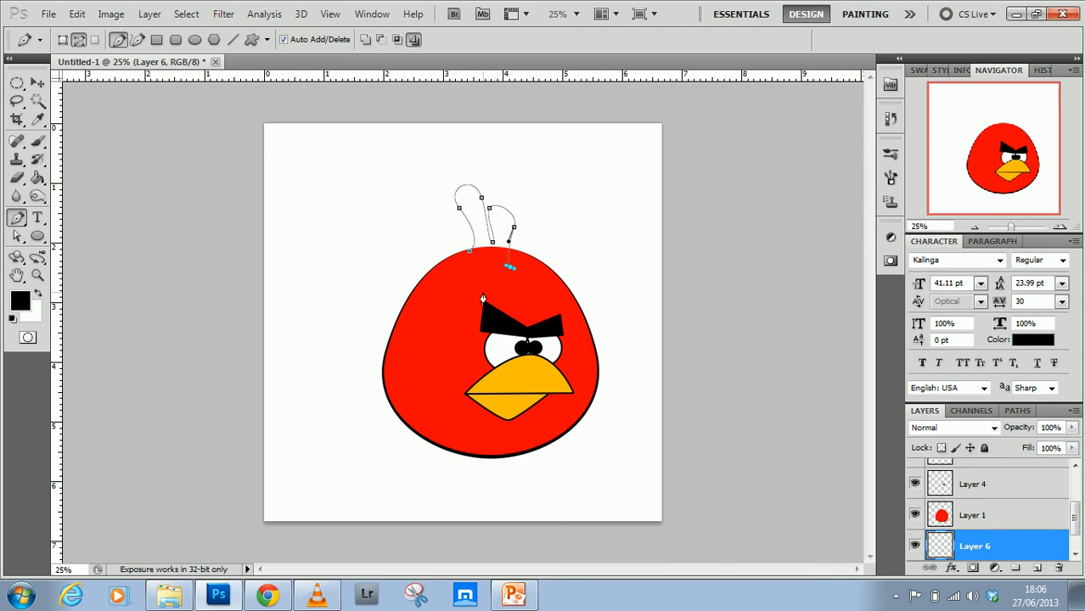
# Sample the body's red (fc0202) as the foreground colour and fill the crest path with it.
pyautogui.click(38, 292)
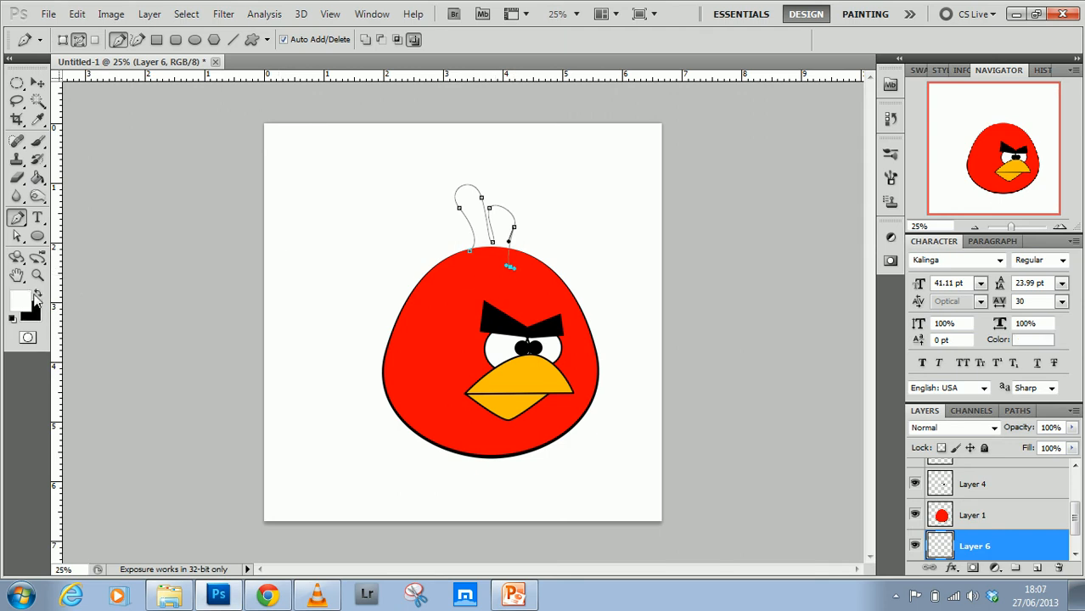
pyautogui.click(22, 302)
pyautogui.click(575, 305)
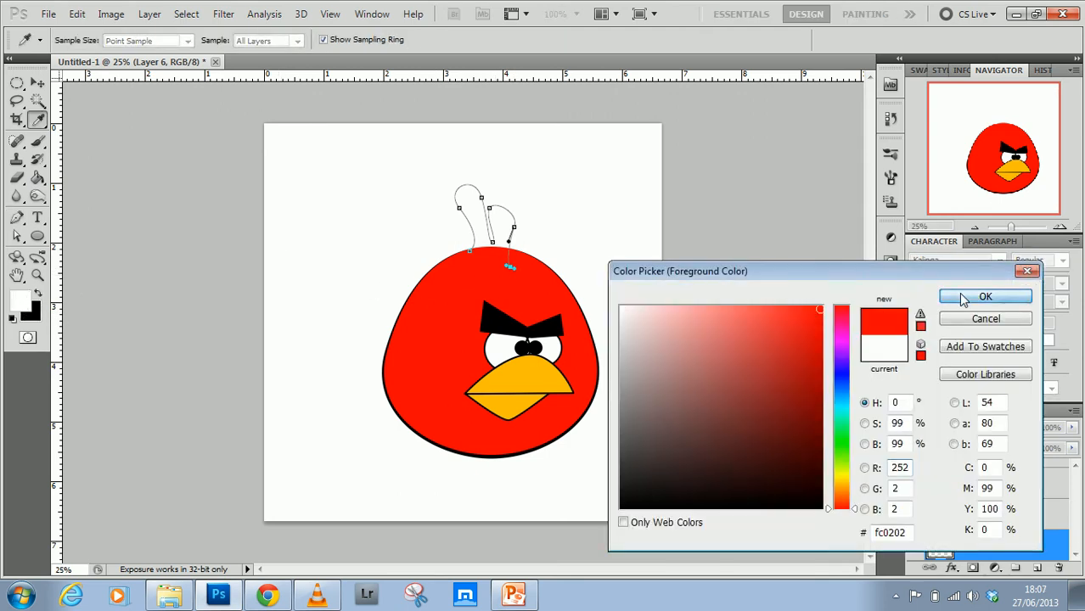
pyautogui.click(963, 297)
pyautogui.click(1021, 411)
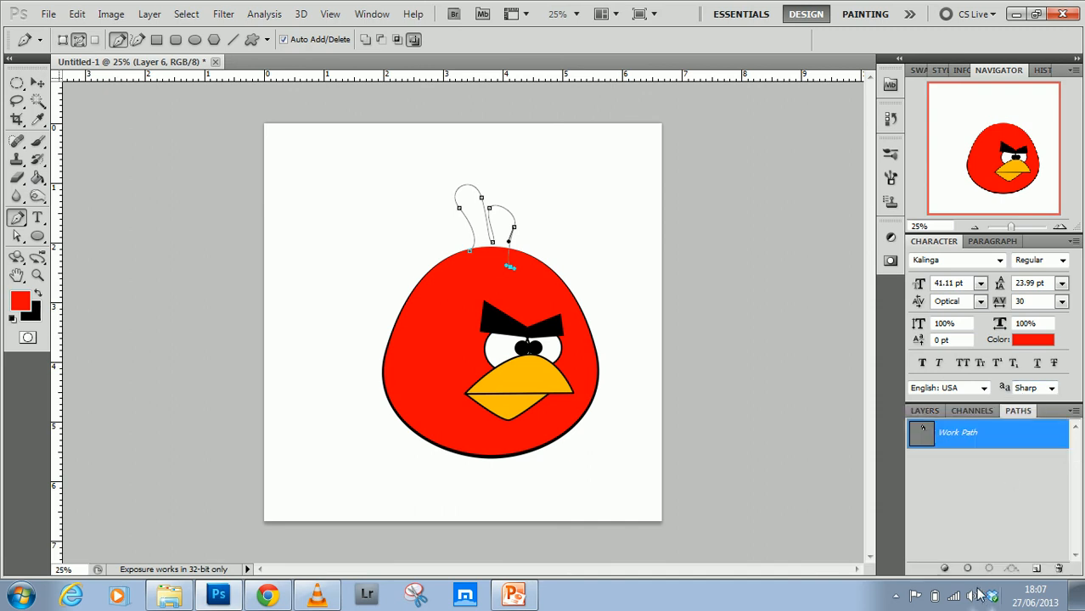
pyautogui.click(945, 568)
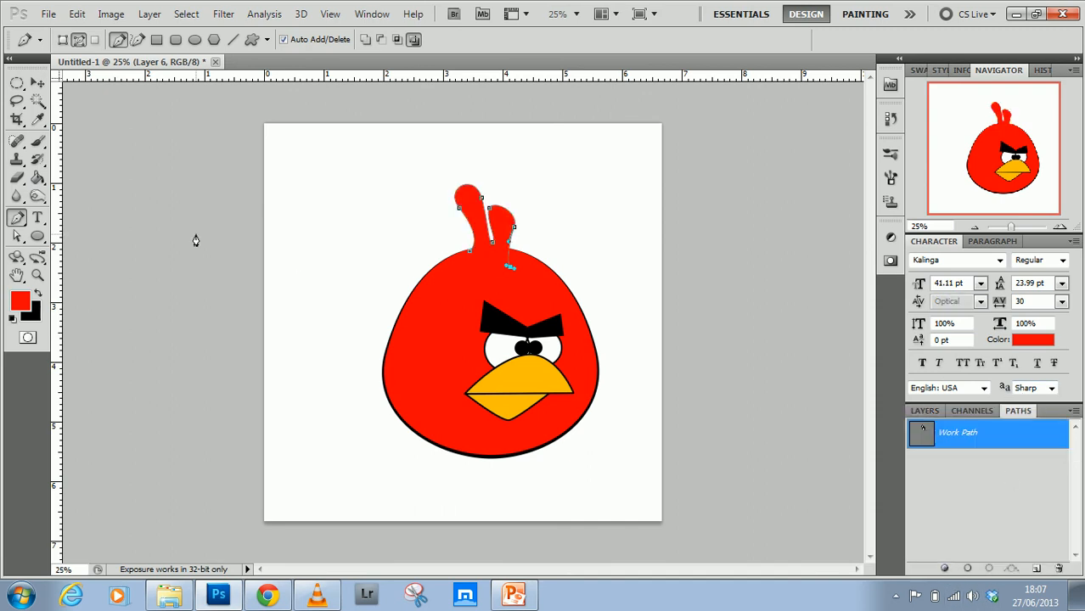
# Stroke the crest path with a black outline using a 4 px brush and deselect the path.
pyautogui.click(39, 294)
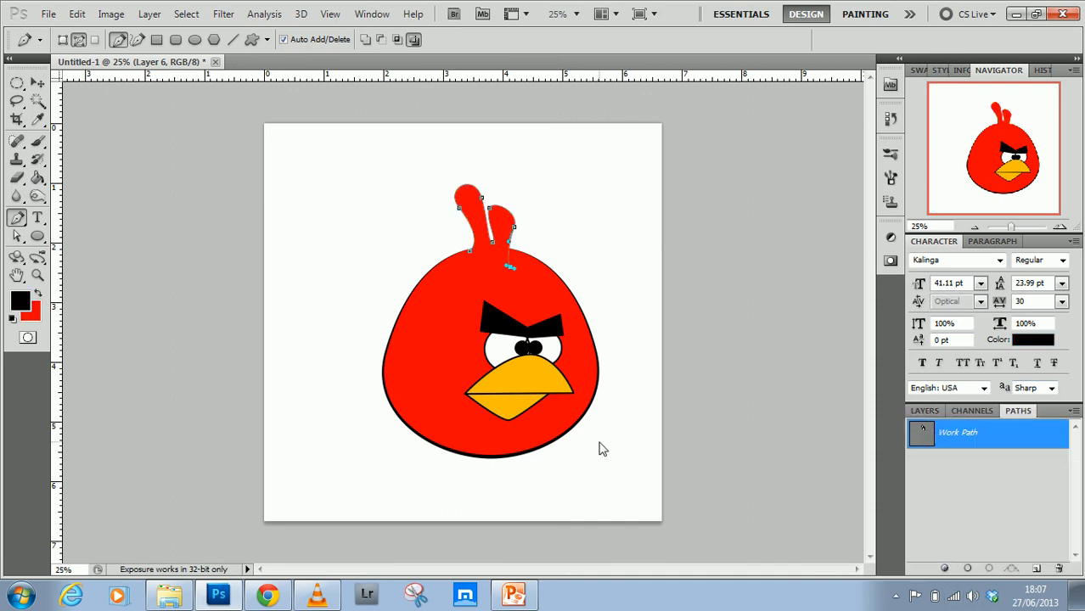
pyautogui.click(967, 568)
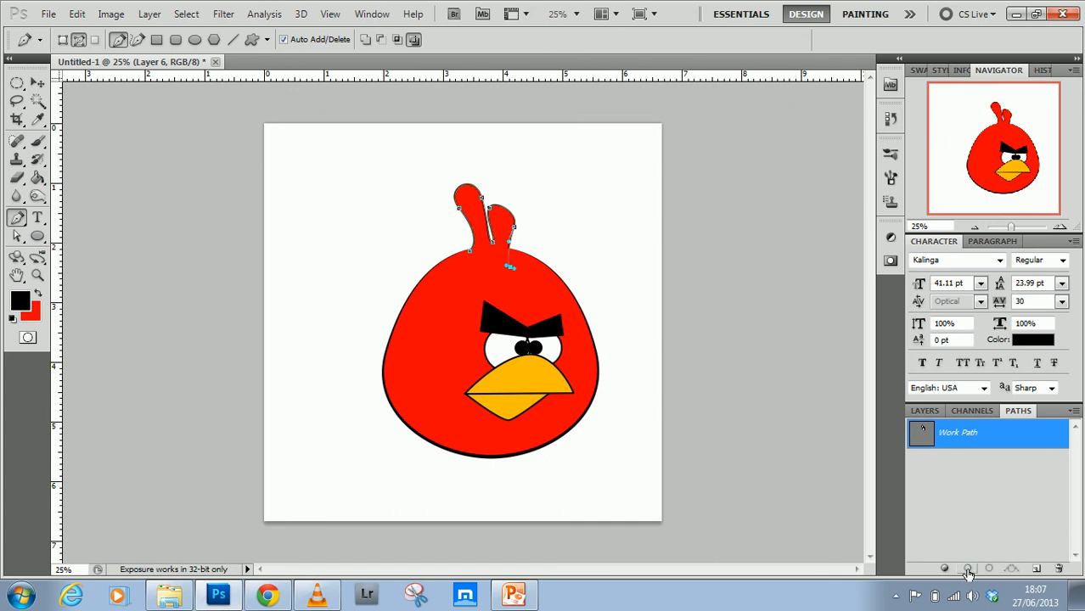
pyautogui.click(976, 550)
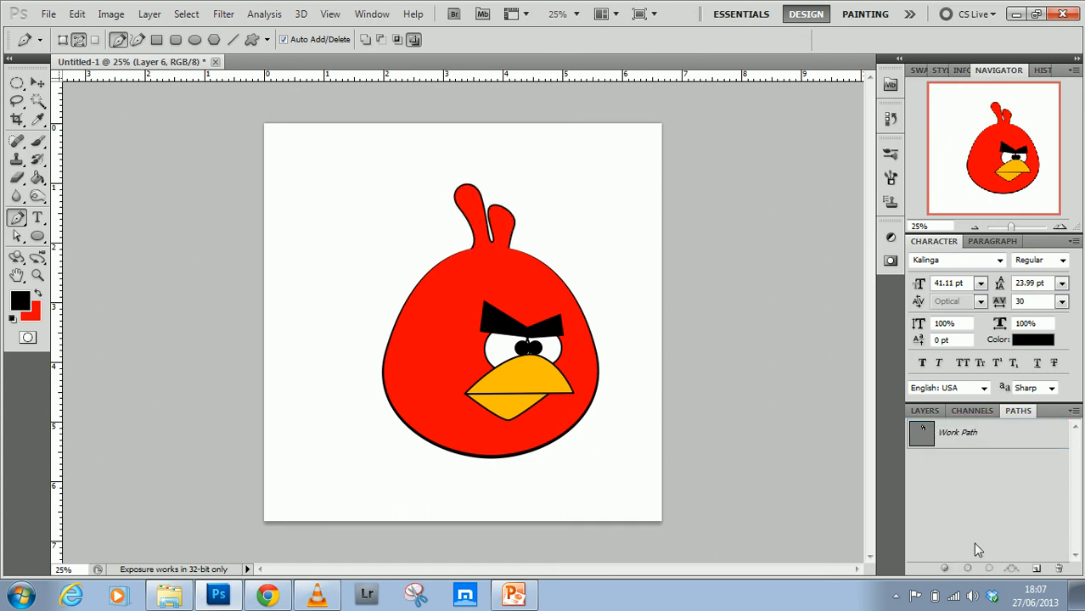
pyautogui.click(38, 140)
pyautogui.click(82, 40)
pyautogui.moveTo(32, 82); pyautogui.dragTo(30, 84)
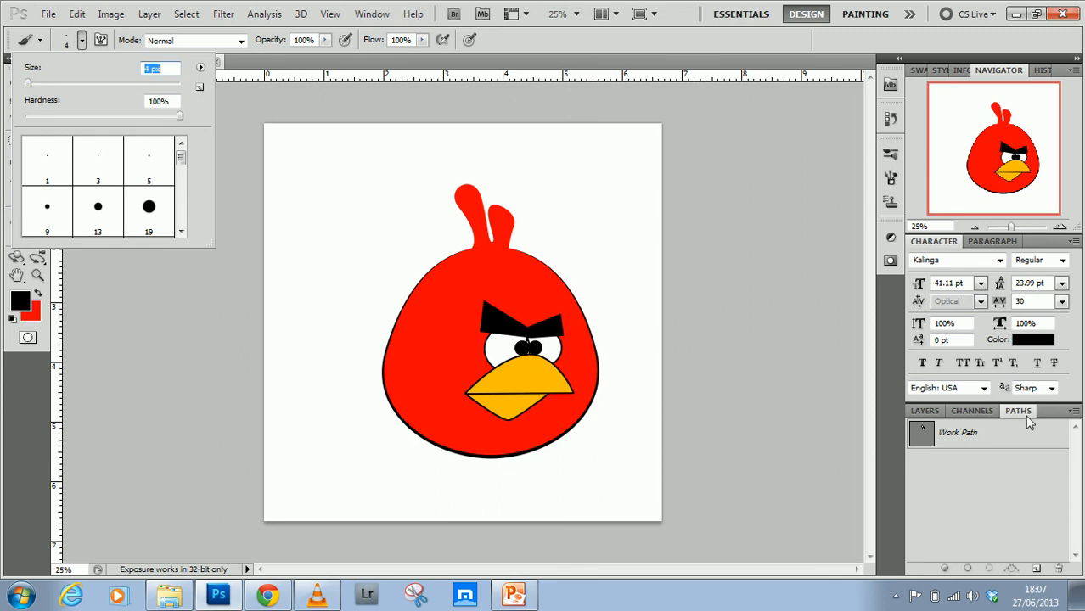
pyautogui.click(969, 443)
pyautogui.click(967, 568)
pyautogui.click(969, 558)
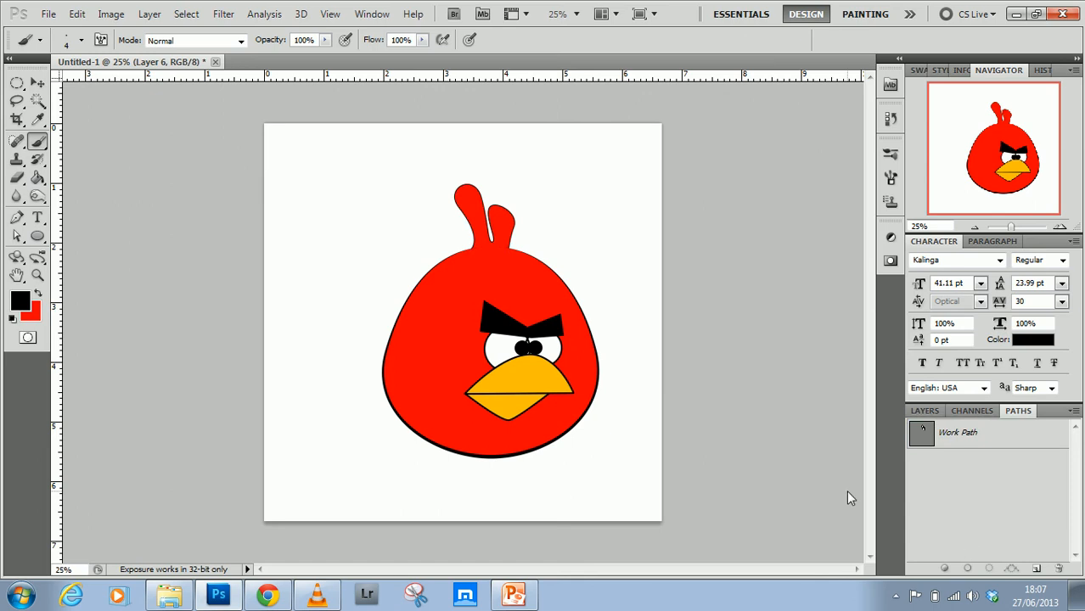
# Add a new layer directly above the Background and below the crest layer.
pyautogui.click(925, 410)
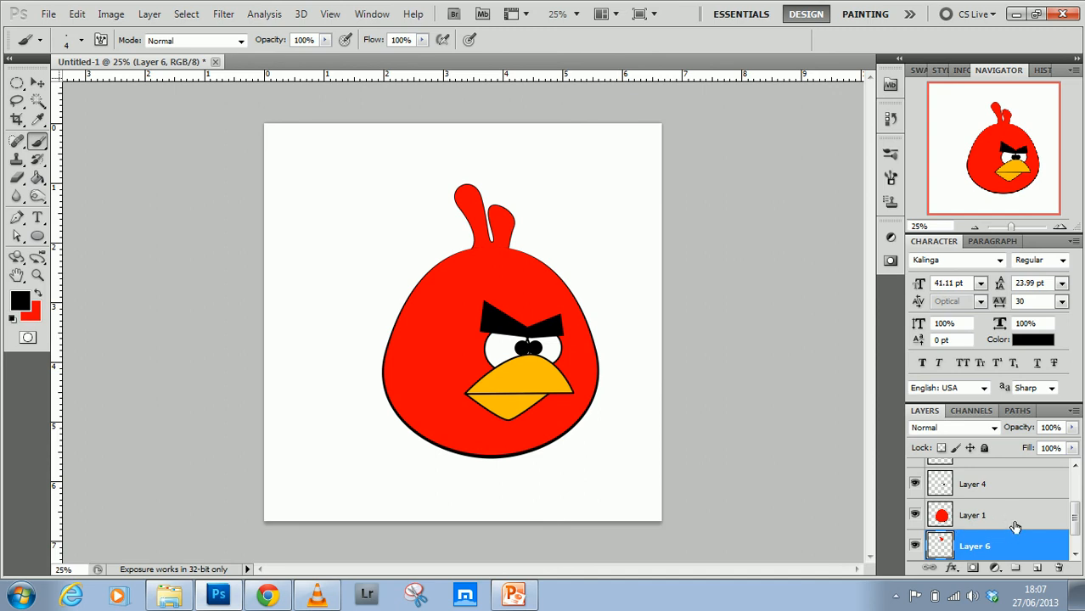
pyautogui.scroll(-1, 1075, 530)
pyautogui.click(1019, 558)
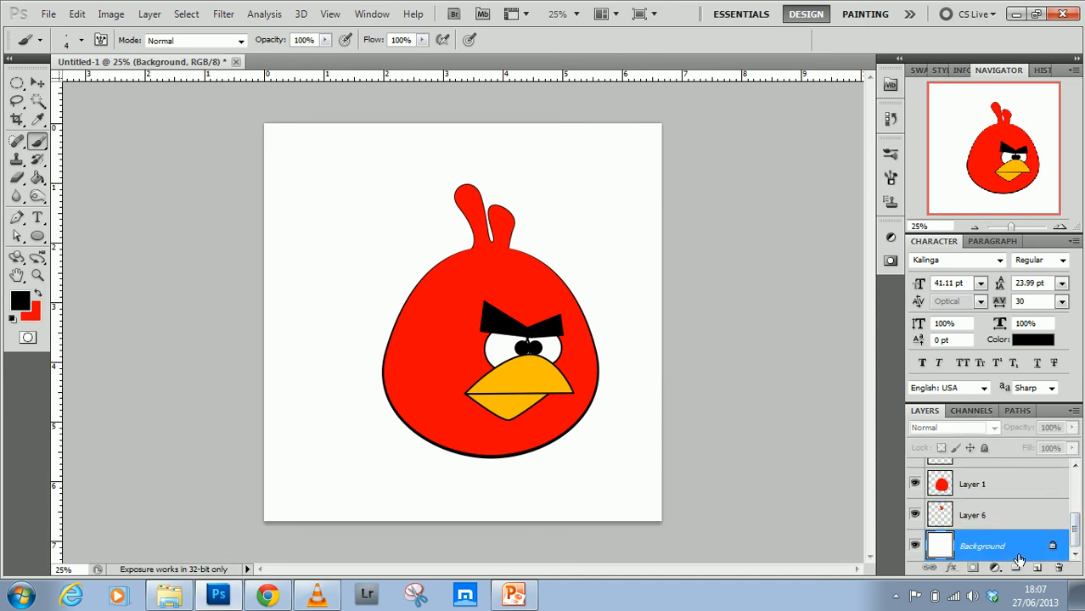
pyautogui.click(1036, 567)
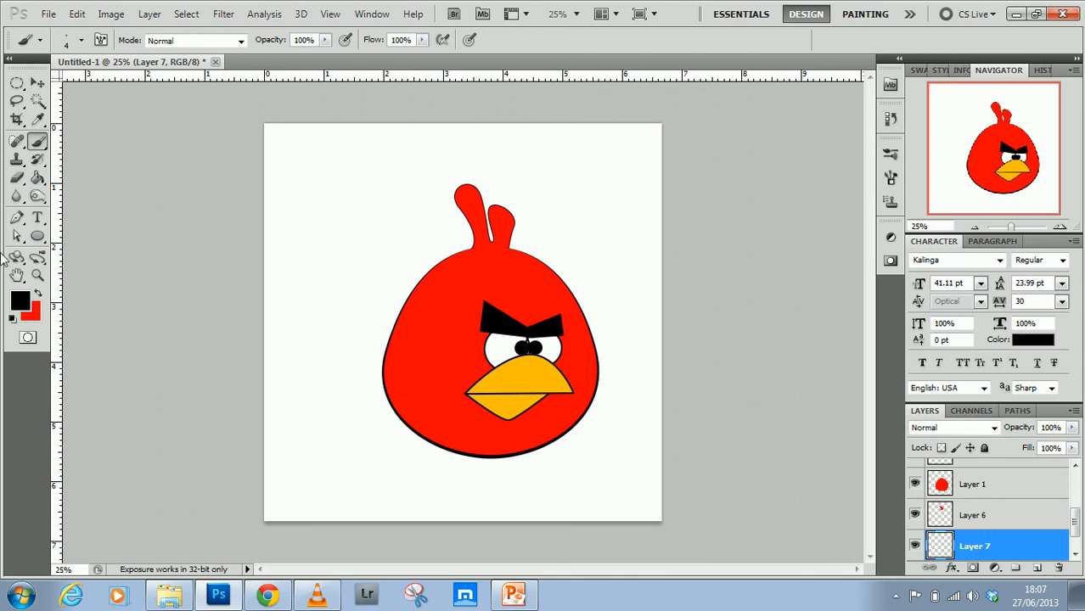
# Draw a Pen path of three straight-edged tail feathers sticking out from the left side of the bird's body.
pyautogui.click(17, 218)
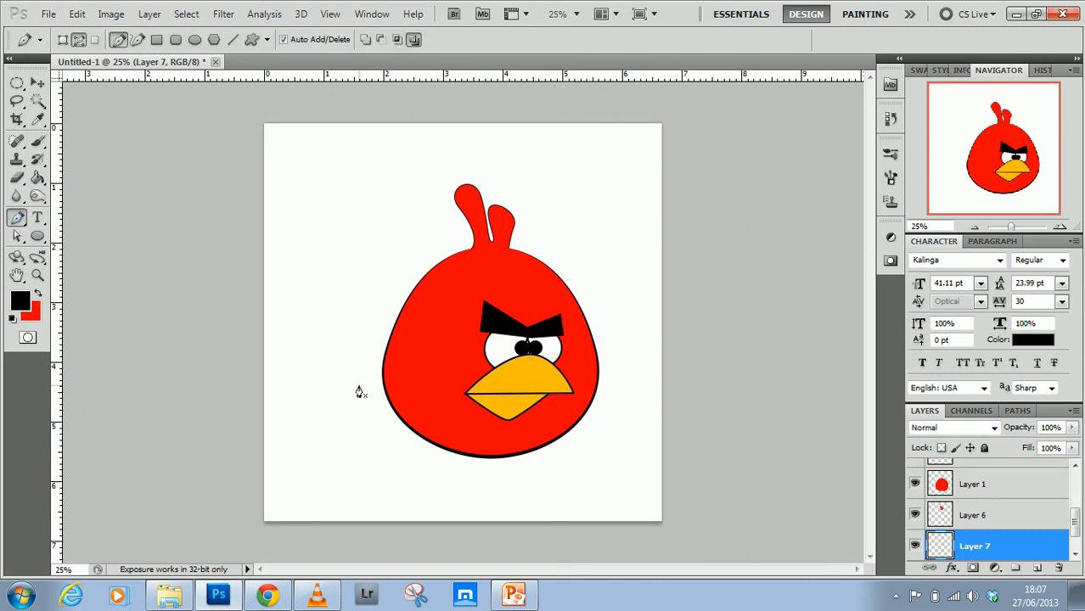
pyautogui.click(384, 361)
pyautogui.click(360, 338)
pyautogui.click(354, 359)
pyautogui.click(371, 365)
pyautogui.click(336, 374)
pyautogui.click(351, 401)
pyautogui.click(373, 391)
pyautogui.click(371, 408)
pyautogui.click(384, 412)
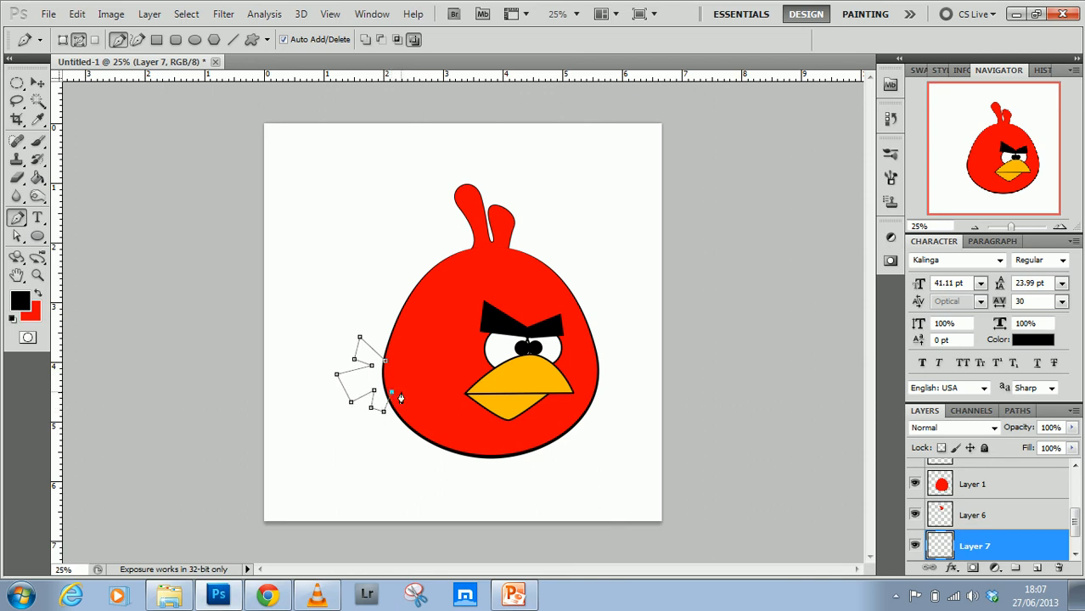
# Fill the tail path with black and return to the layer list.
pyautogui.click(1023, 412)
pyautogui.click(945, 569)
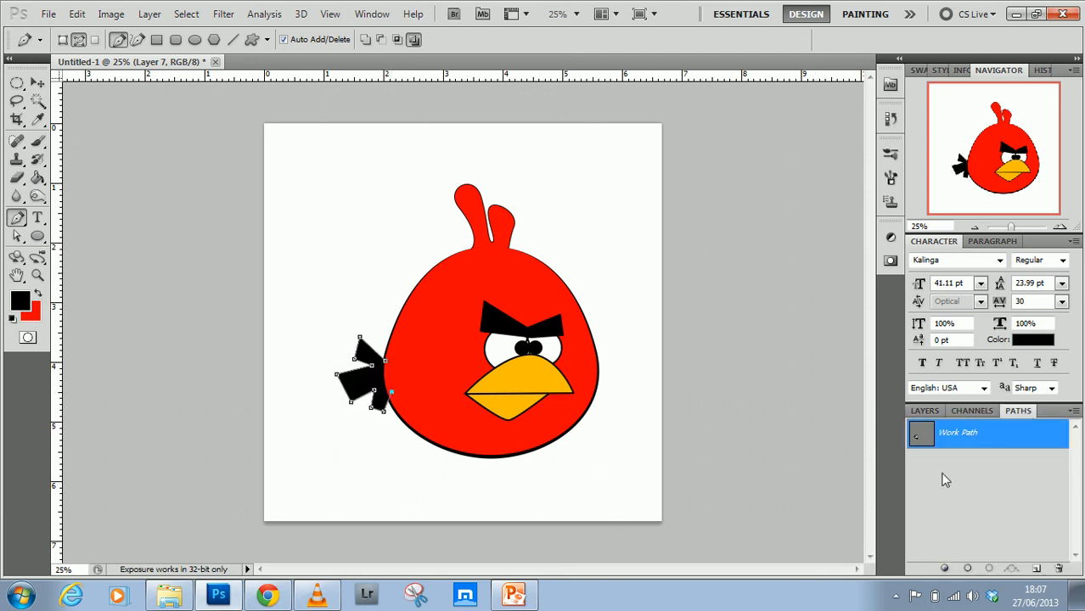
pyautogui.click(926, 411)
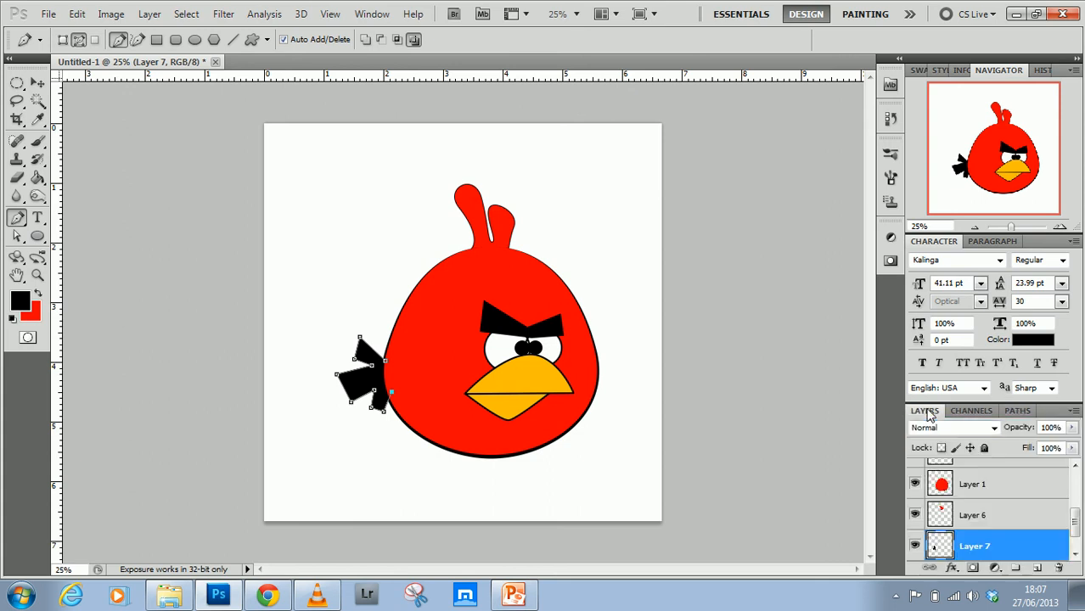
# Add a new layer directly above the body layer and deselect the tail's work path.
pyautogui.click(1022, 483)
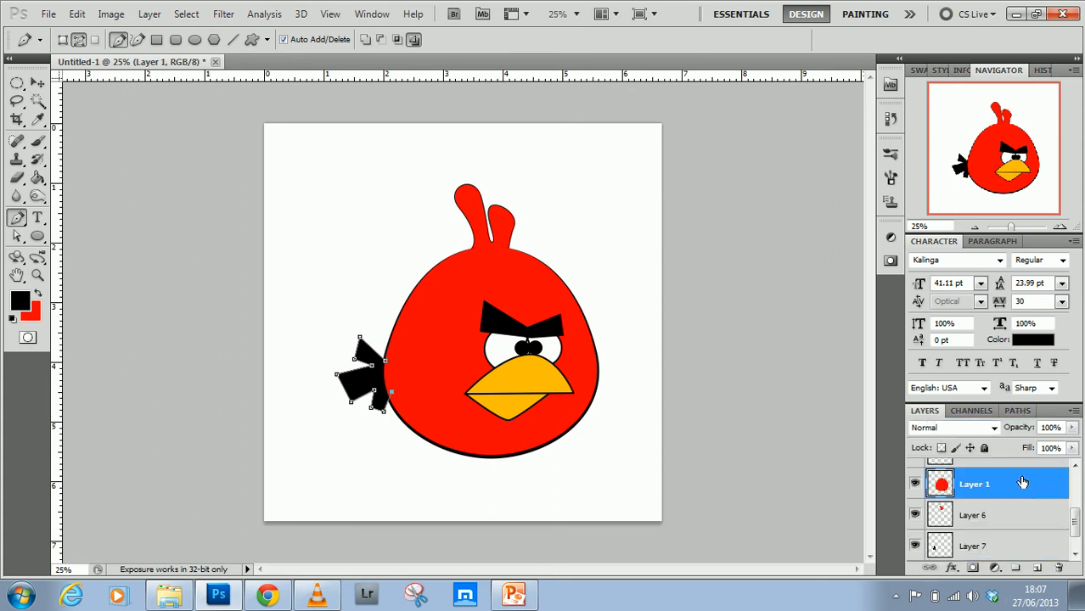
pyautogui.click(1037, 568)
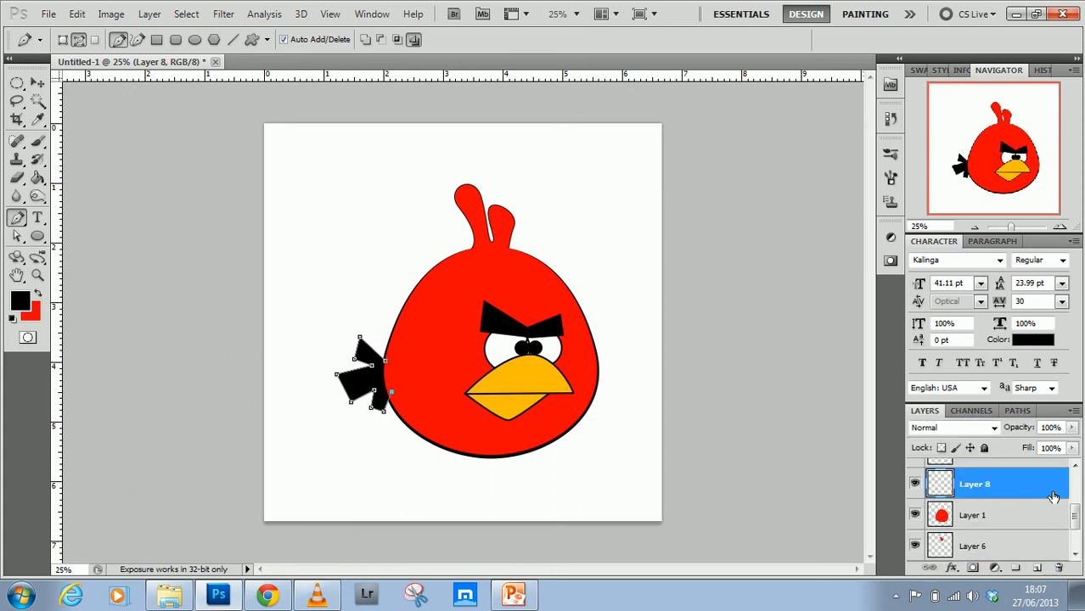
pyautogui.click(1017, 411)
pyautogui.click(996, 475)
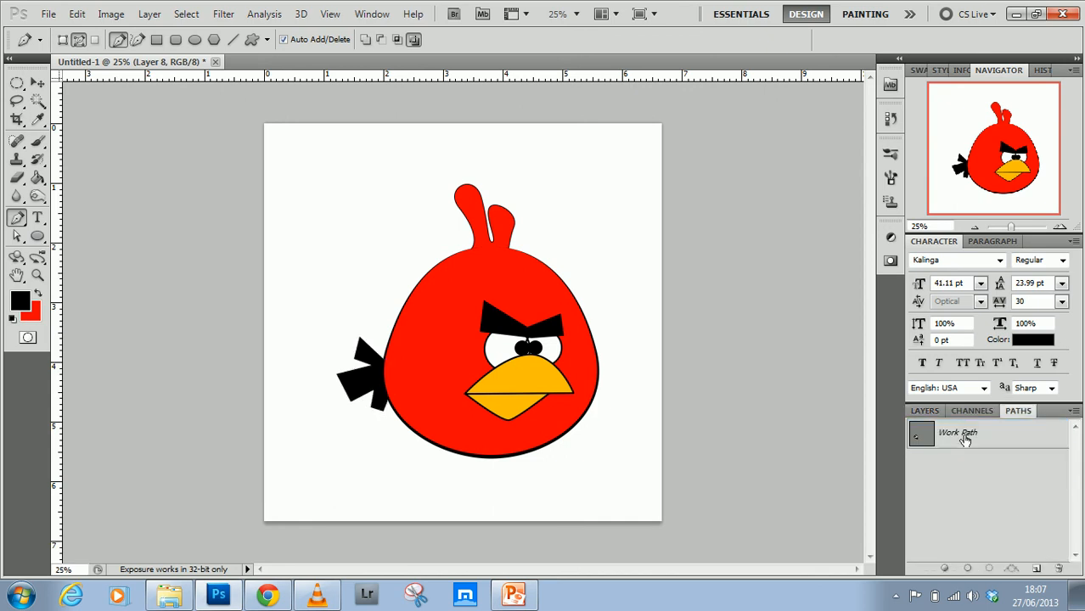
pyautogui.click(925, 411)
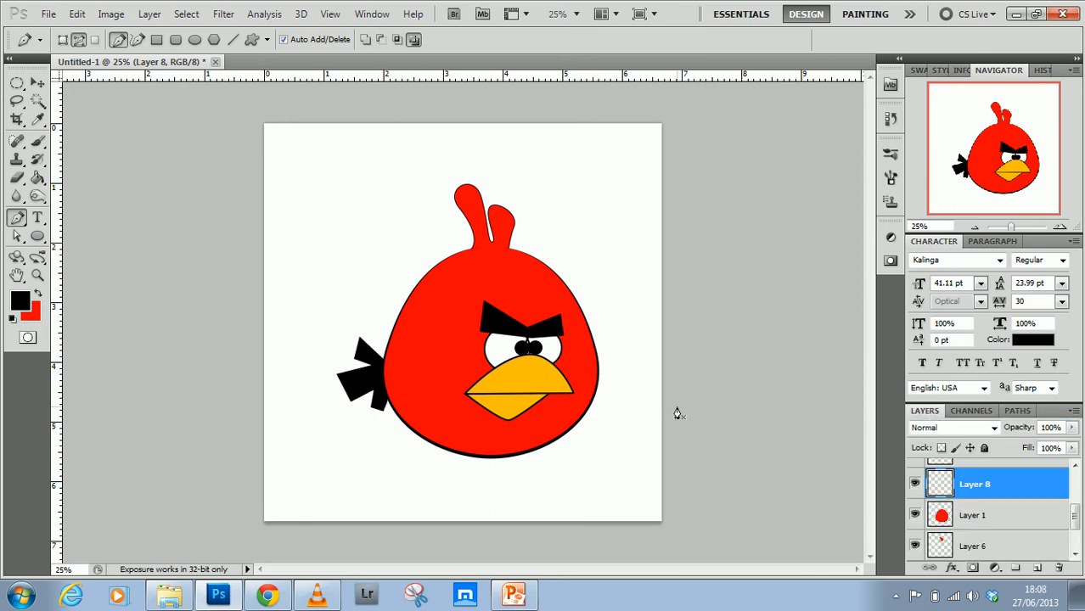
# Swap the foreground and background colours and set the foreground to the darker red c20303.
pyautogui.click(38, 293)
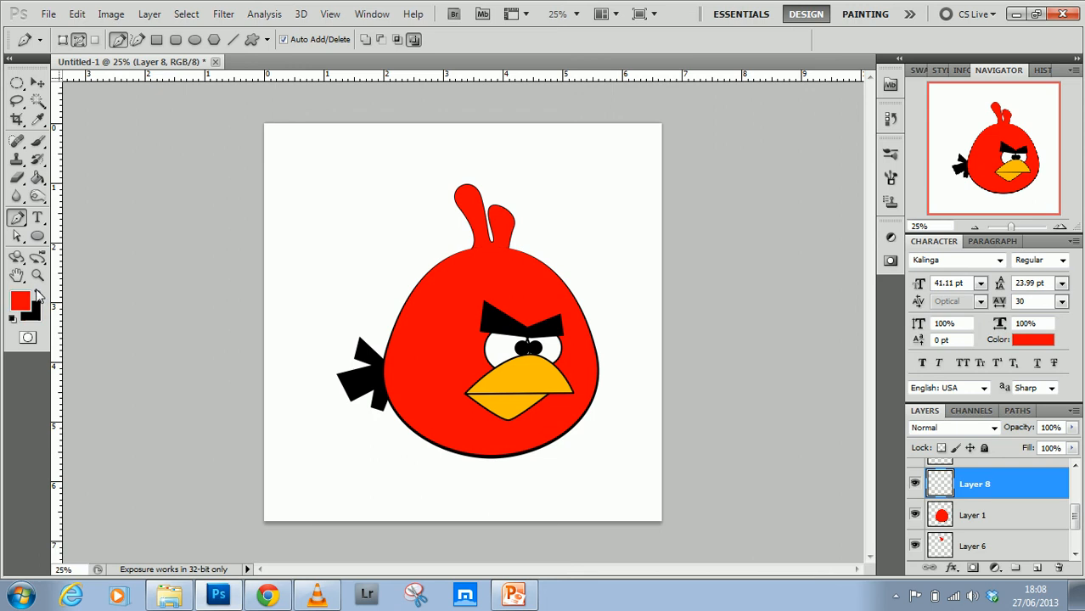
pyautogui.click(20, 300)
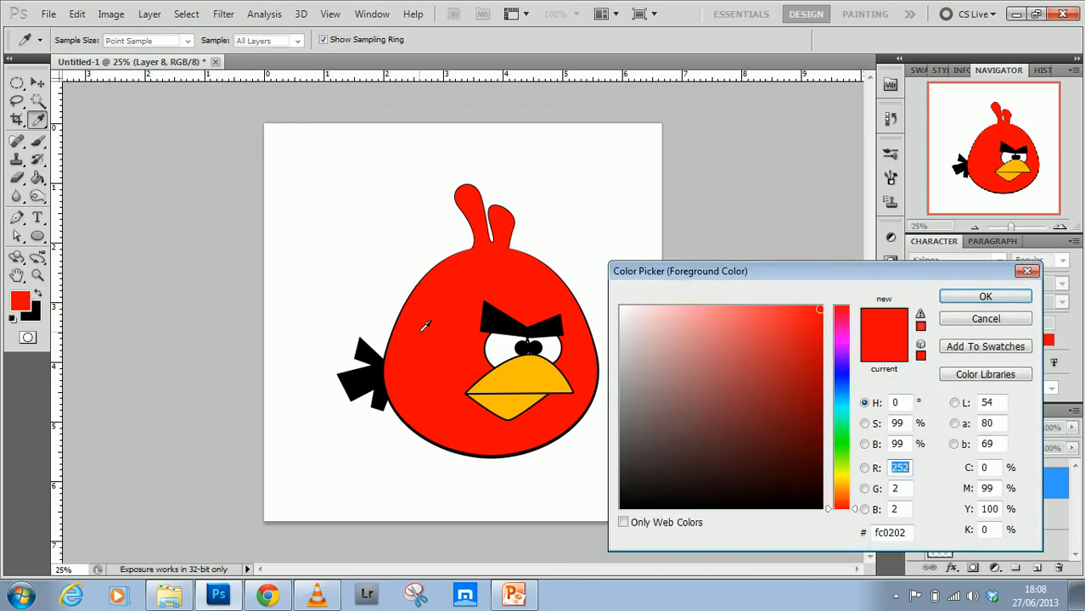
pyautogui.click(819, 354)
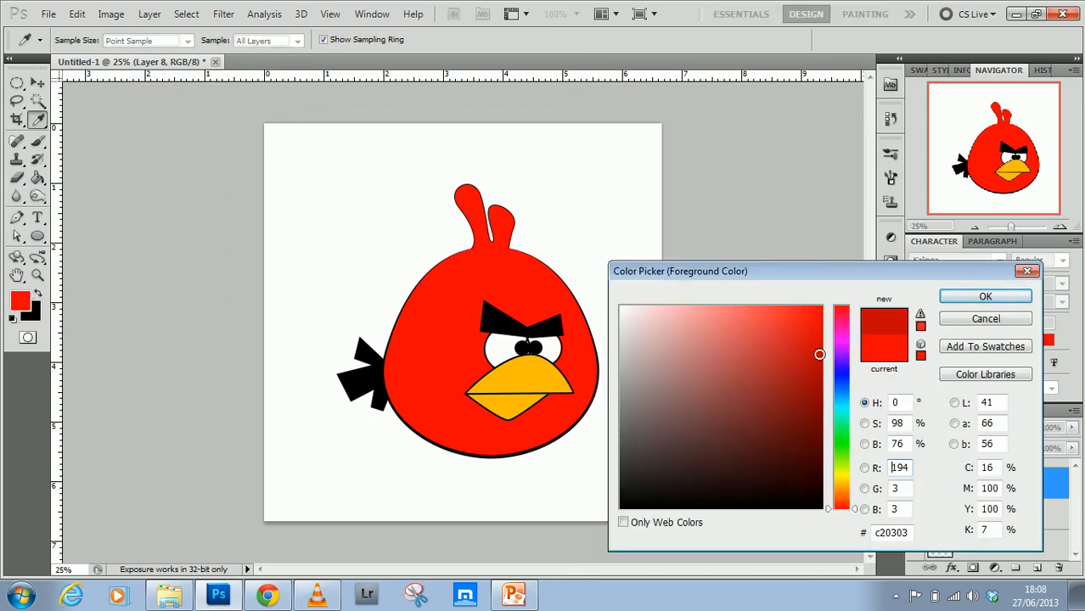
pyautogui.click(981, 296)
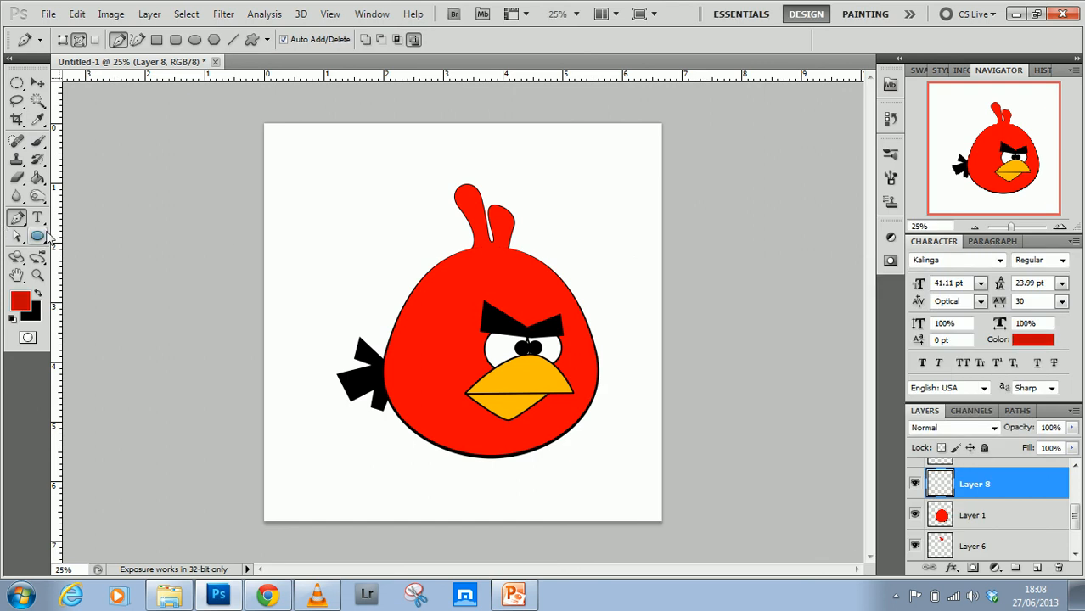
# Draw a large dark red oval spot on the body's left side and a small one above it with the Ellipse tool.
pyautogui.click(38, 237)
pyautogui.moveTo(407, 343); pyautogui.dragTo(457, 411)
pyautogui.moveTo(444, 318); pyautogui.dragTo(458, 338)
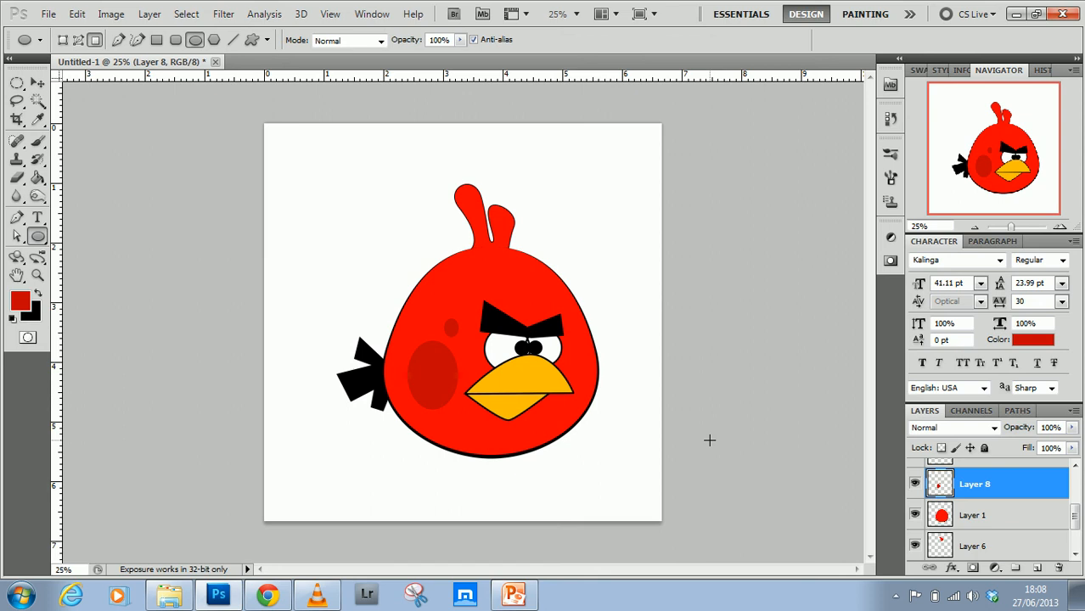
# Load the body layer's outline as a selection and darken its left and lower edges using the Burn tool with a 422 px brush.
pyautogui.click(1047, 515)
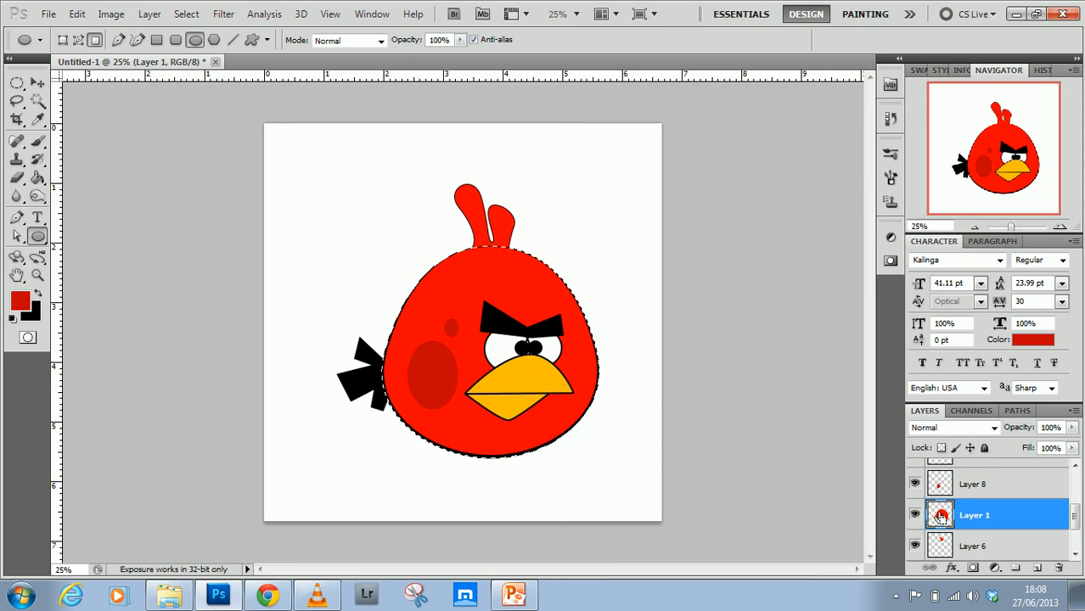
pyautogui.click(186, 14)
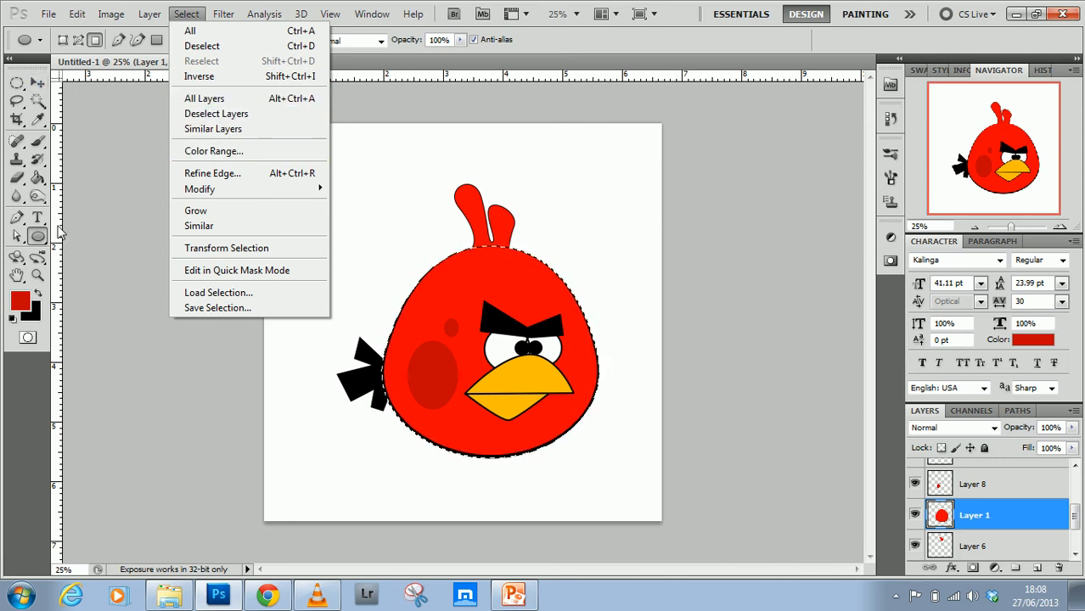
pyautogui.click(38, 196)
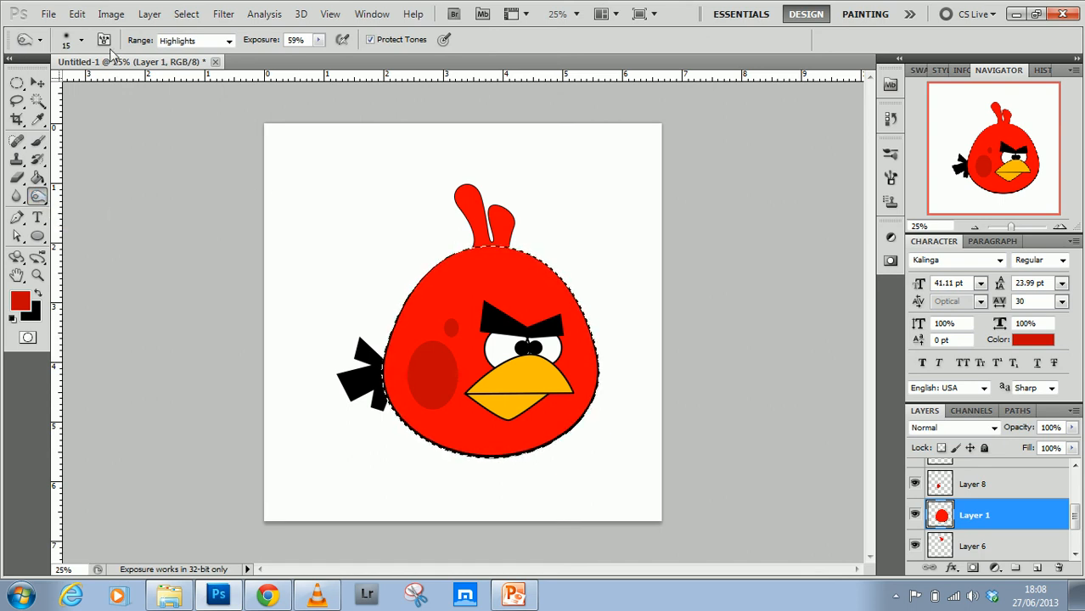
pyautogui.click(81, 41)
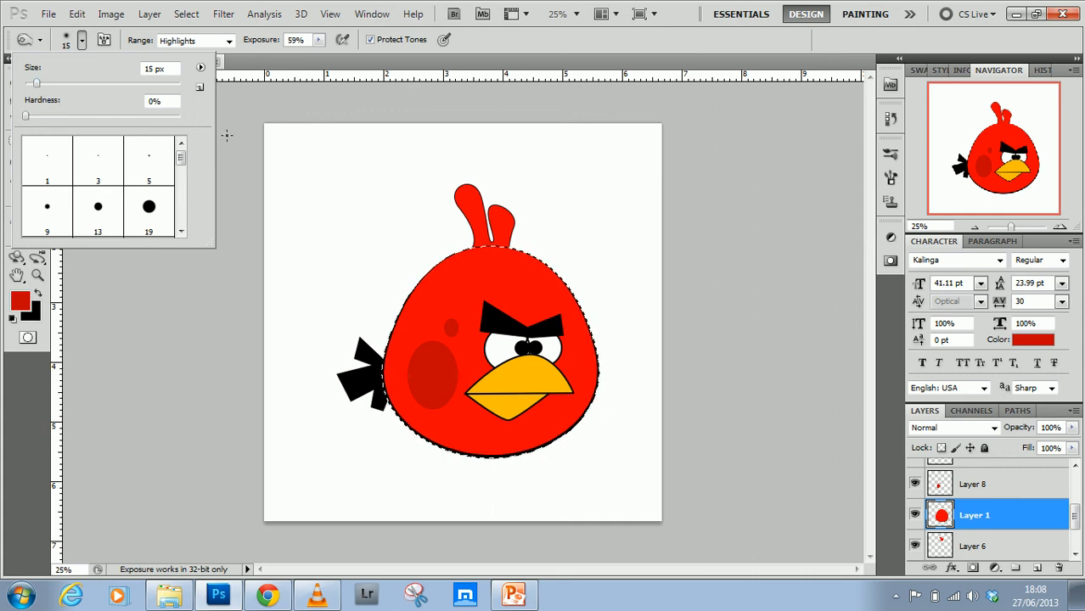
pyautogui.moveTo(89, 84); pyautogui.dragTo(159, 84)
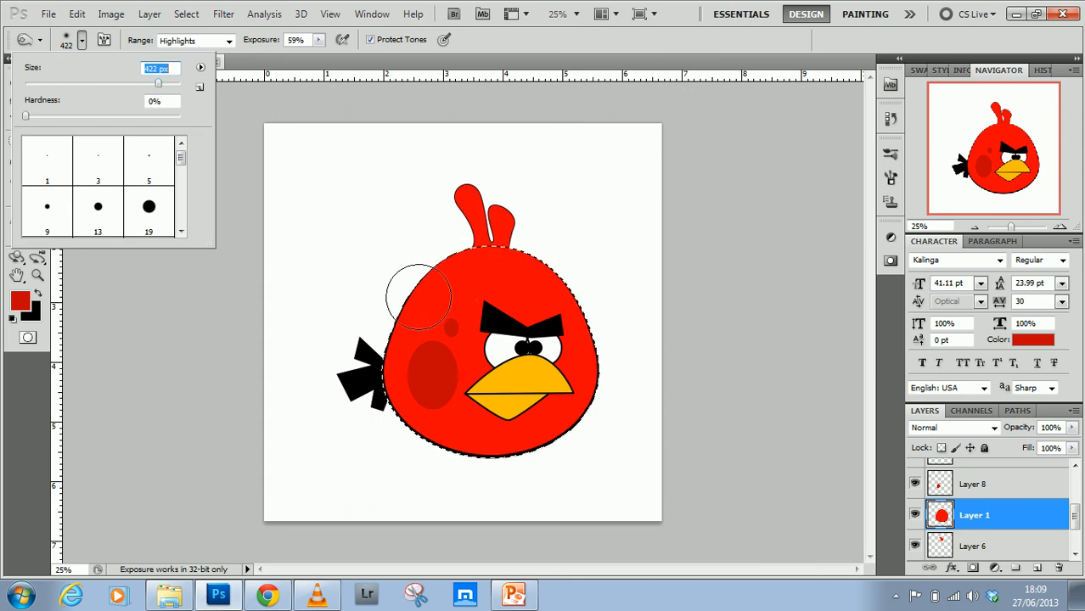
pyautogui.moveTo(413, 294); pyautogui.dragTo(402, 324)
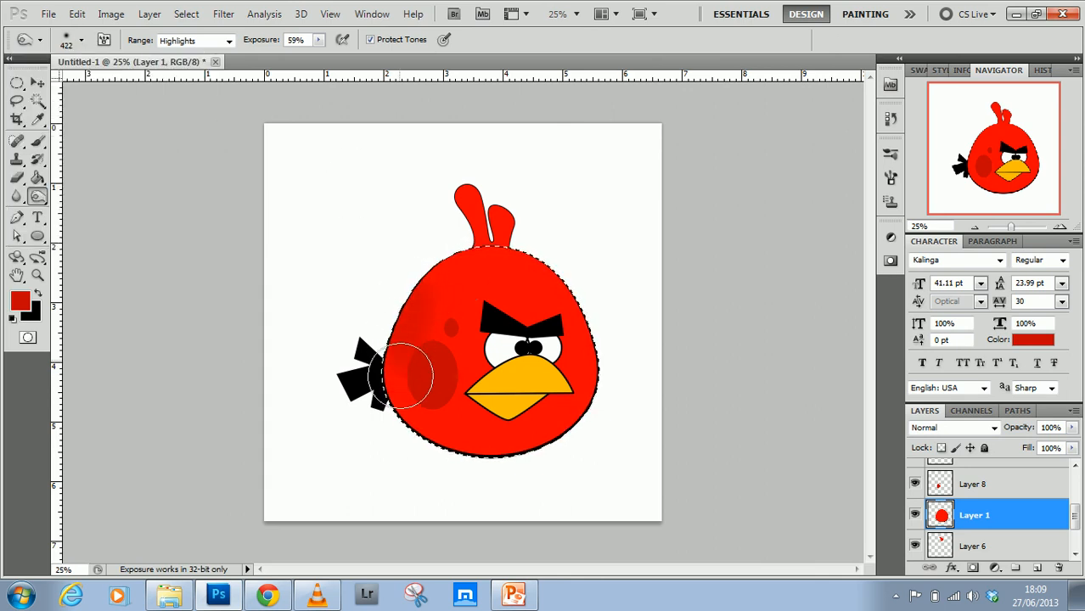
pyautogui.moveTo(477, 443)
pyautogui.mouseDown()
pyautogui.moveTo(496, 452)
pyautogui.moveTo(481, 452)
pyautogui.mouseUp()
pyautogui.moveTo(398, 318); pyautogui.dragTo(414, 256)
pyautogui.moveTo(525, 474)
pyautogui.mouseDown()
pyautogui.moveTo(389, 418)
pyautogui.moveTo(370, 334)
pyautogui.moveTo(407, 245)
pyautogui.moveTo(433, 241)
pyautogui.moveTo(390, 330)
pyautogui.mouseUp()
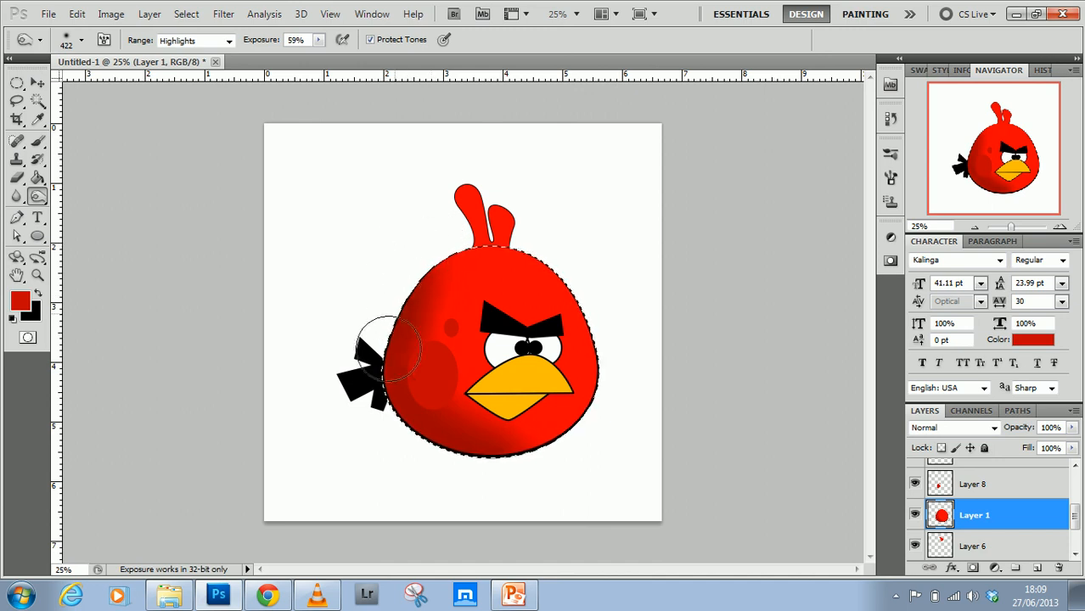
pyautogui.moveTo(396, 400)
pyautogui.mouseDown()
pyautogui.moveTo(478, 456)
pyautogui.moveTo(558, 455)
pyautogui.mouseUp()
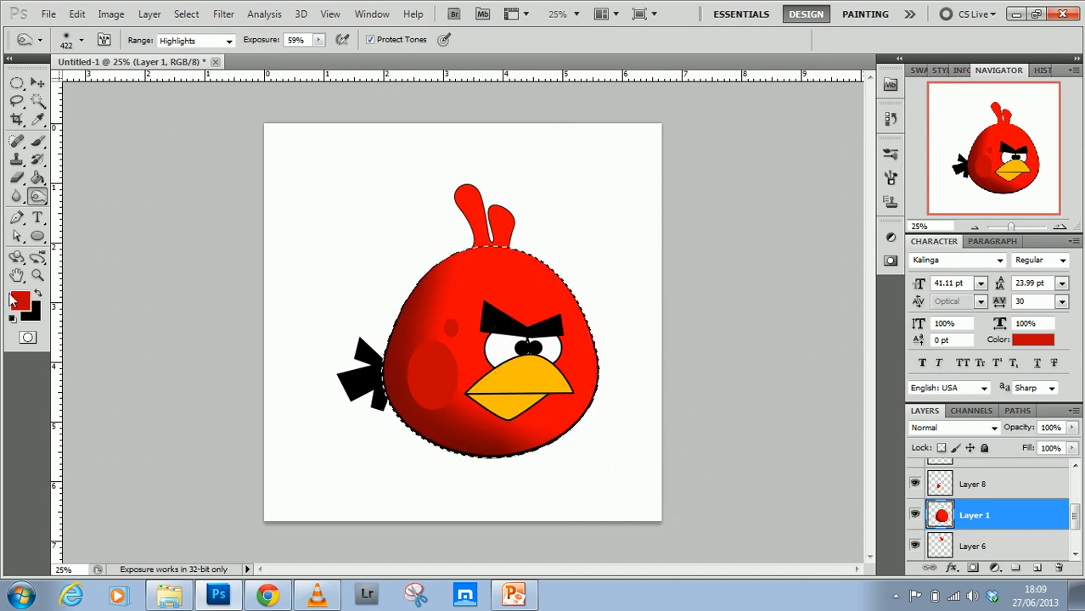
# Apply the Dodge tool with a 178 px brush at the body's upper edge beside the crest, and remove the selection.
pyautogui.click(39, 198)
pyautogui.click(104, 194)
pyautogui.click(82, 41)
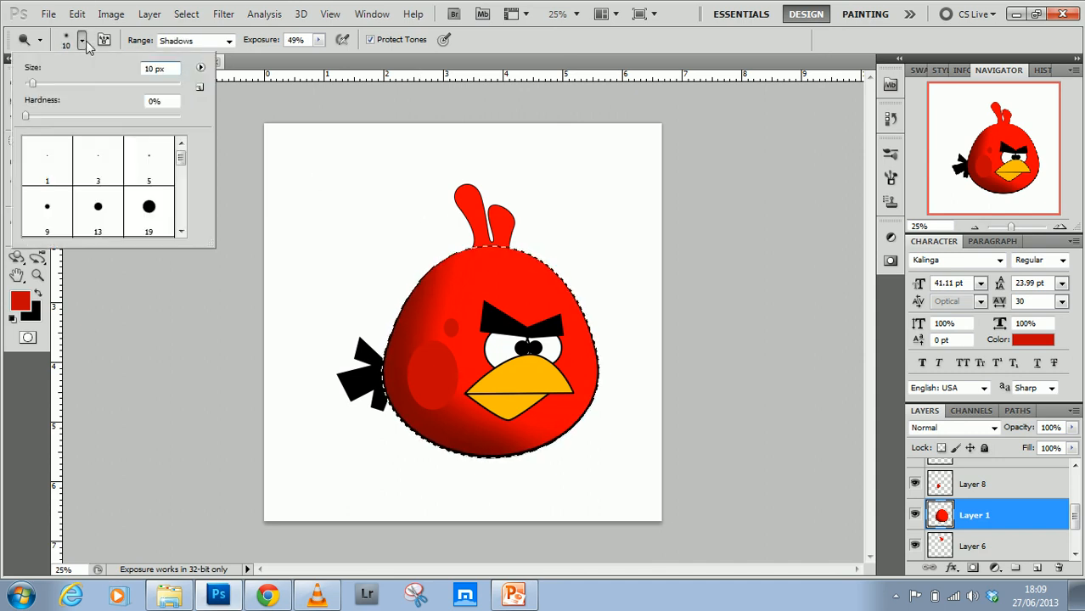
pyautogui.click(132, 84)
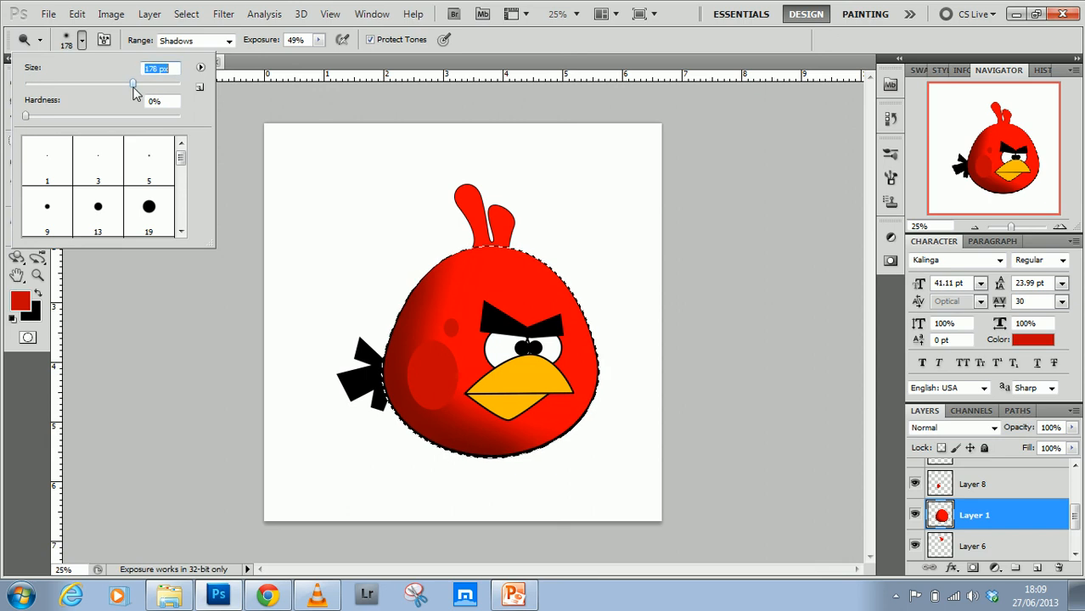
pyautogui.click(518, 252)
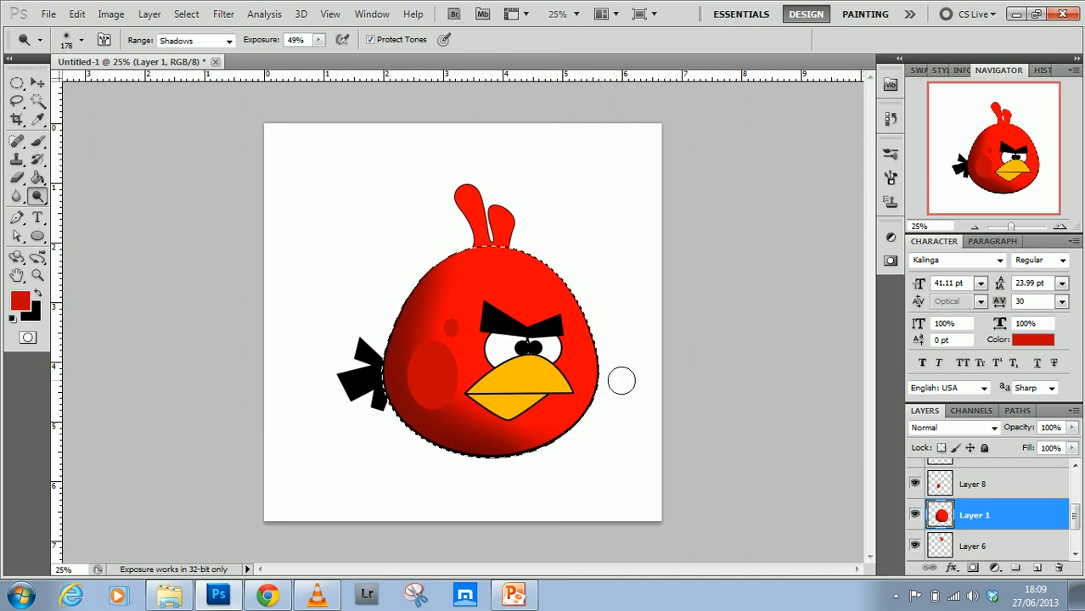
pyautogui.hotkey('ctrl', 'd')
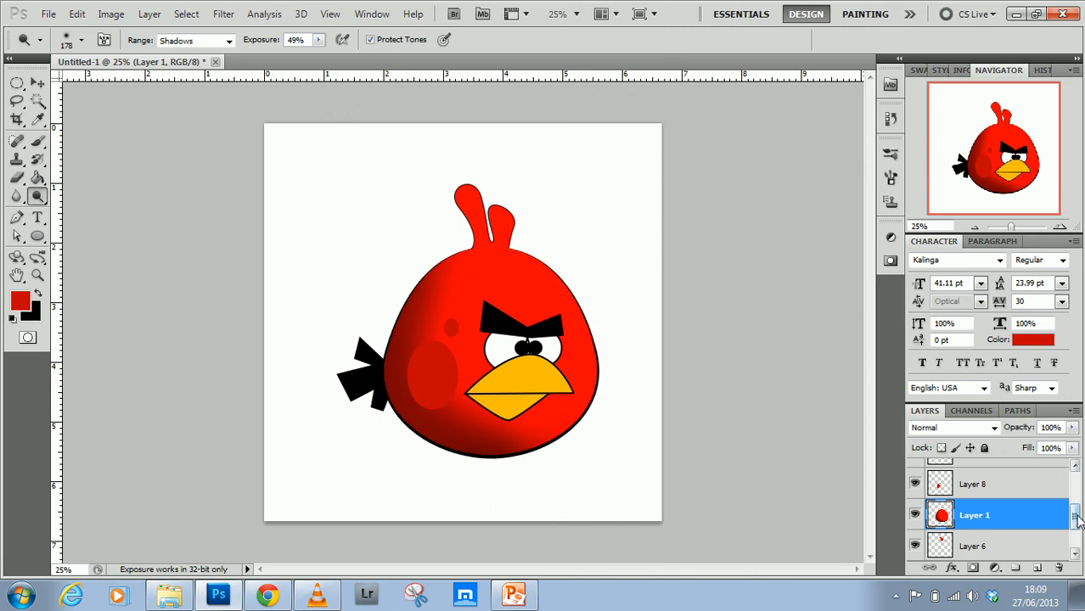
# Add a red-to-transparent gradient fill layer above the Background with Linear style, 90° angle and 100% scale.
pyautogui.click(1076, 554)
pyautogui.click(1039, 553)
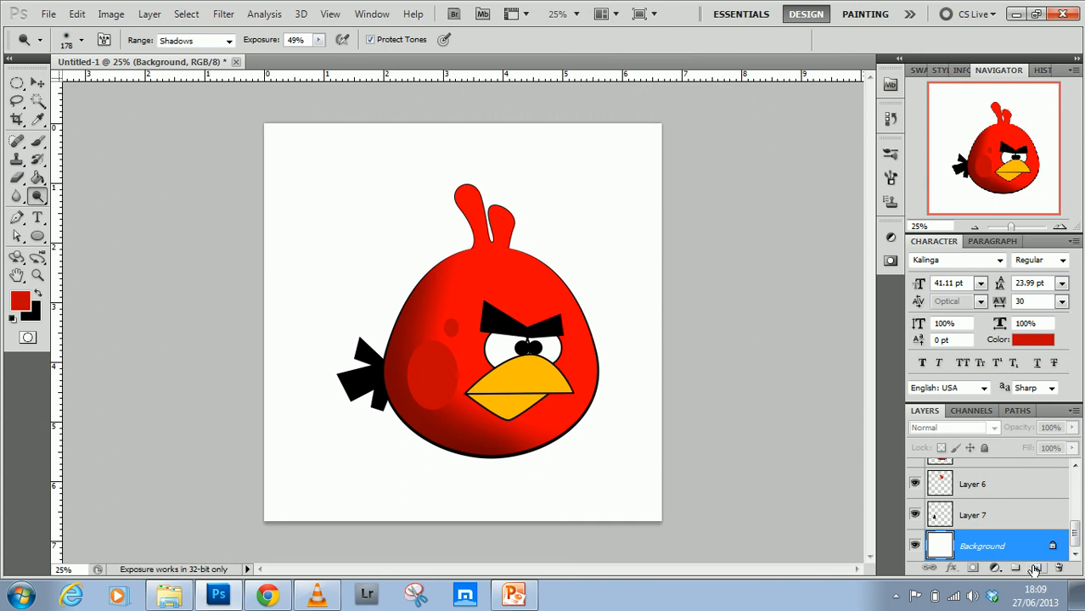
pyautogui.click(1034, 568)
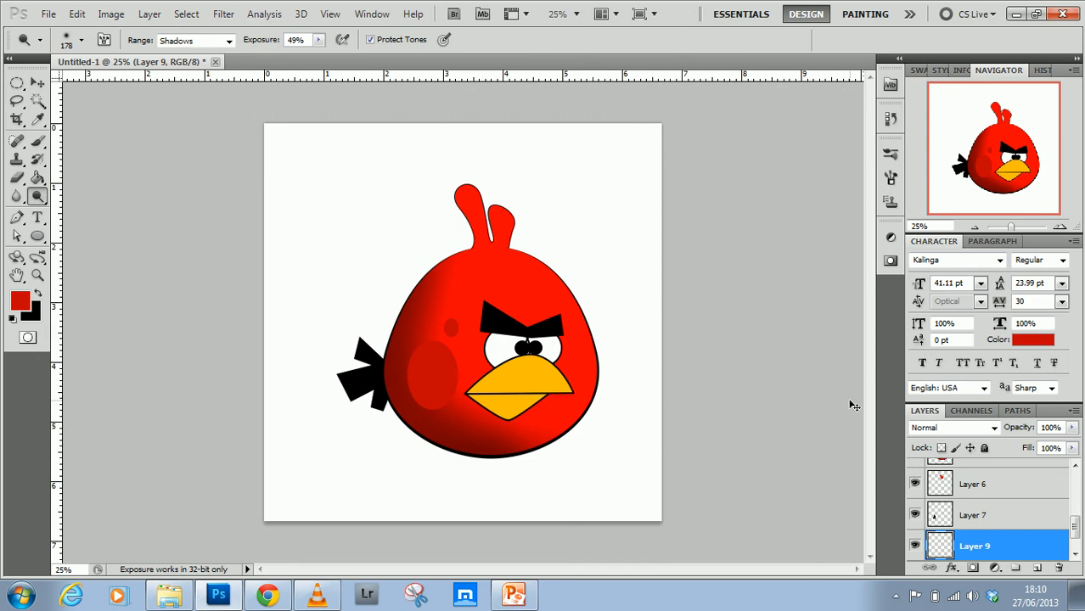
pyautogui.hotkey('ctrl', 'z')
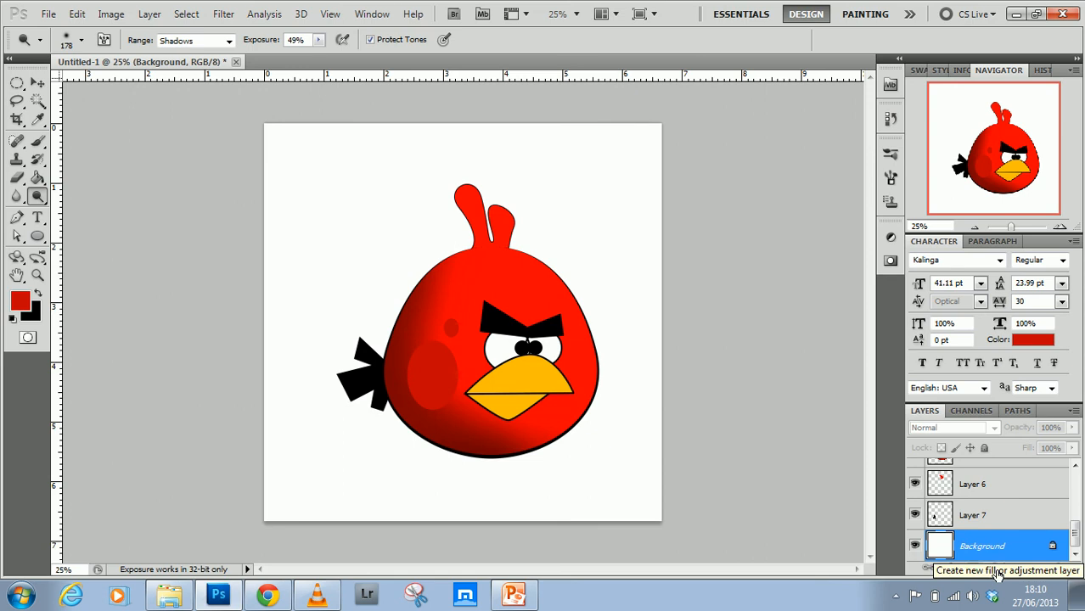
pyautogui.click(1000, 574)
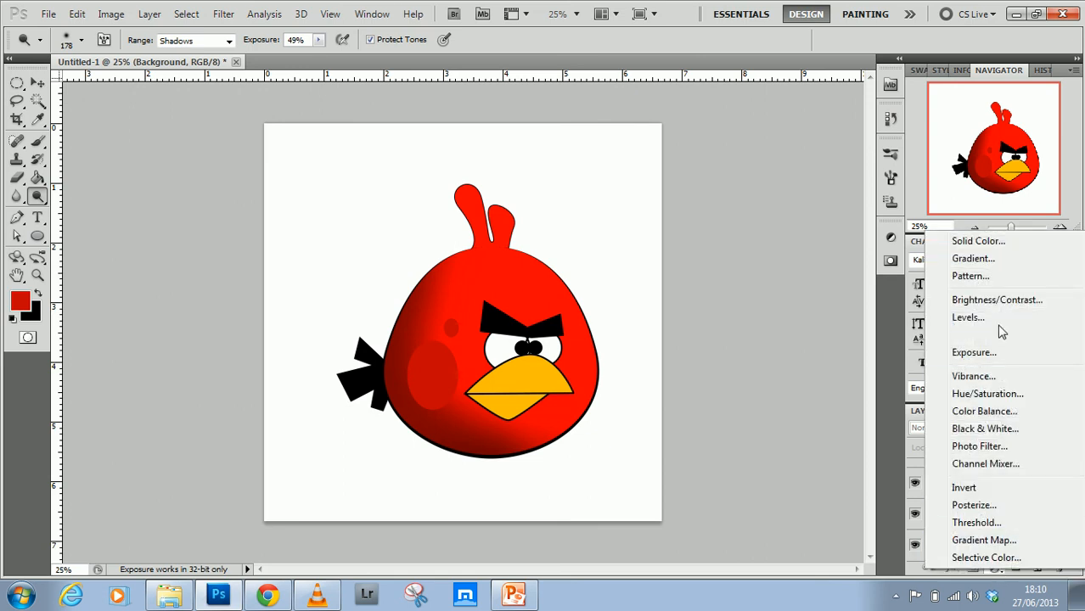
pyautogui.click(976, 259)
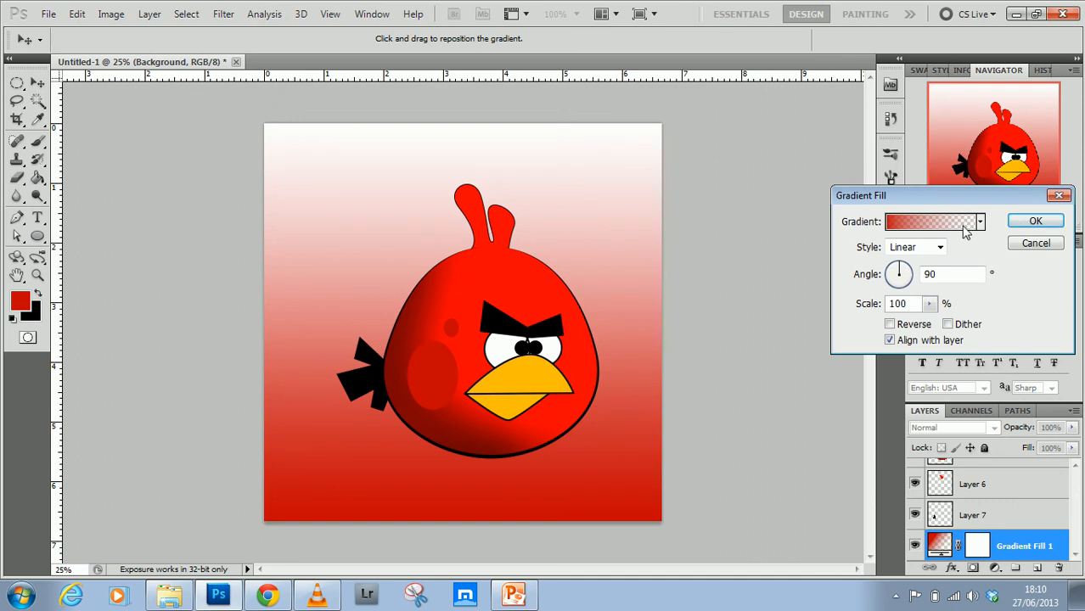
pyautogui.click(1017, 224)
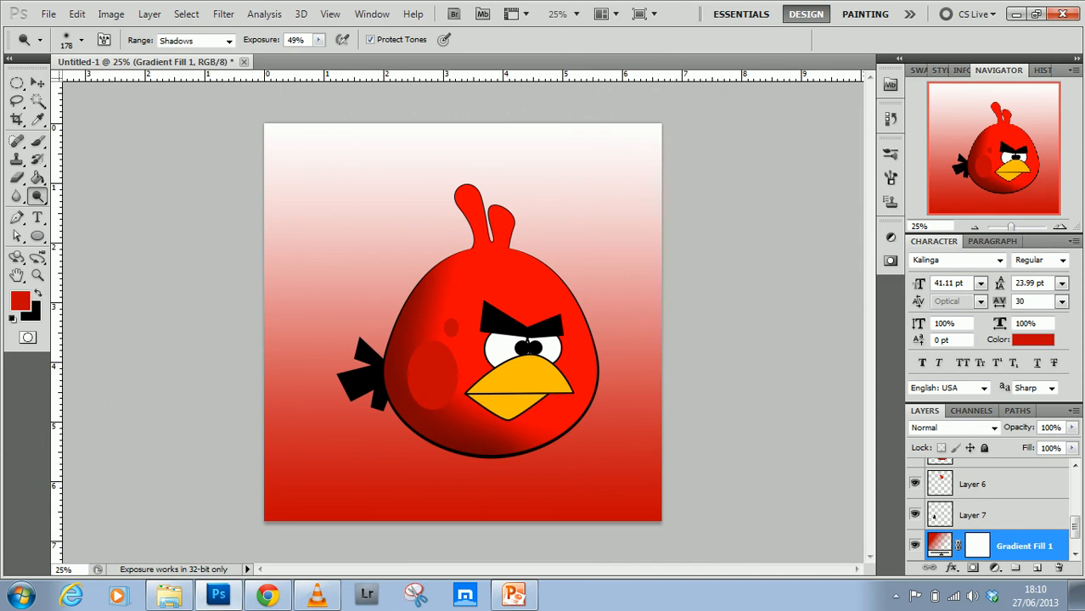
# Create a new layer above the gradient fill and set the Type tool to the Feast of Flesh BB font in black.
pyautogui.click(1039, 570)
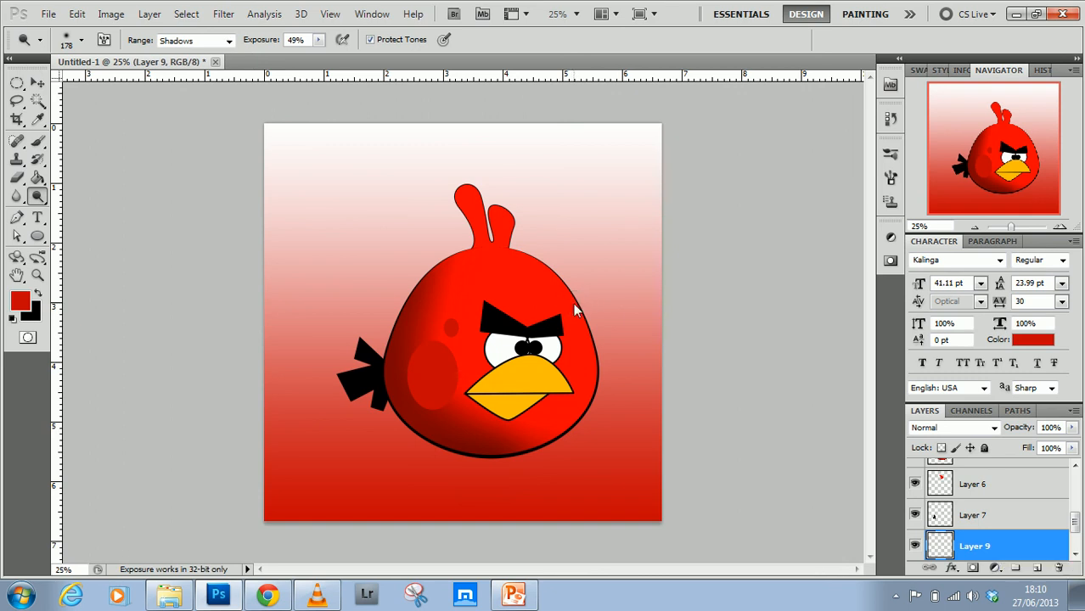
pyautogui.click(37, 219)
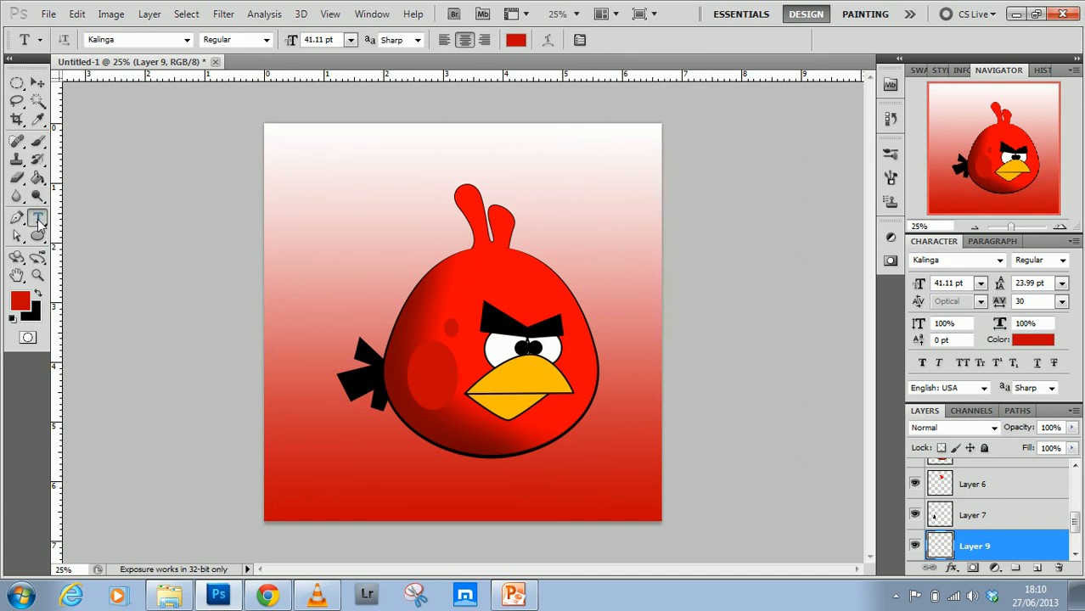
pyautogui.click(168, 39)
pyautogui.click(187, 39)
pyautogui.moveTo(358, 281); pyautogui.dragTo(357, 204)
pyautogui.click(290, 115)
pyautogui.click(38, 293)
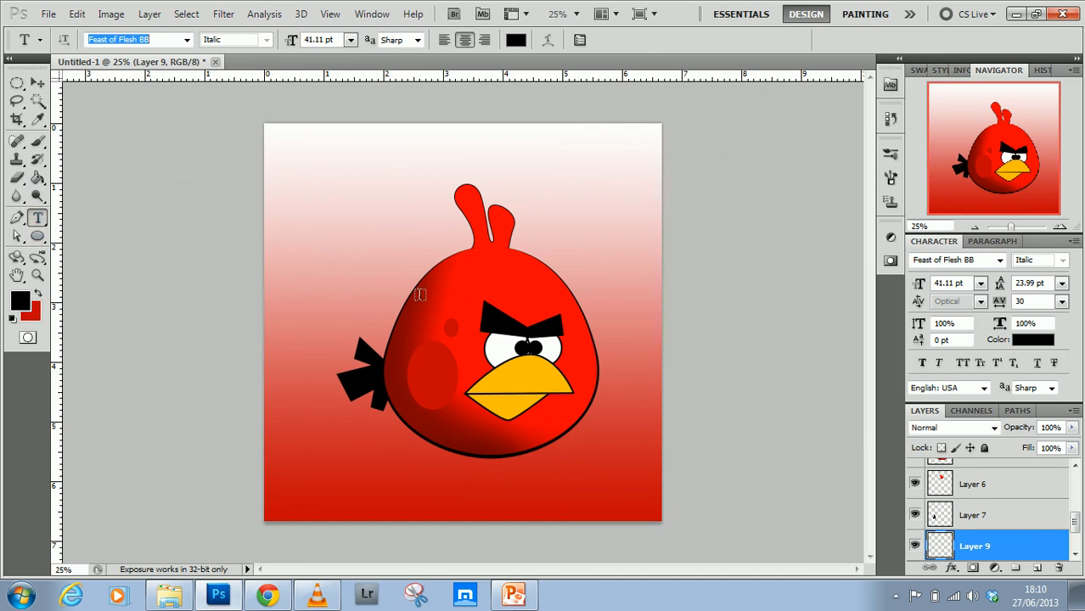
# Add the text "ANGER" and move it above the bird so it sits centred behind the crest.
pyautogui.click(352, 239)
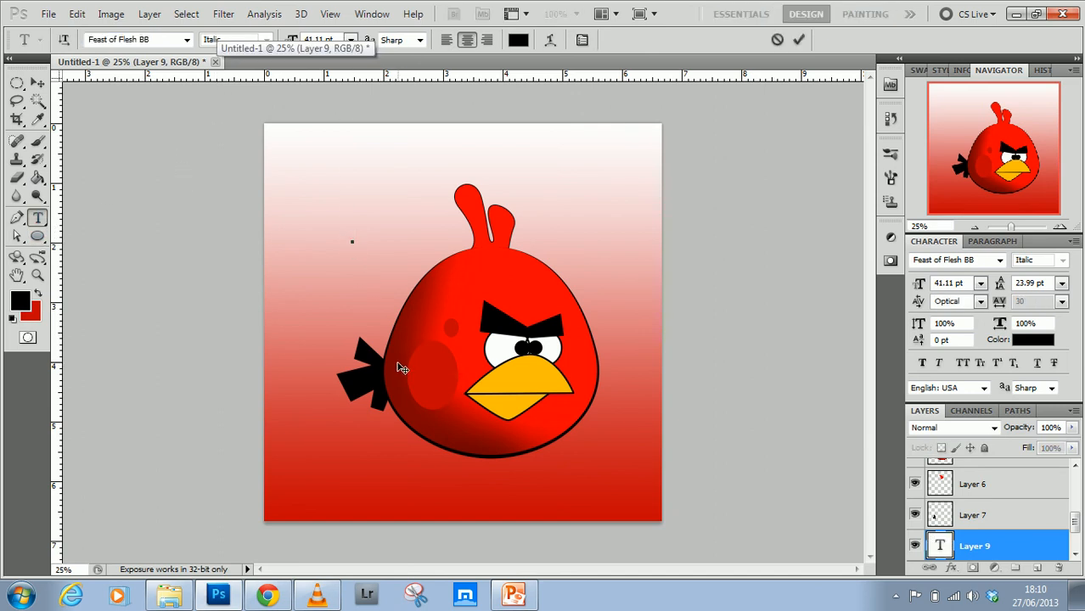
pyautogui.write('AN')
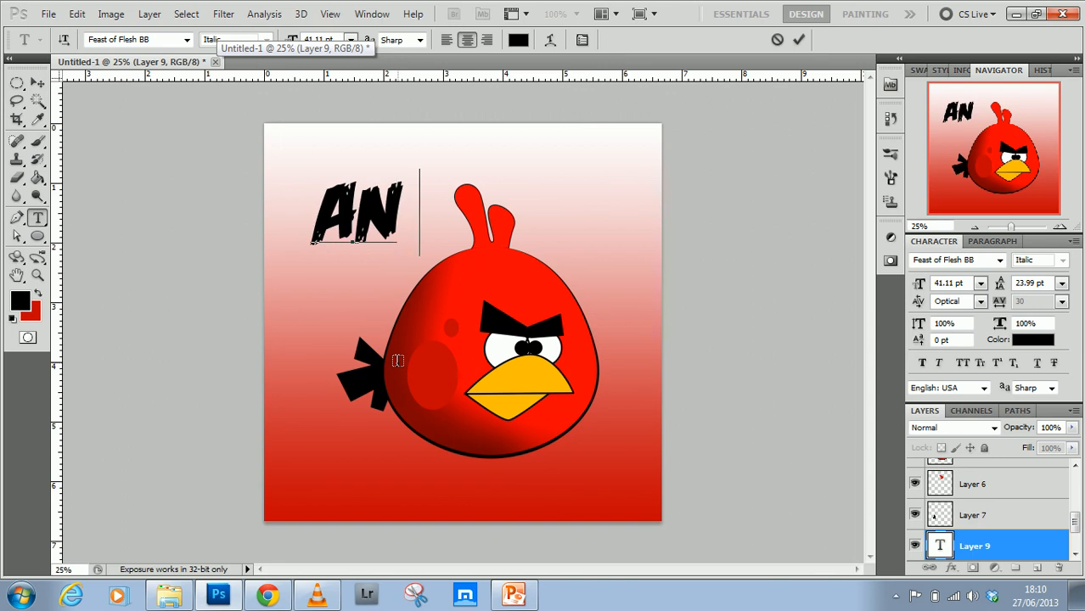
pyautogui.write('GER')
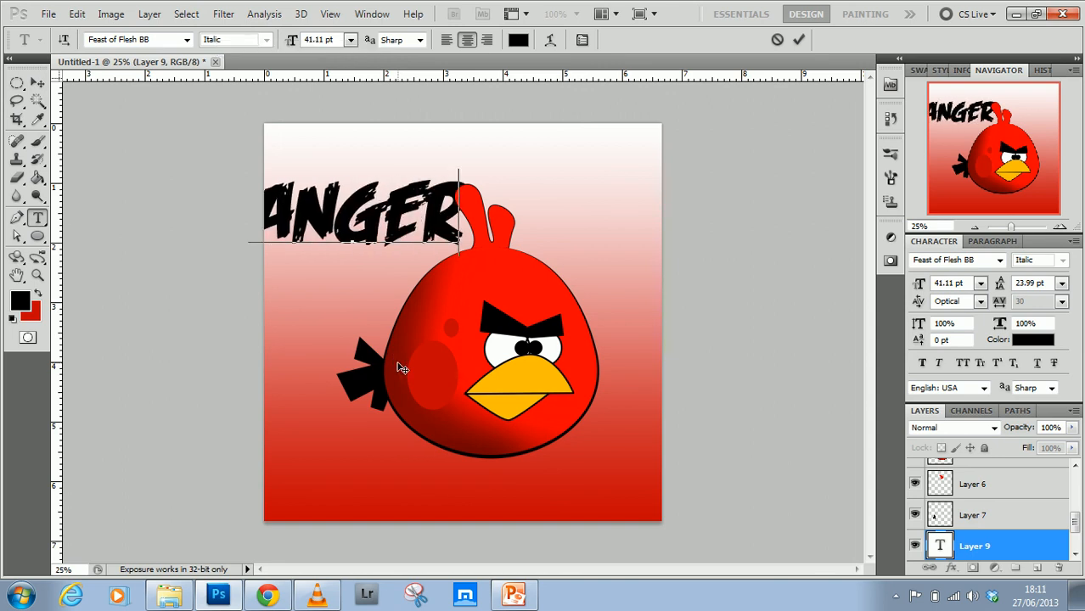
pyautogui.click(37, 83)
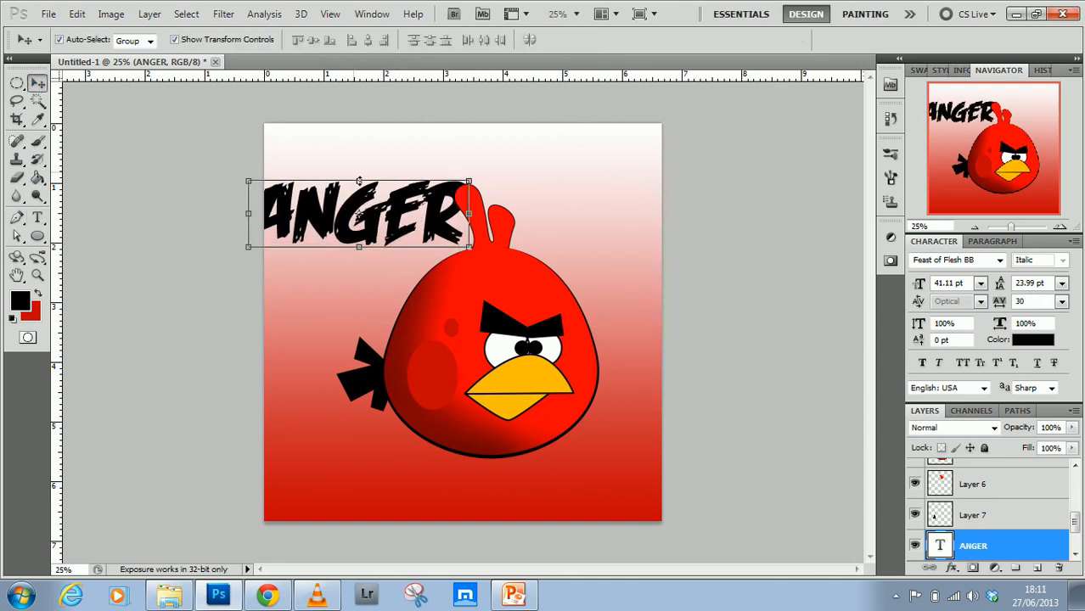
pyautogui.moveTo(331, 207); pyautogui.dragTo(464, 183)
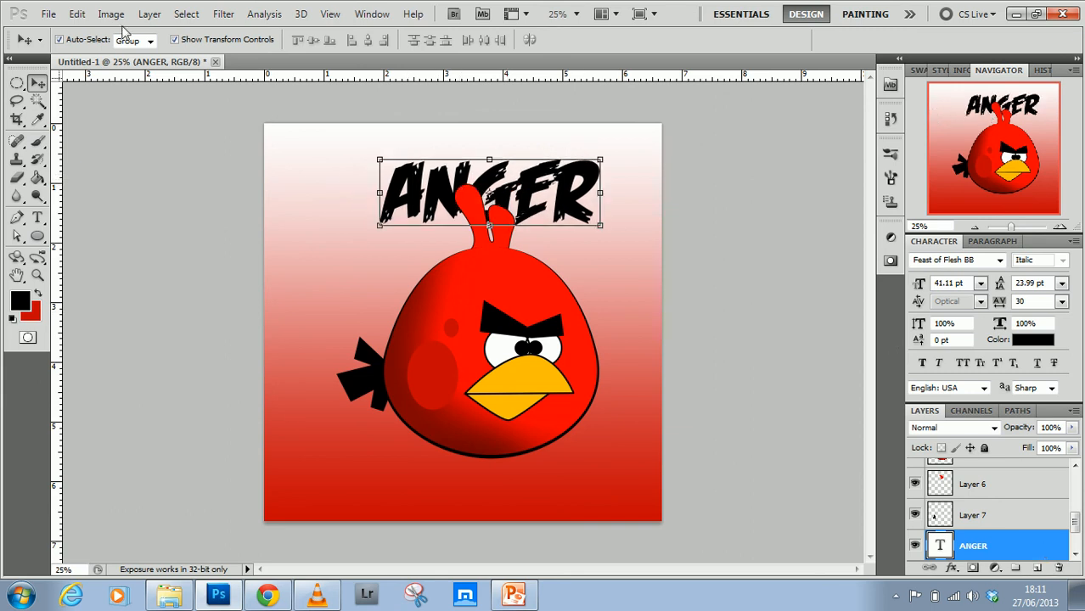
# Add a bright red 6 px outside stroke to the ANGER text layer.
pyautogui.doubleClick(1037, 548)
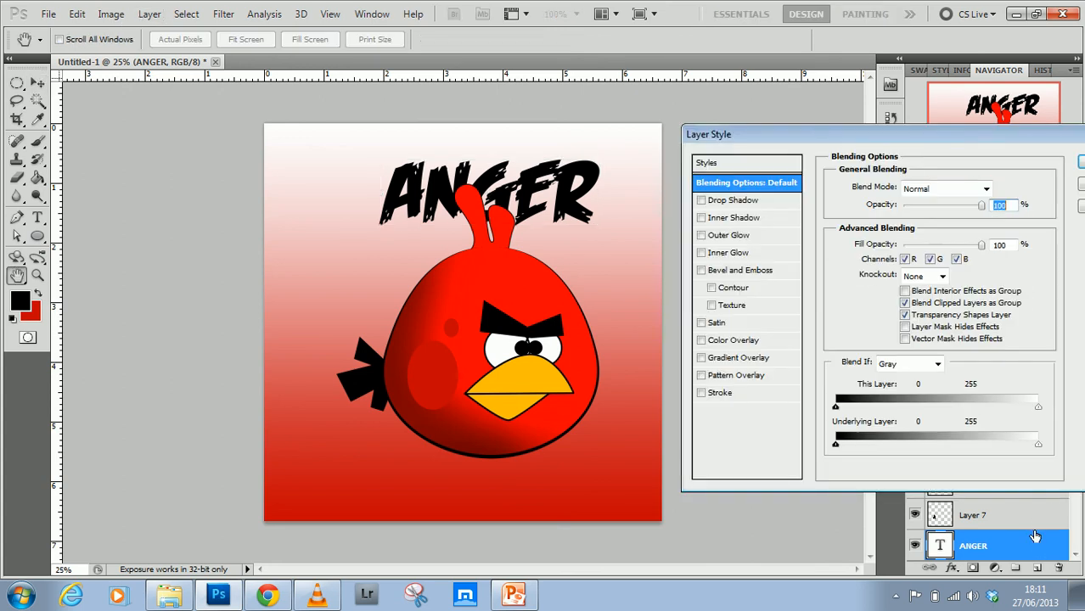
pyautogui.click(702, 396)
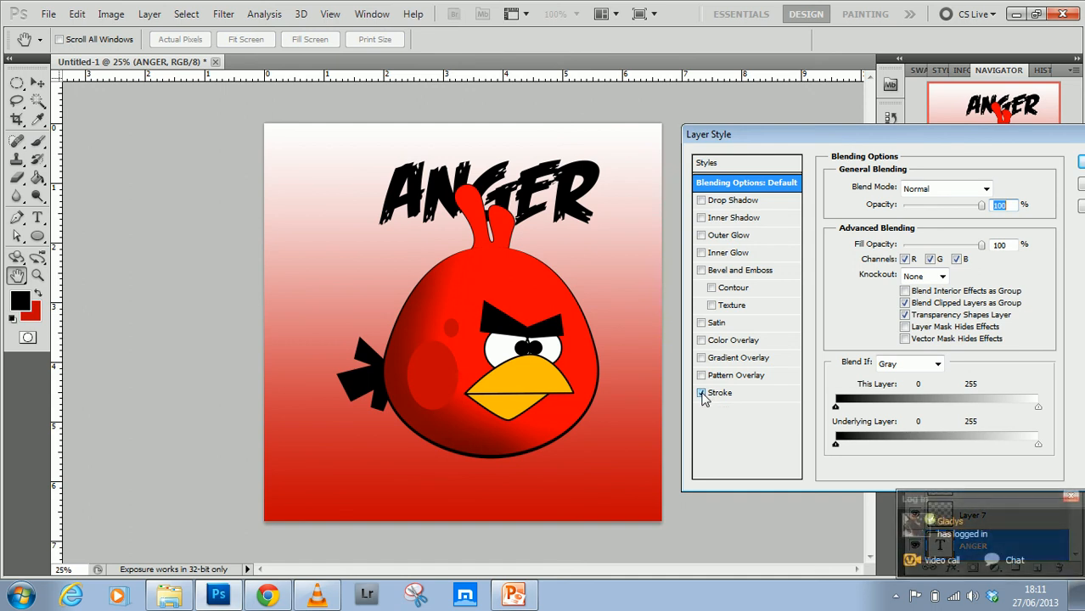
pyautogui.click(720, 396)
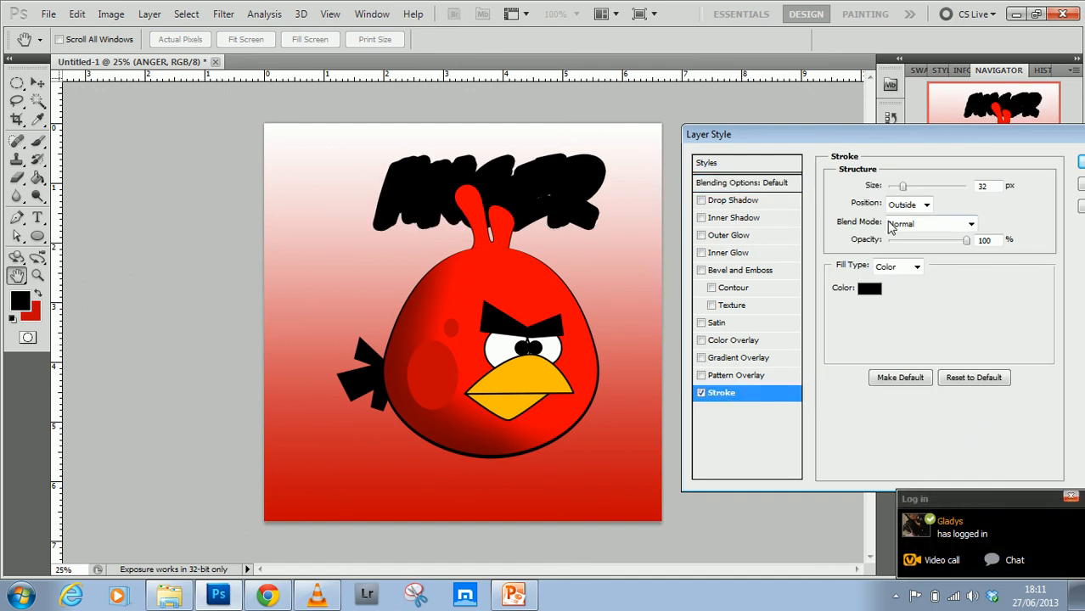
pyautogui.click(866, 290)
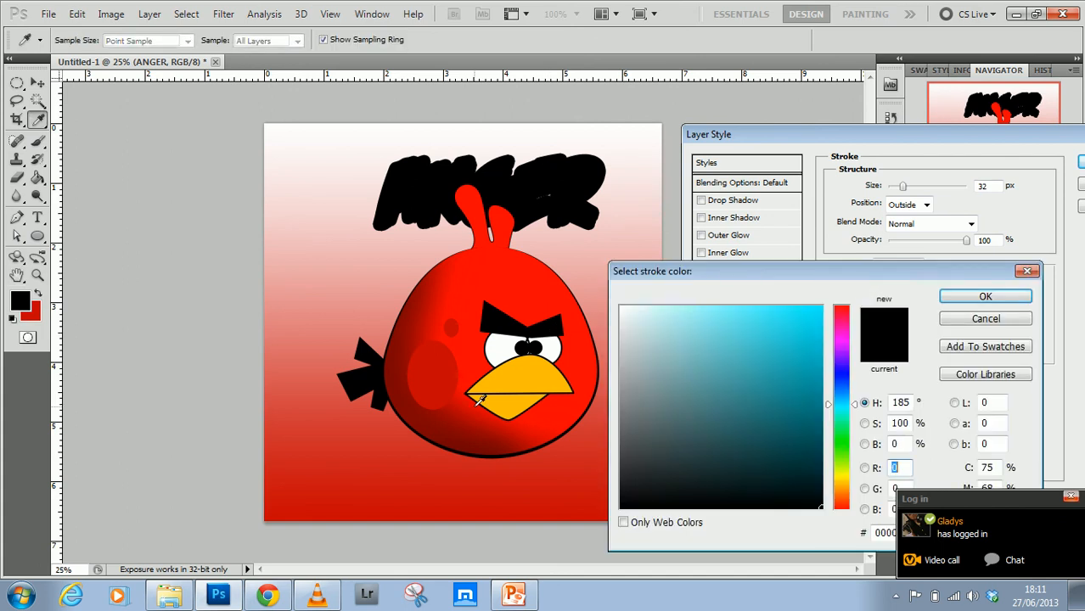
pyautogui.click(429, 432)
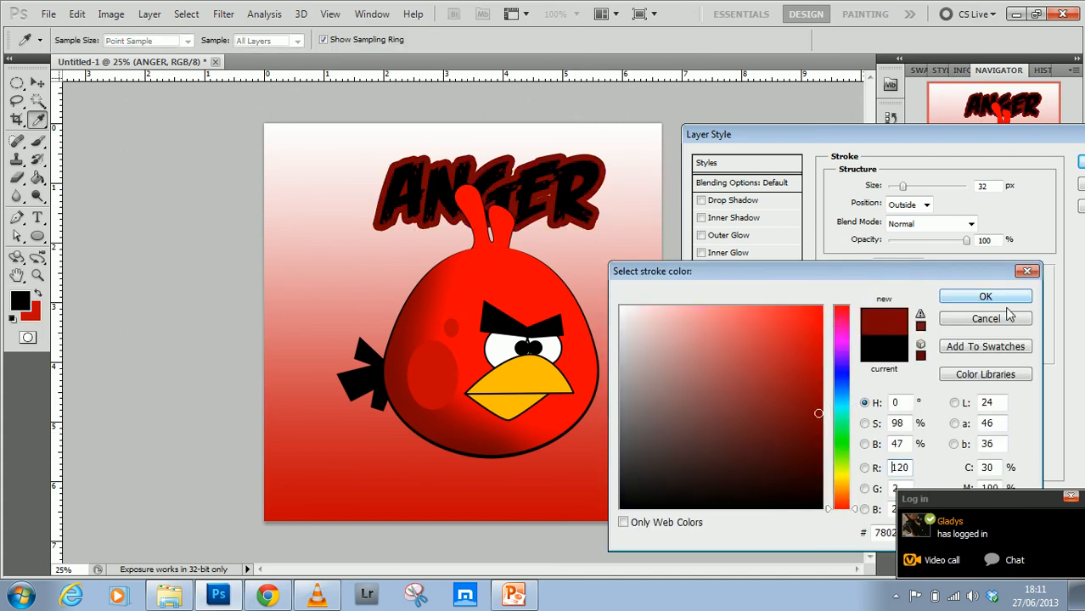
pyautogui.moveTo(808, 320); pyautogui.dragTo(822, 311)
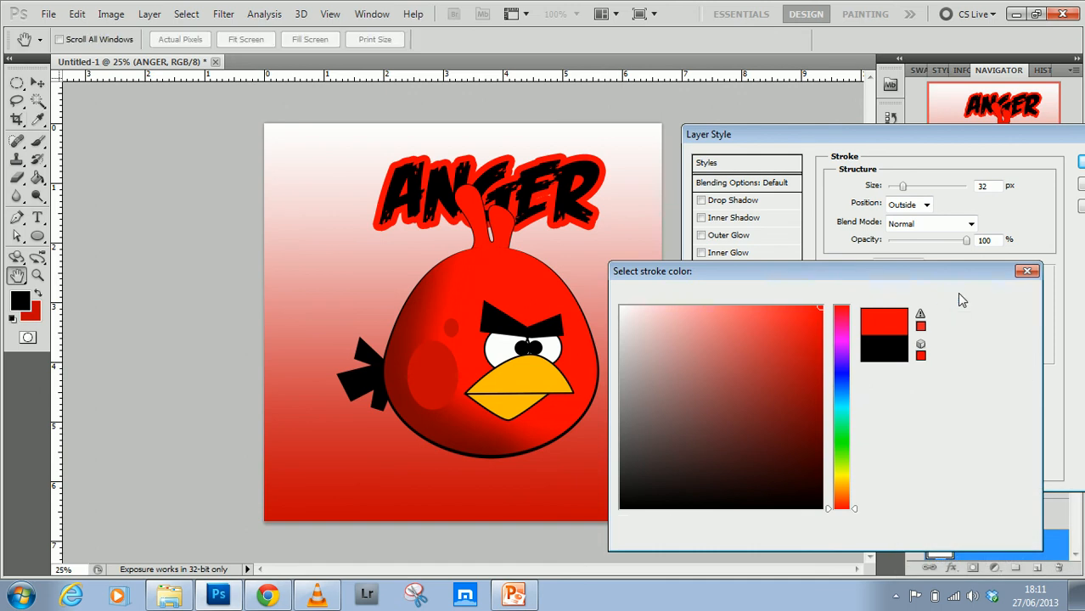
pyautogui.click(984, 297)
pyautogui.moveTo(905, 190); pyautogui.dragTo(895, 193)
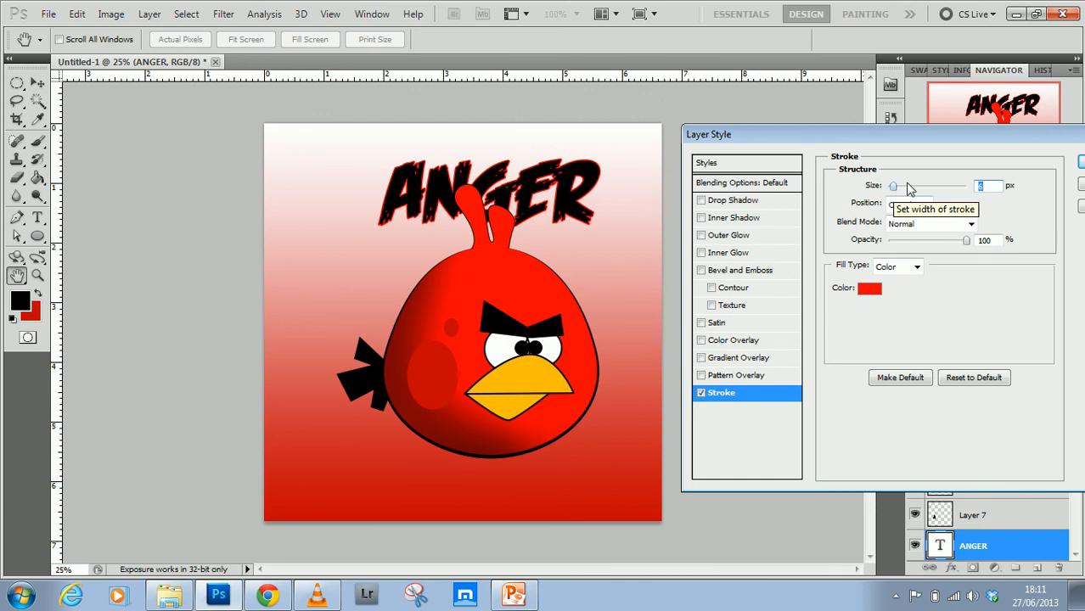
pyautogui.press('Return')
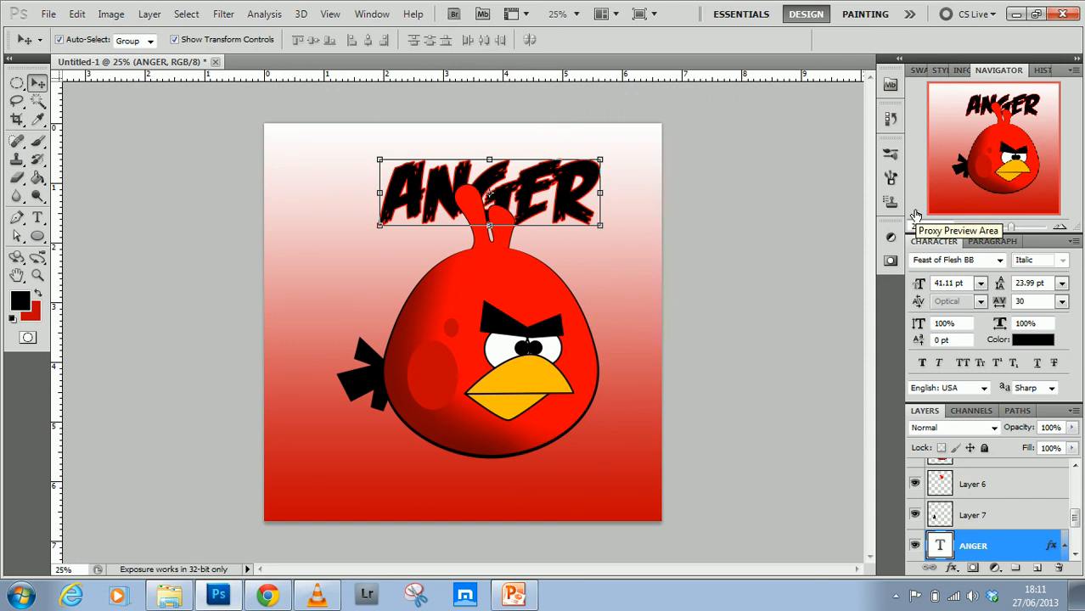
# Save the image to the Desktop as a JPEG named "anger" with maximum quality 12 and the Progressive format option.
pyautogui.click(48, 14)
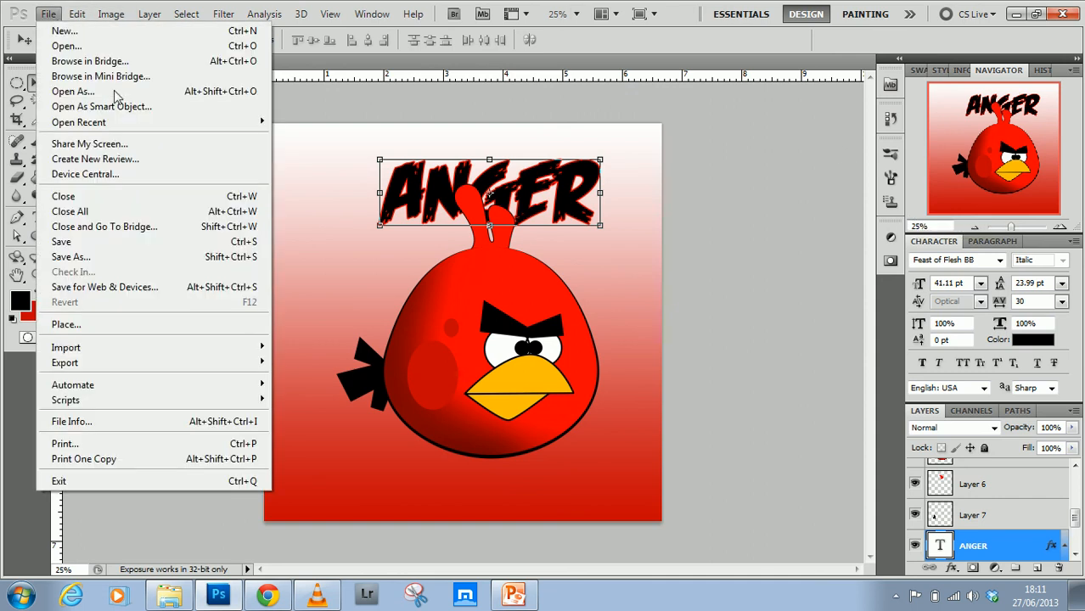
pyautogui.click(161, 256)
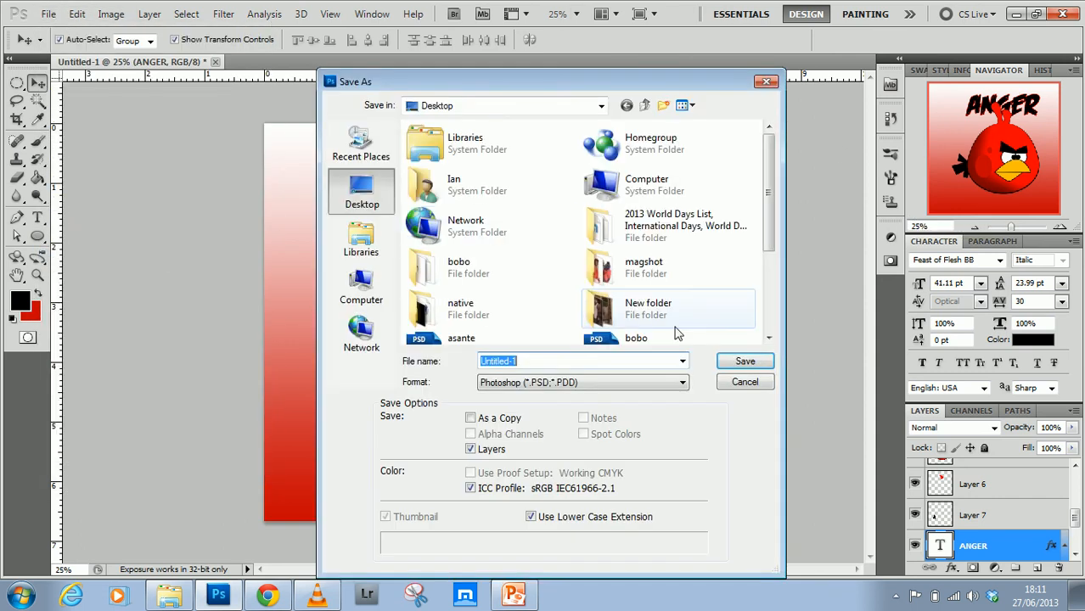
pyautogui.write('anger')
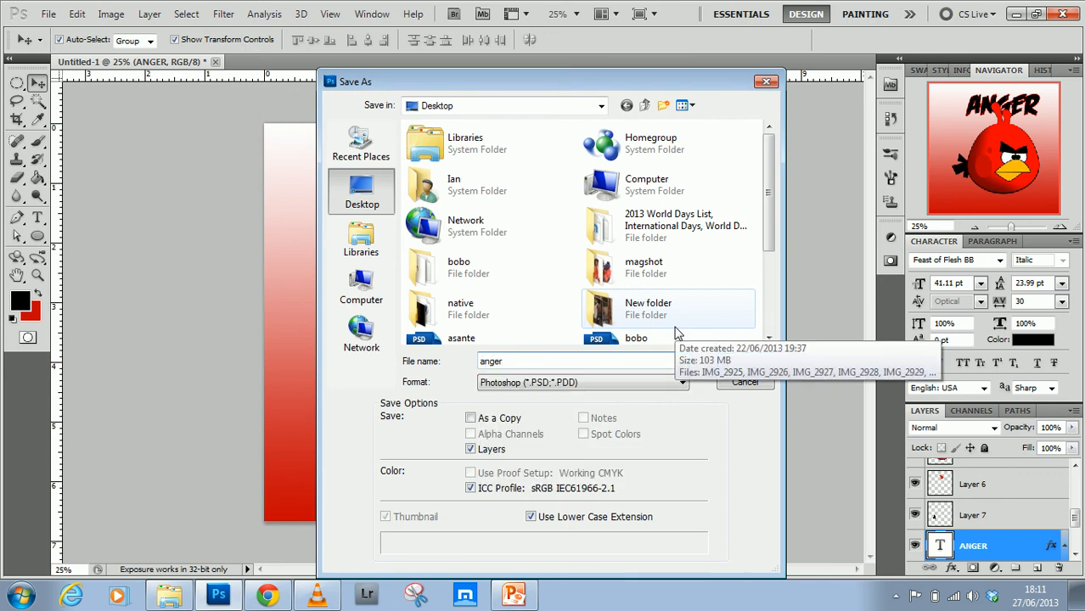
pyautogui.click(655, 383)
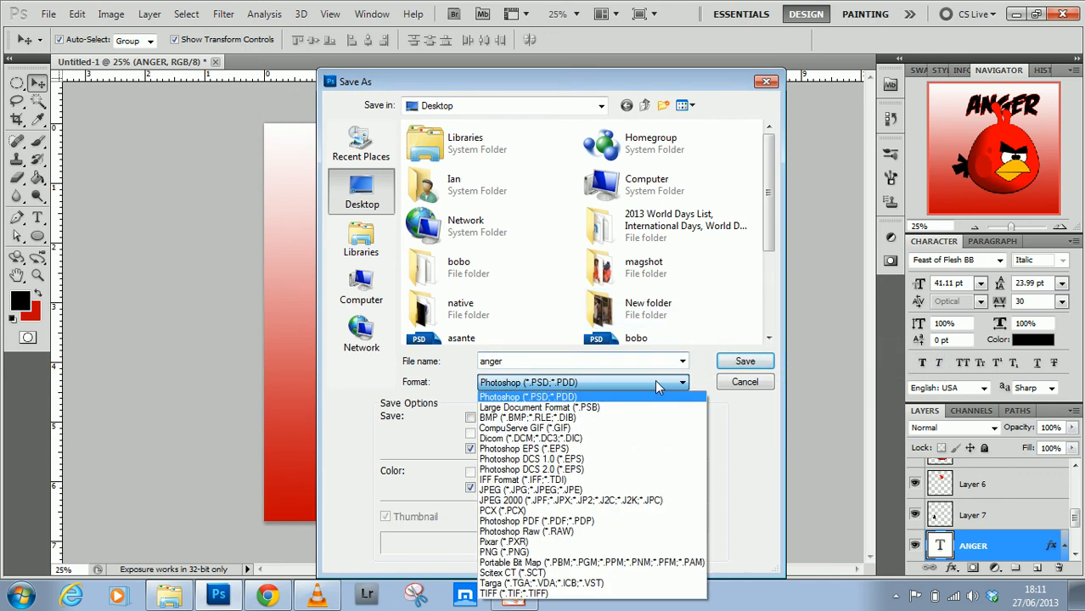
pyautogui.click(531, 489)
pyautogui.click(730, 363)
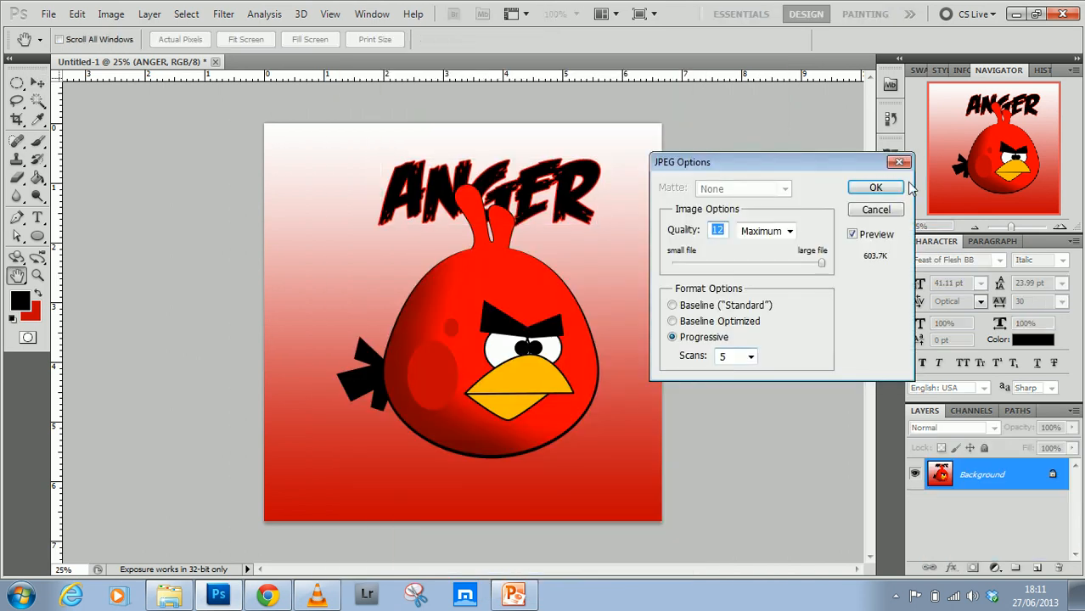
pyautogui.click(889, 186)
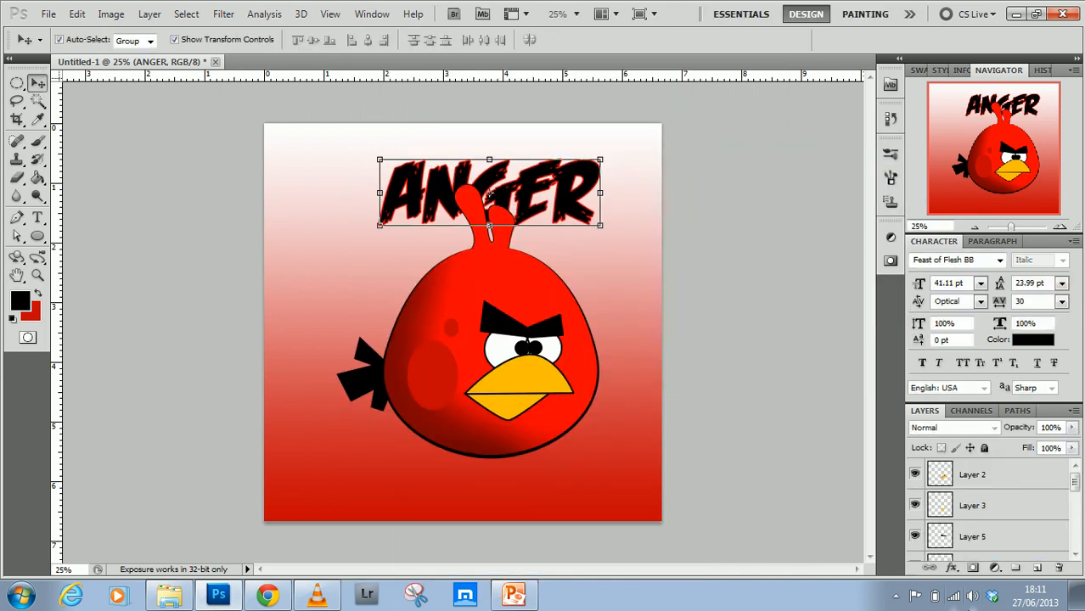